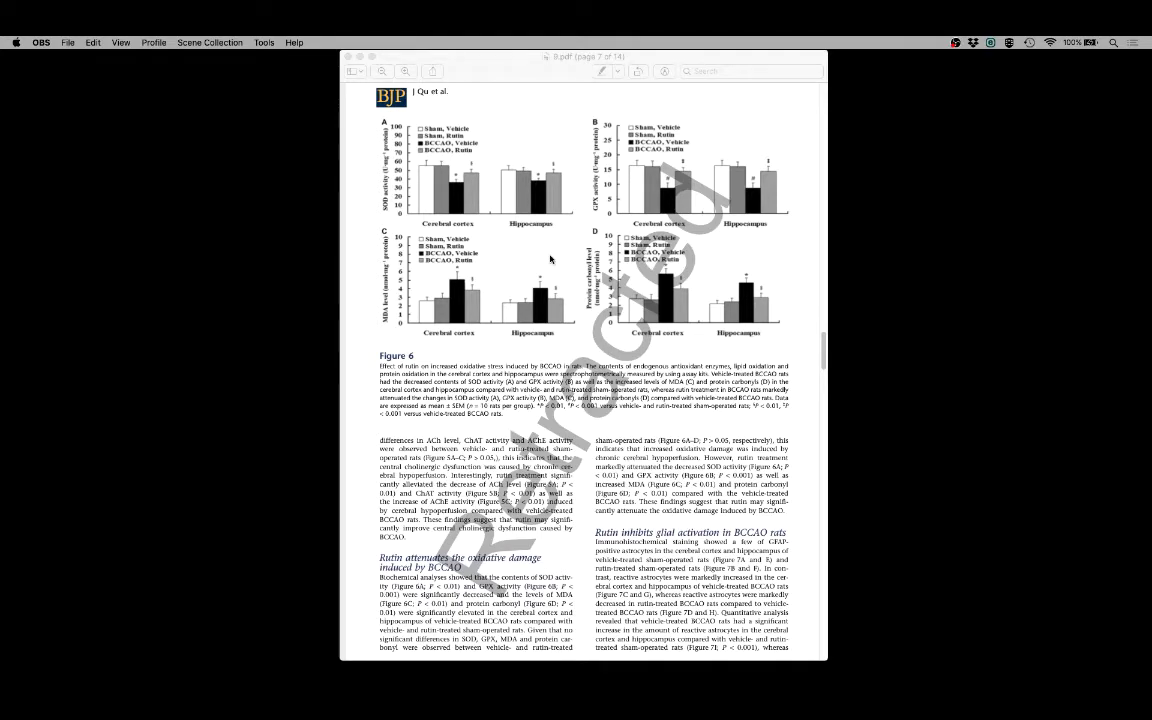
- Examine Figures 6 and 7 on pages 7 and 8 of 9.pdf and close the document
{"action": "left_click", "coordinate": [550, 259]}
{"action": "scroll", "coordinate": [550, 265], "scroll_direction": "down", "scroll_amount": 10}
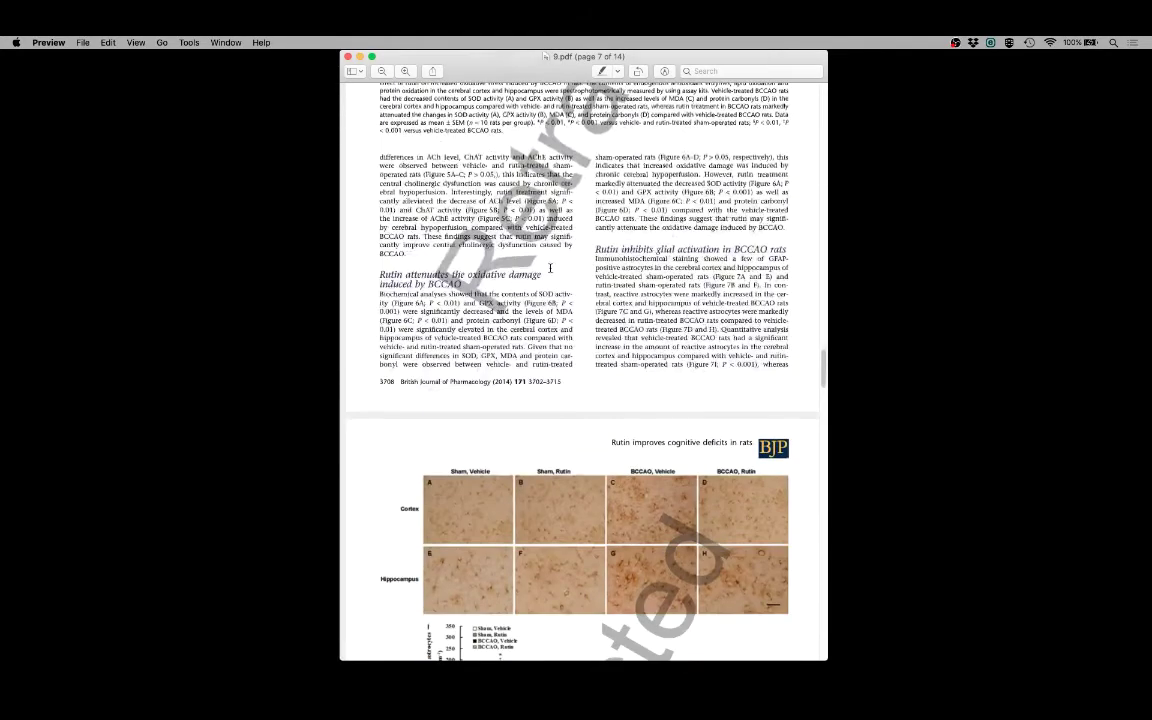
{"action": "scroll", "coordinate": [550, 271], "scroll_direction": "down", "scroll_amount": 2}
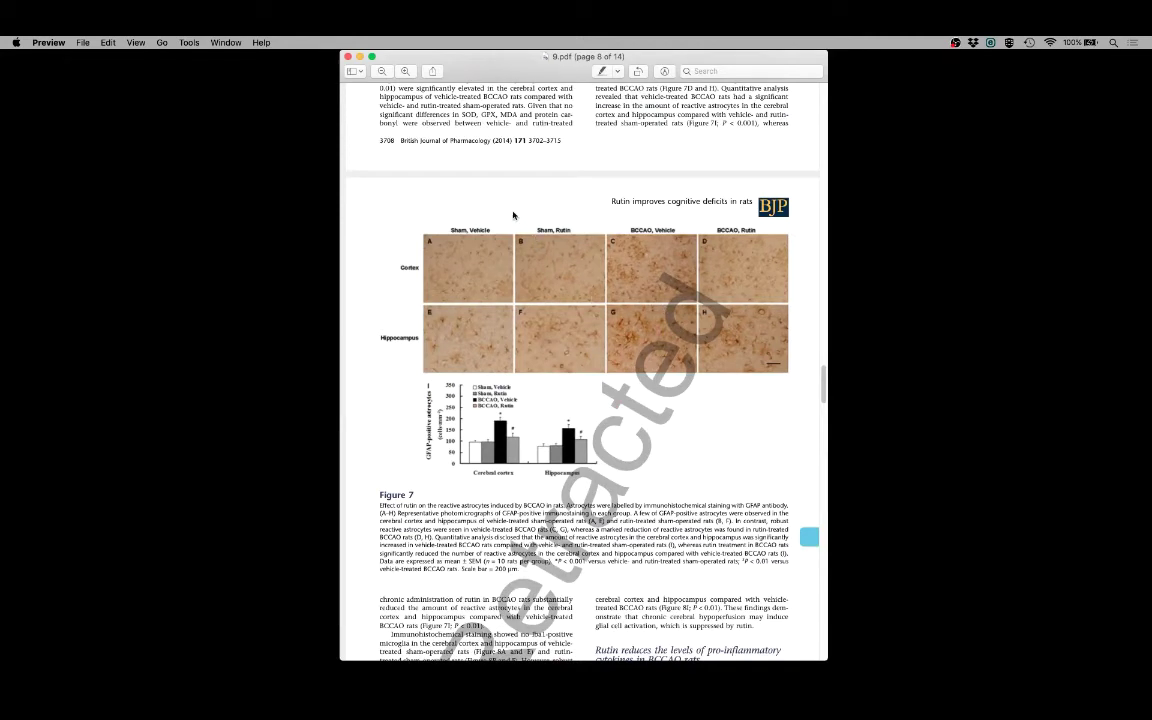
{"action": "key", "text": "super+q"}
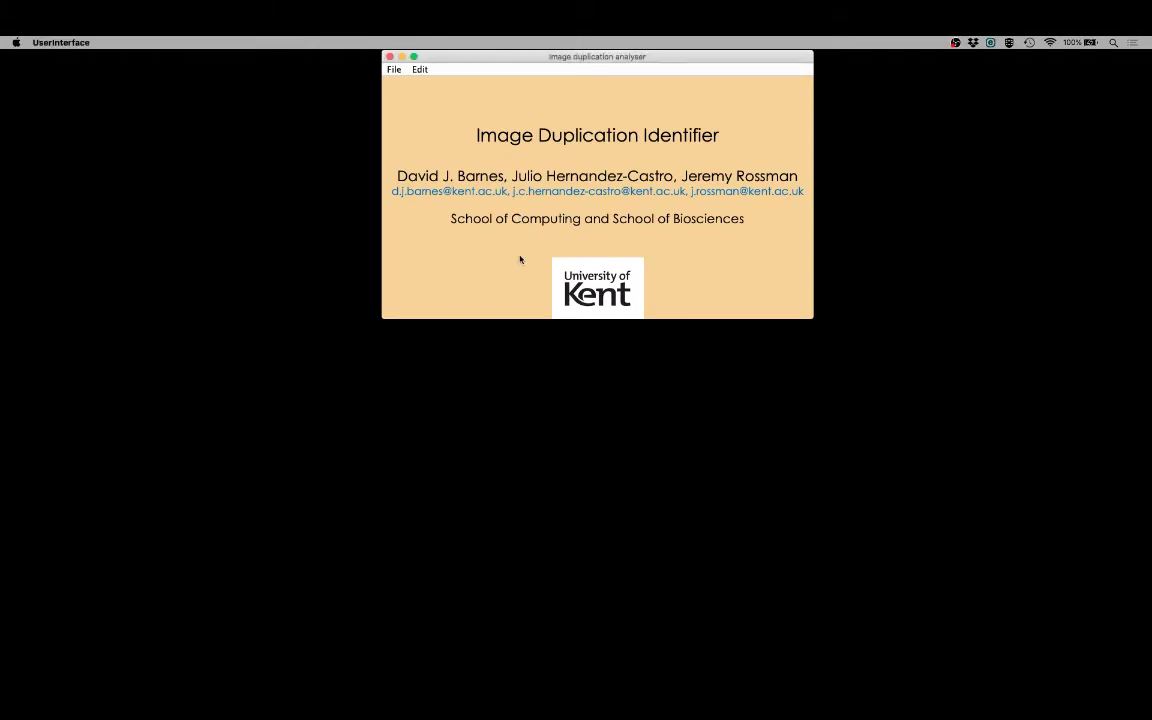
- Extract the figures from the PDF file 9.pdf in the papers folder
{"action": "left_click", "coordinate": [395, 70]}
{"action": "mouse_move", "coordinate": [440, 84]}
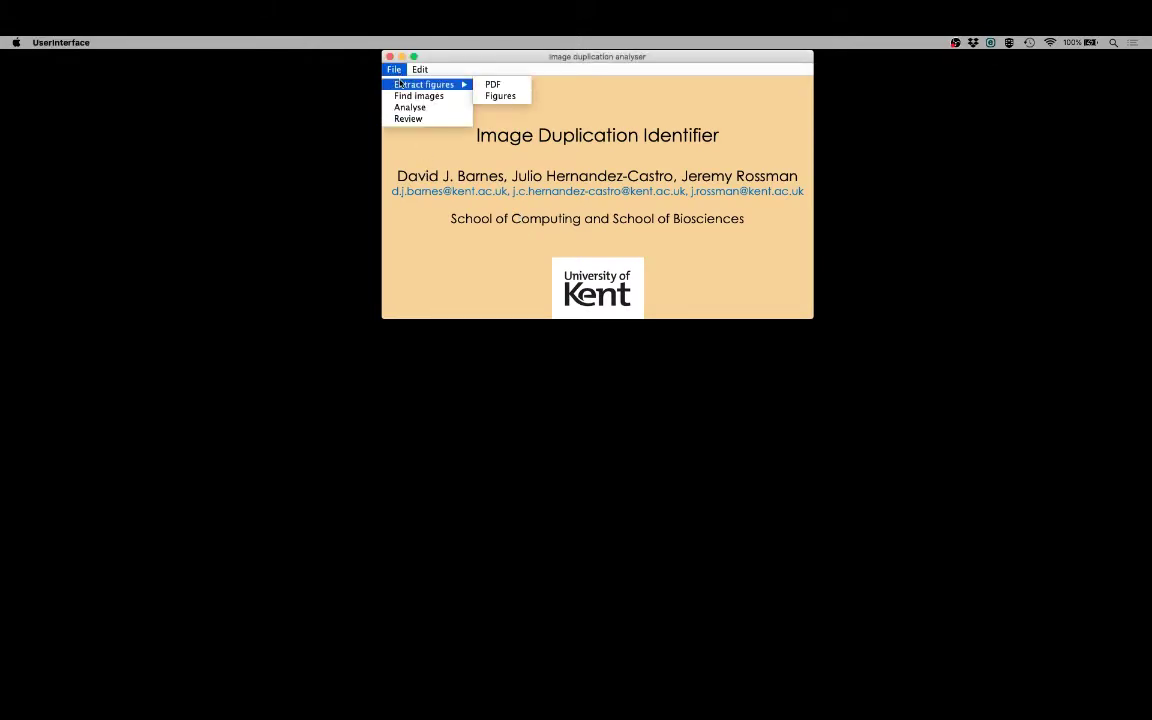
{"action": "left_click", "coordinate": [490, 86]}
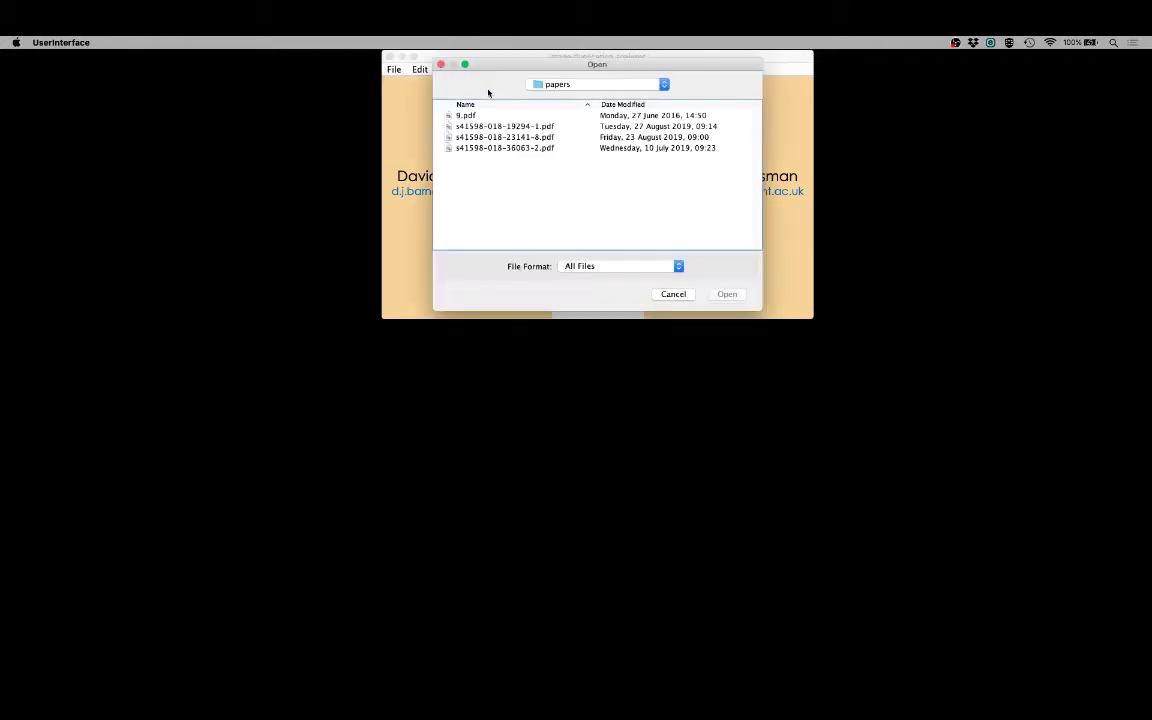
{"action": "double_click", "coordinate": [470, 116]}
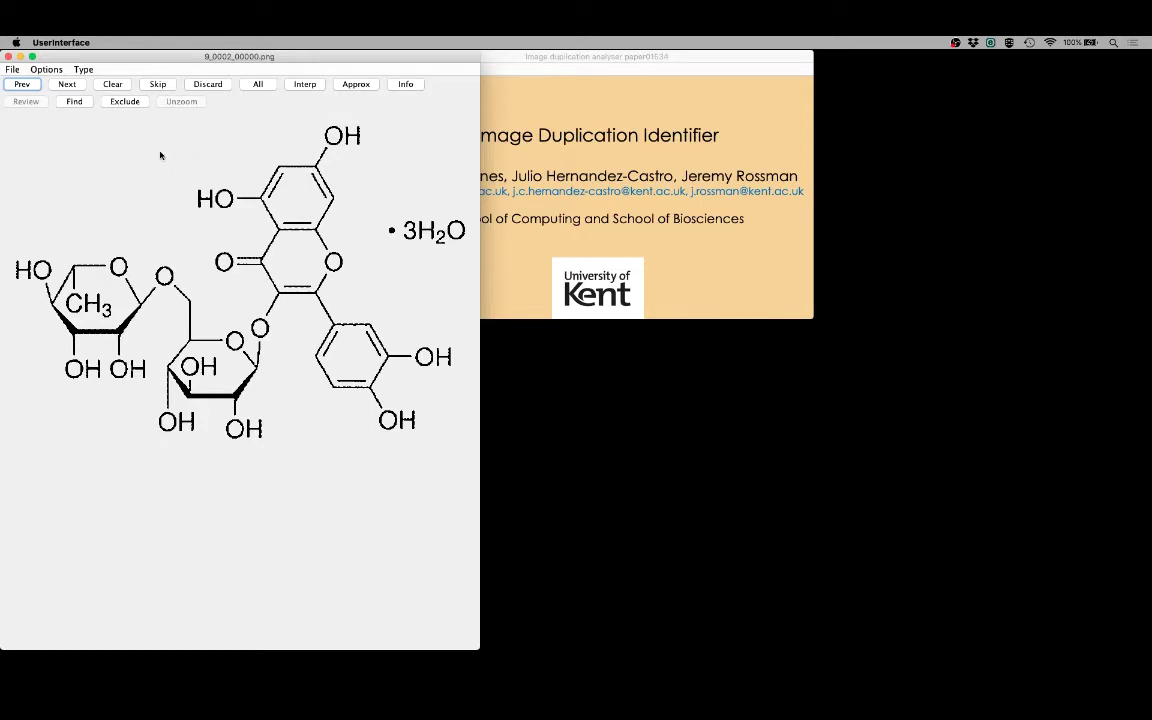
- Outline micrograph panel A in figure 9_0008_00000.png and run Find for the other image panels
{"action": "left_click", "coordinate": [68, 84]}
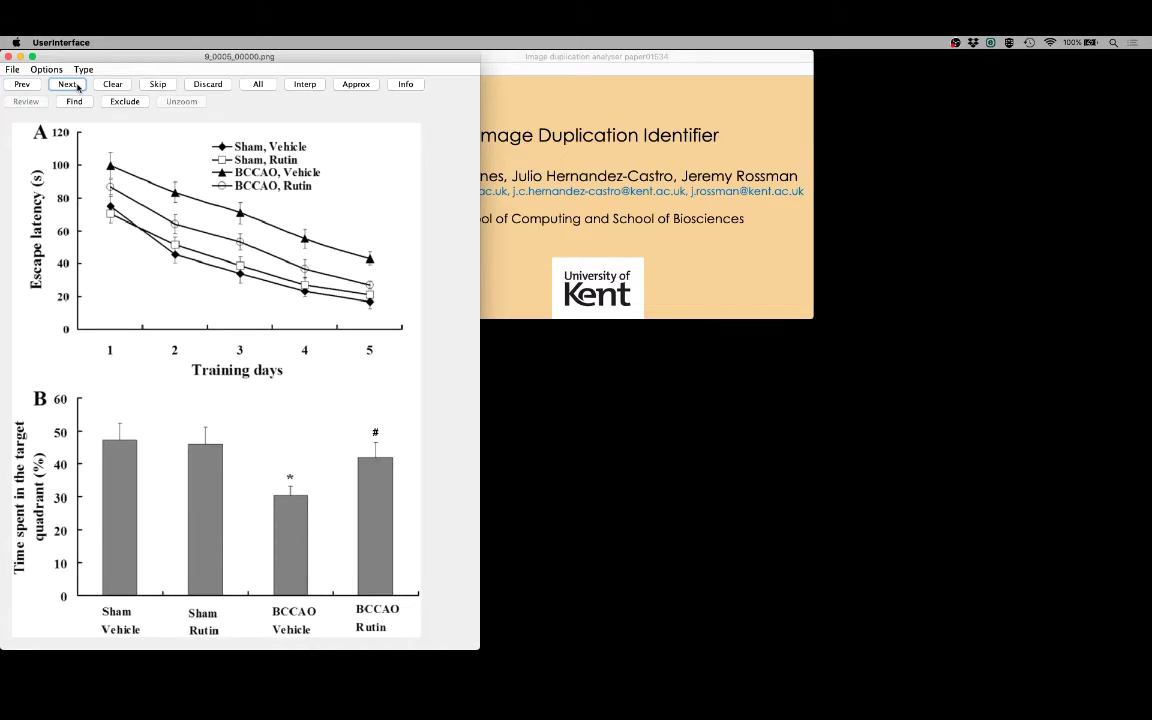
{"action": "left_click", "coordinate": [77, 86]}
{"action": "left_click", "coordinate": [77, 86]}
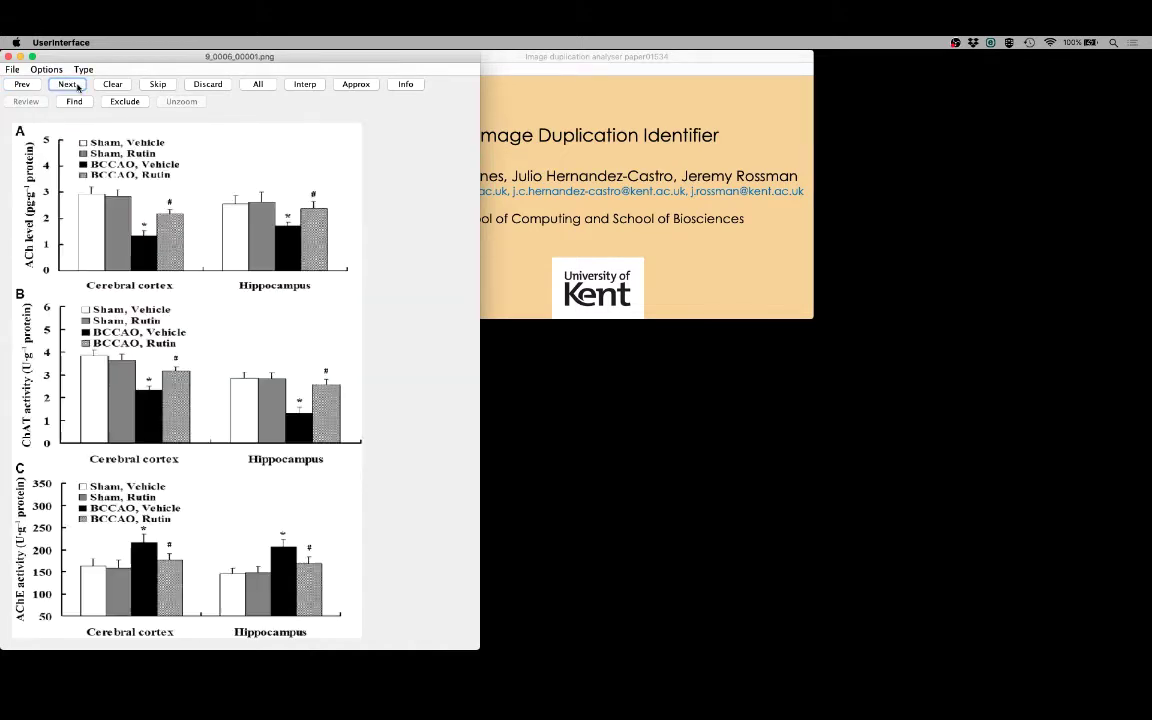
{"action": "left_click", "coordinate": [77, 86]}
{"action": "left_click", "coordinate": [77, 86]}
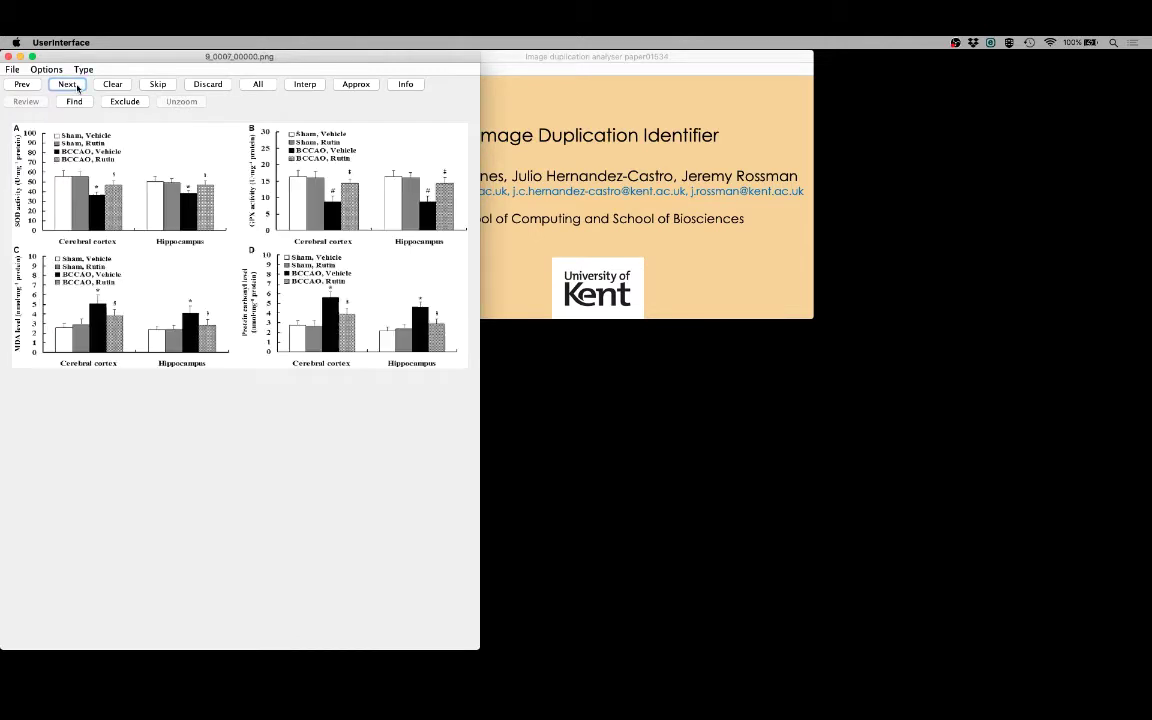
{"action": "left_click", "coordinate": [77, 86]}
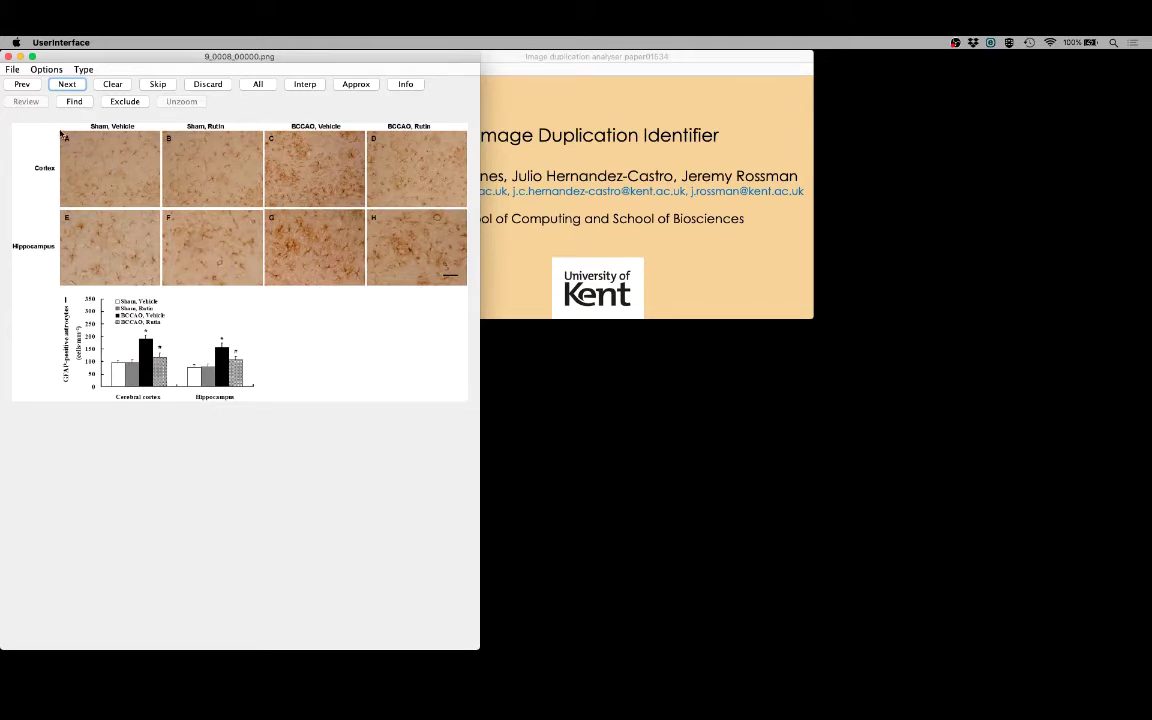
{"action": "left_click_drag", "start_coordinate": [61, 133], "coordinate": [161, 208]}
{"action": "left_click", "coordinate": [75, 102]}
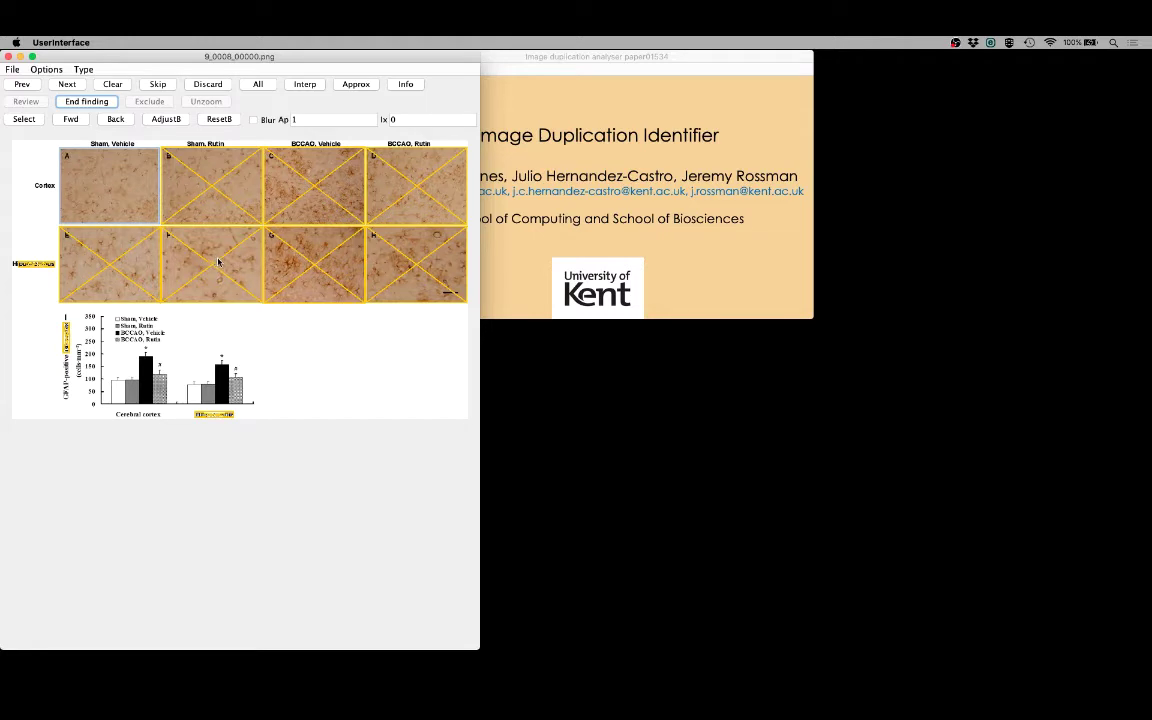
- Accept proposed panels B and C, select all the remaining proposed panels, and end finding
{"action": "left_click", "coordinate": [225, 207]}
{"action": "left_click", "coordinate": [311, 211]}
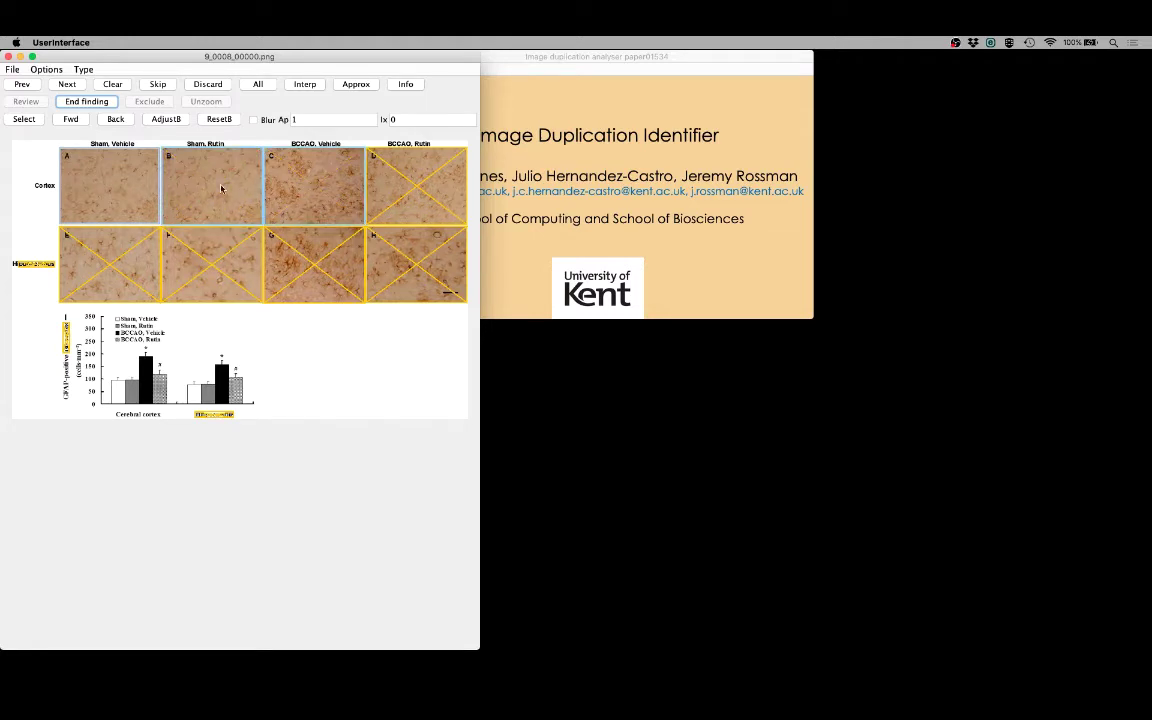
{"action": "left_click", "coordinate": [35, 120]}
{"action": "left_click", "coordinate": [35, 121]}
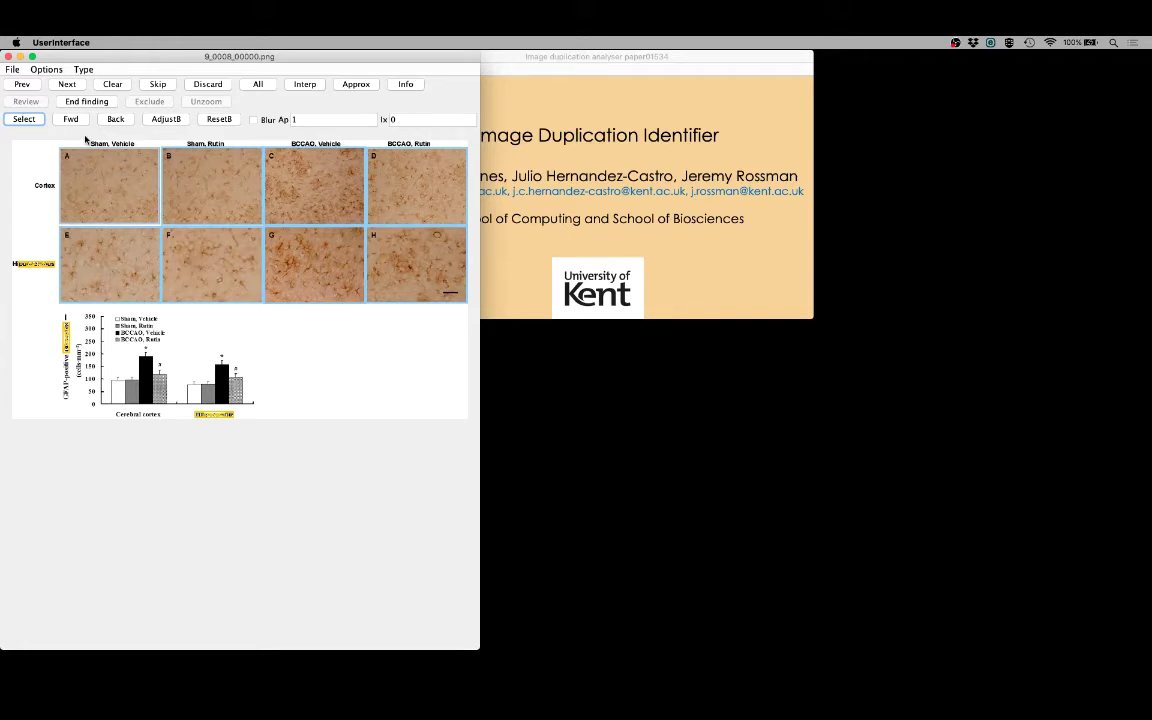
{"action": "left_click", "coordinate": [83, 101]}
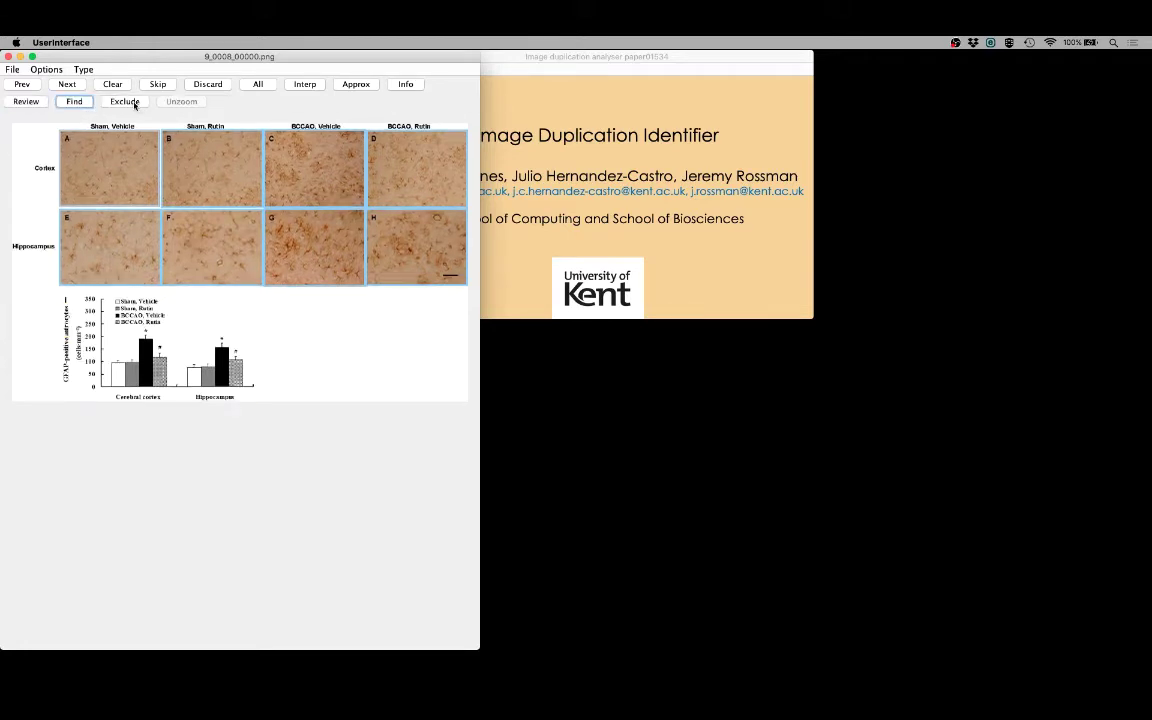
- Exclude the letter labels of panels A and B by outlining them, and exclude the black markings in all panels
{"action": "left_click", "coordinate": [136, 103]}
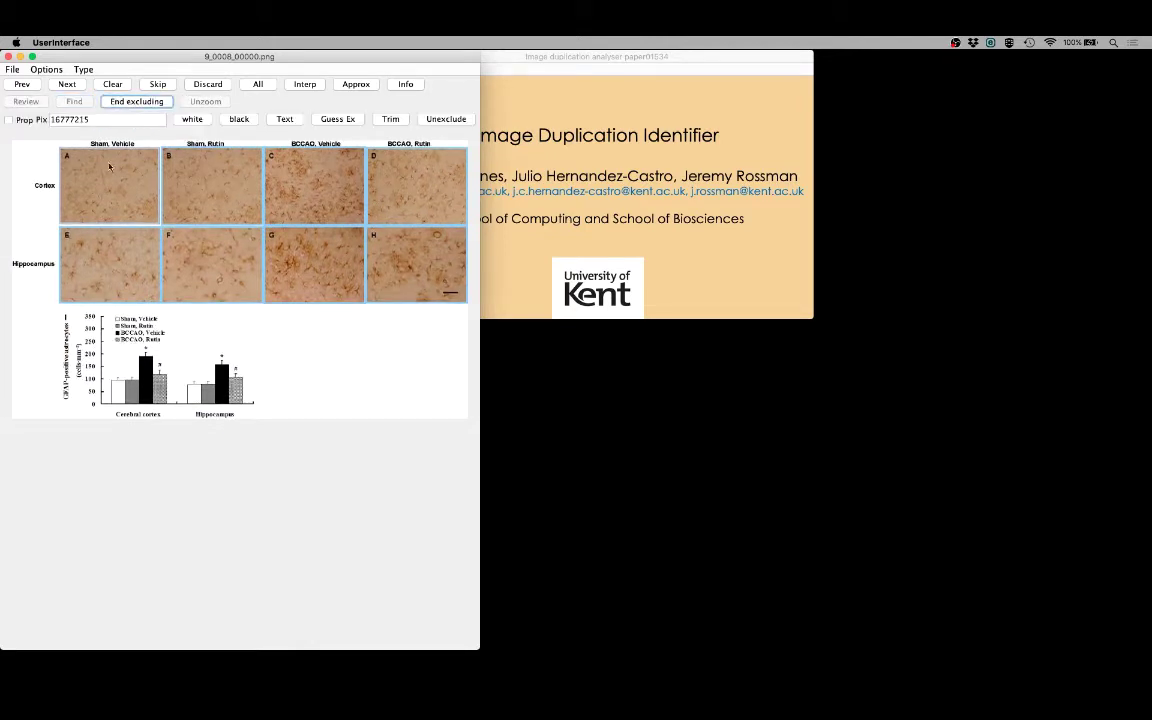
{"action": "left_click", "coordinate": [62, 140]}
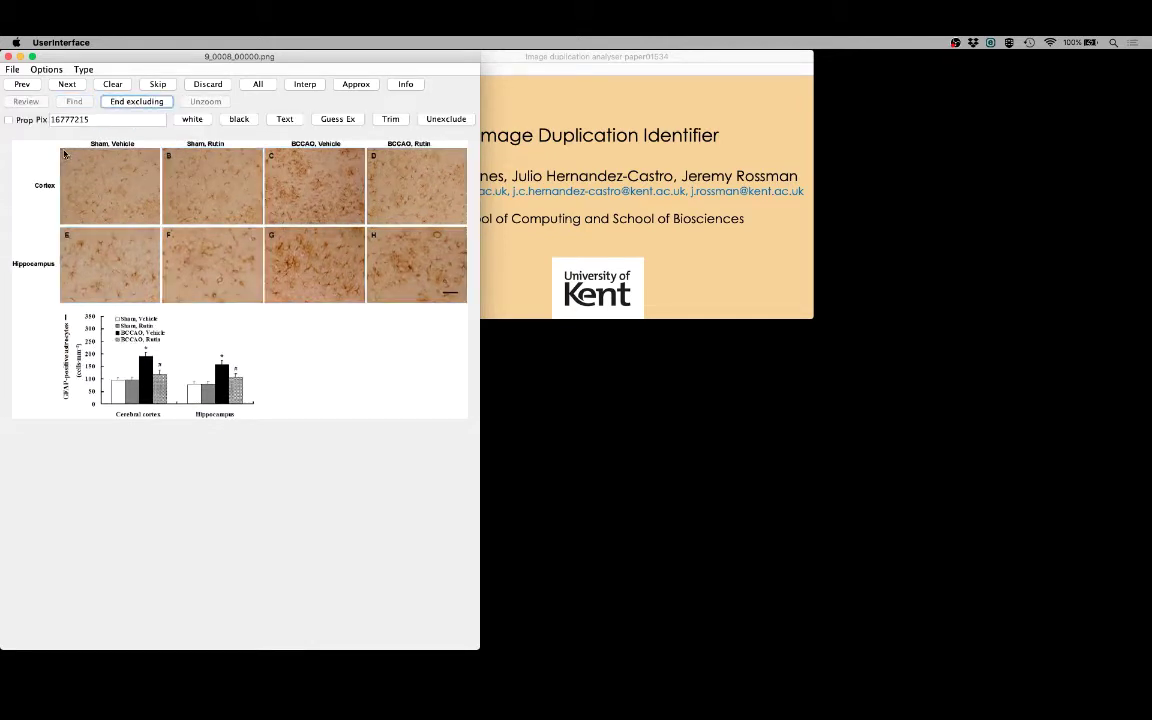
{"action": "left_click", "coordinate": [70, 158]}
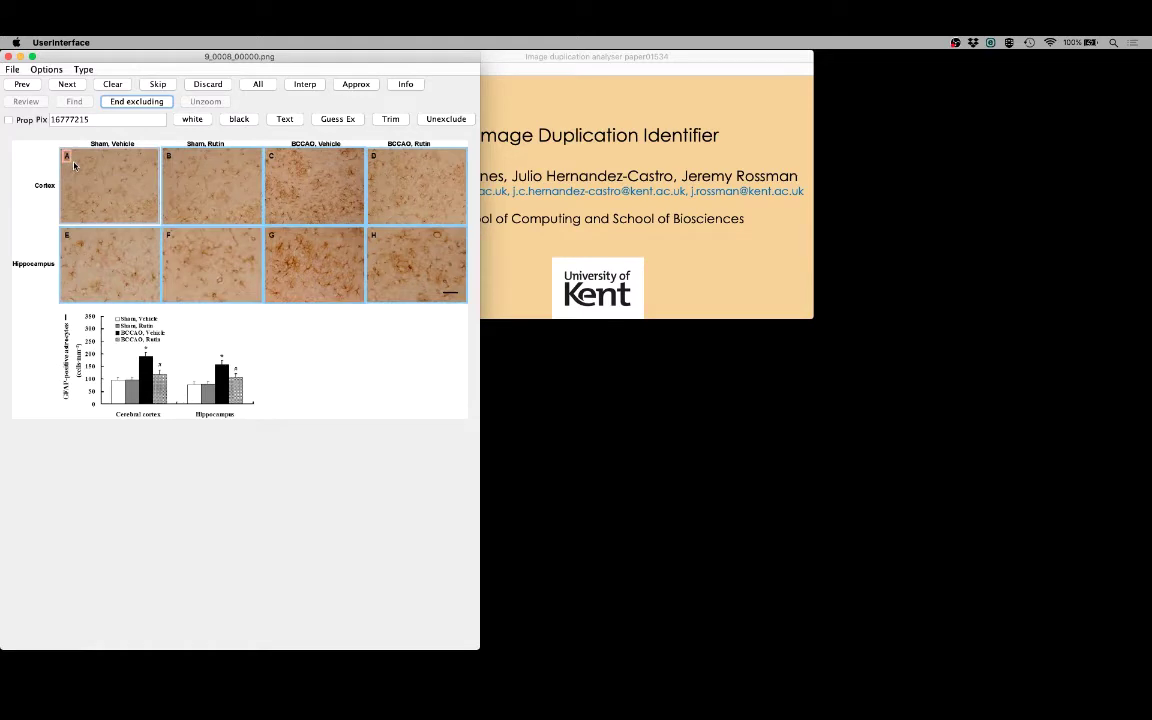
{"action": "left_click", "coordinate": [168, 156]}
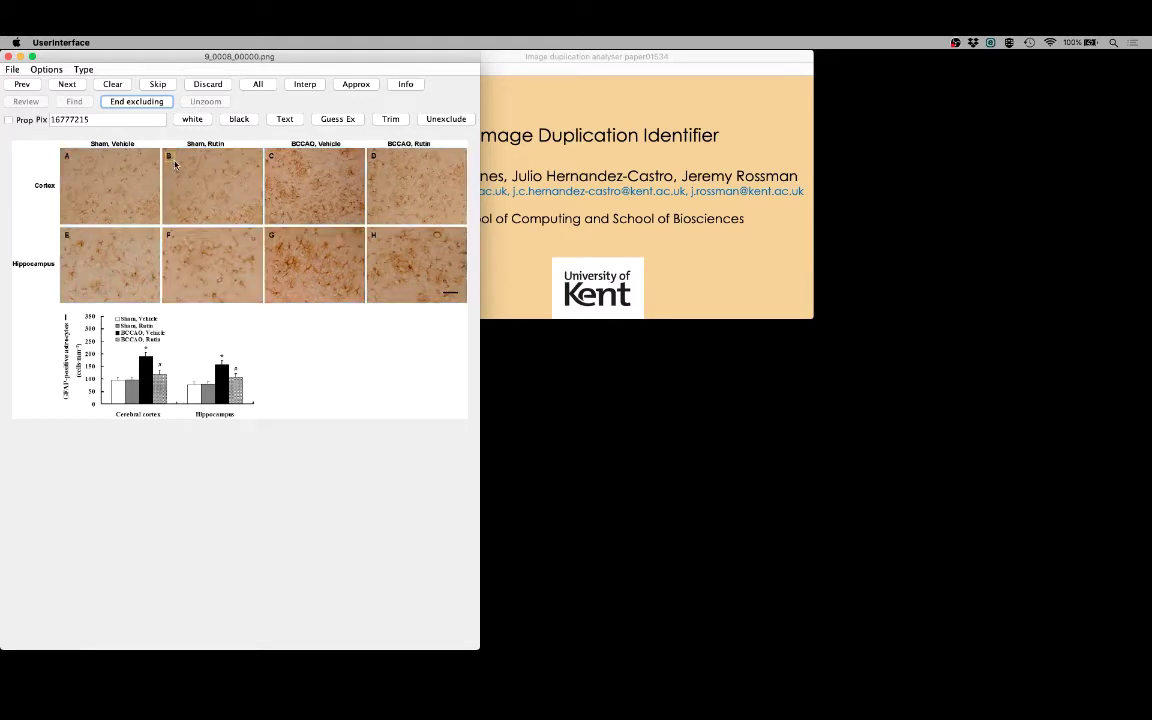
{"action": "left_click", "coordinate": [177, 165]}
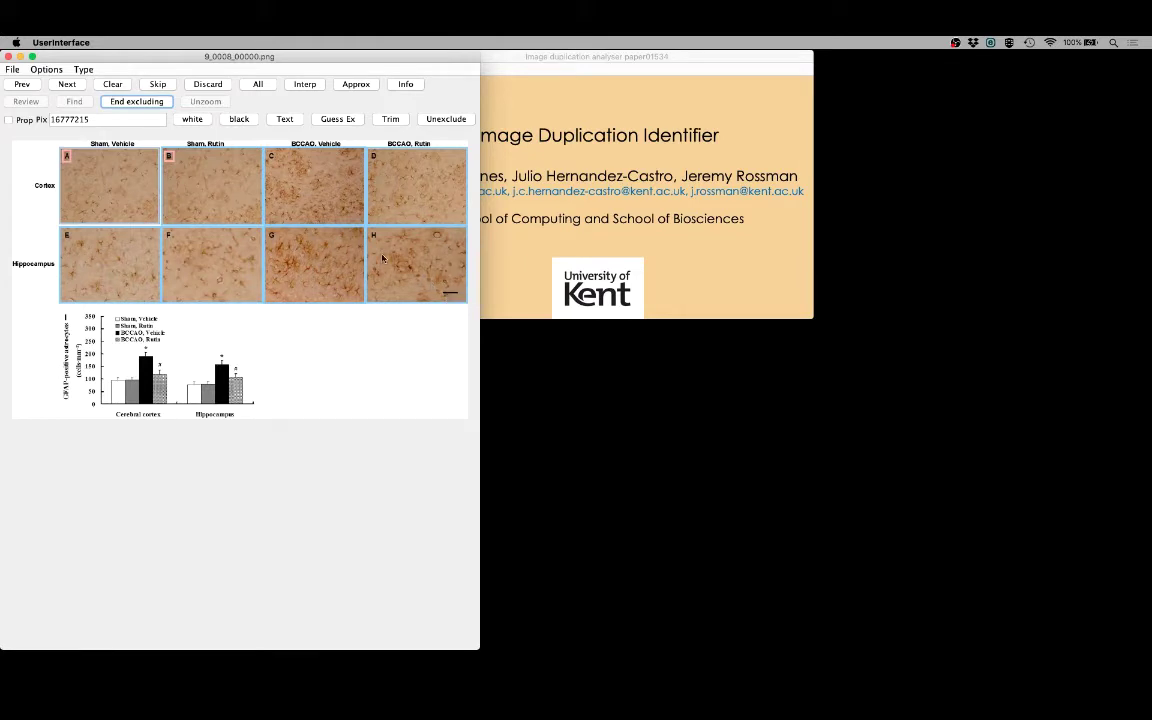
{"action": "left_click", "coordinate": [241, 119]}
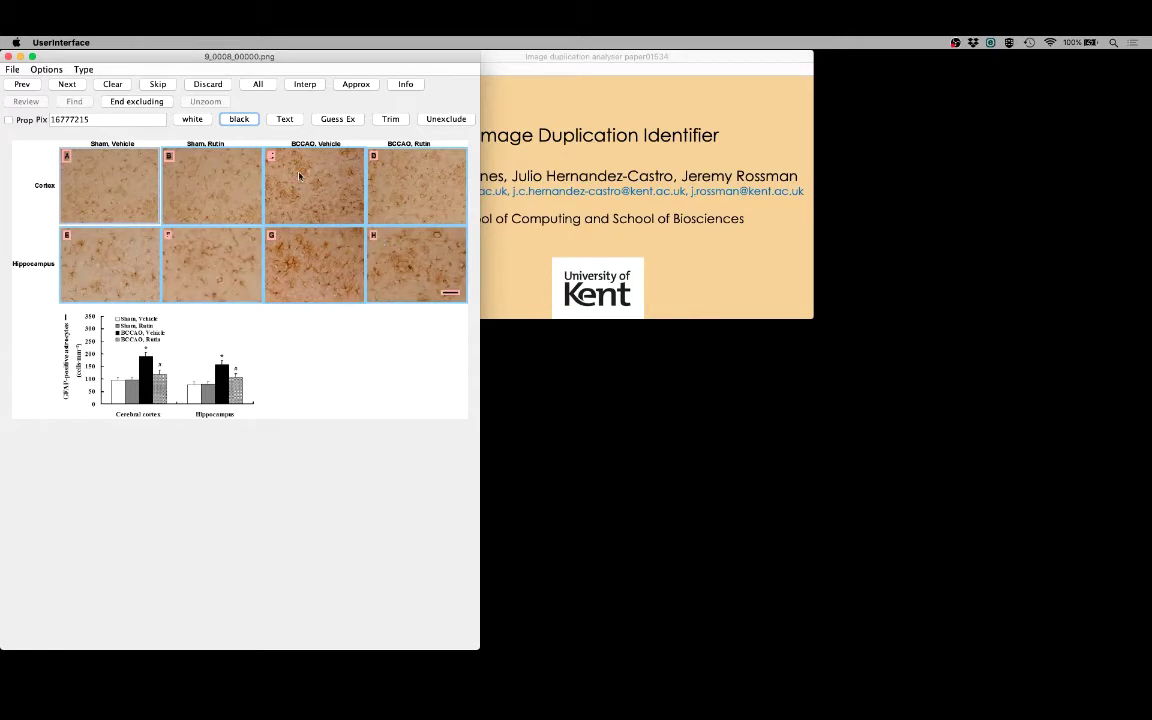
- Find the image panels in figure 9_0009_00000.png and select all the proposed regions
{"action": "left_click", "coordinate": [67, 84]}
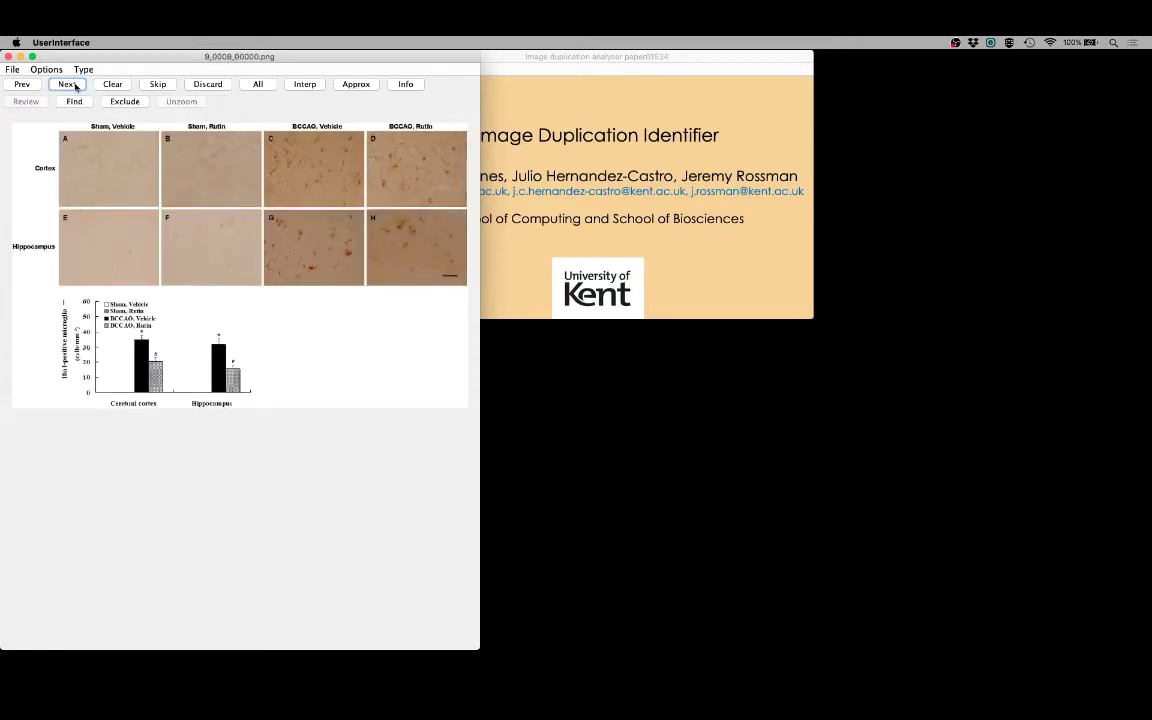
{"action": "left_click", "coordinate": [76, 88]}
{"action": "left_click", "coordinate": [80, 103]}
{"action": "left_click", "coordinate": [80, 103]}
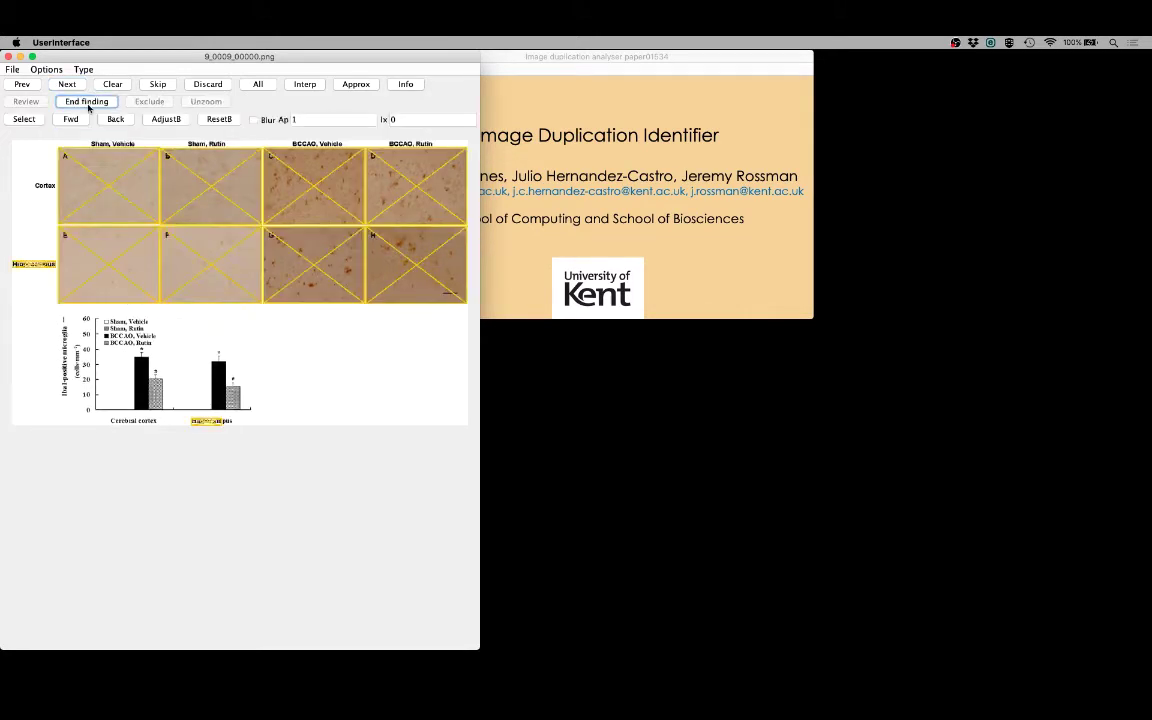
{"action": "left_click", "coordinate": [25, 120]}
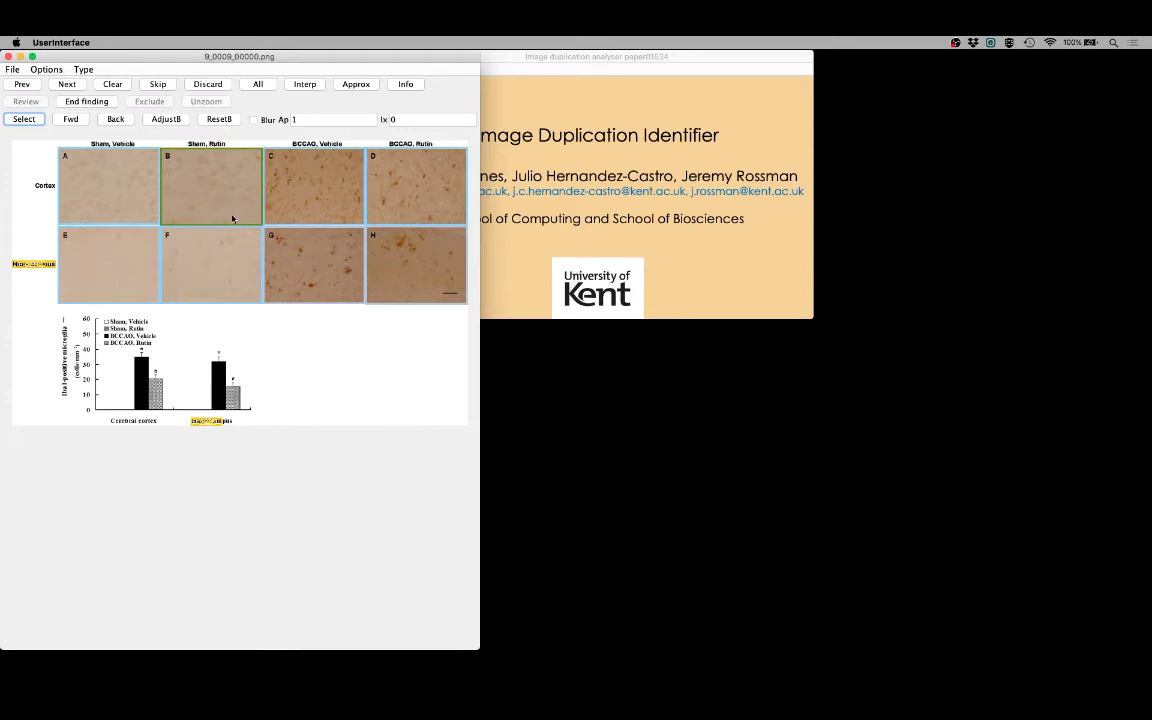
- Set the image type of panel B in the Cortex row to histology
{"action": "right_click", "coordinate": [193, 173]}
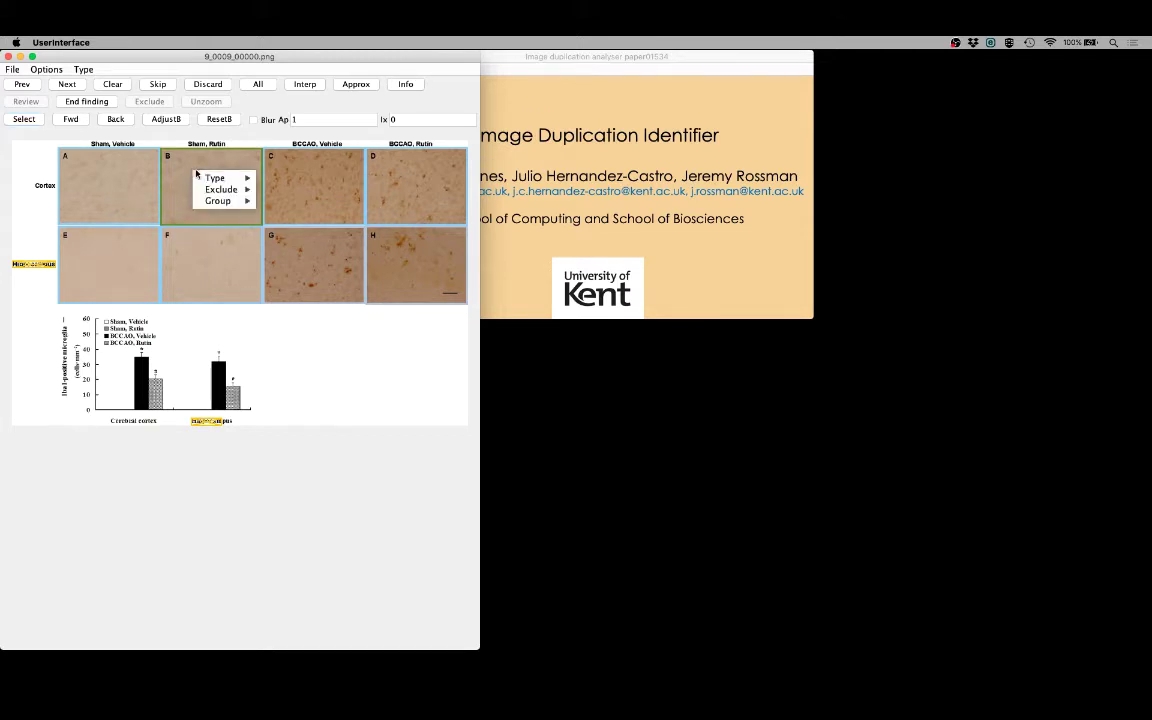
{"action": "mouse_move", "coordinate": [217, 178]}
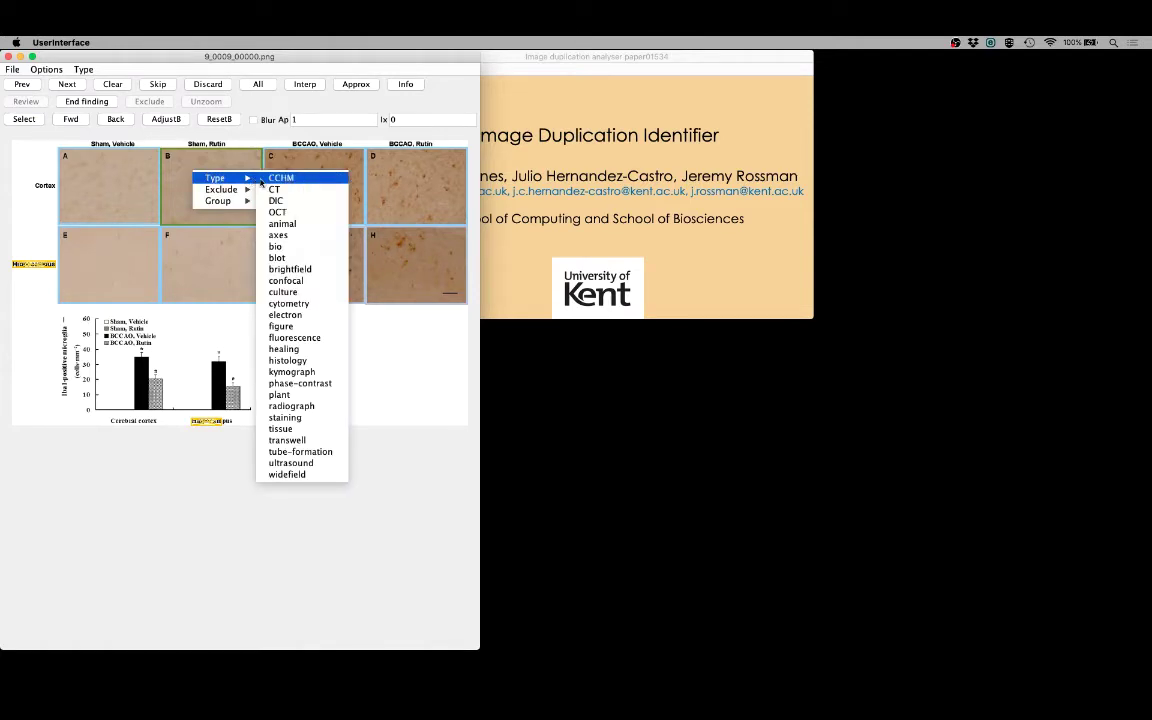
{"action": "left_click", "coordinate": [330, 362]}
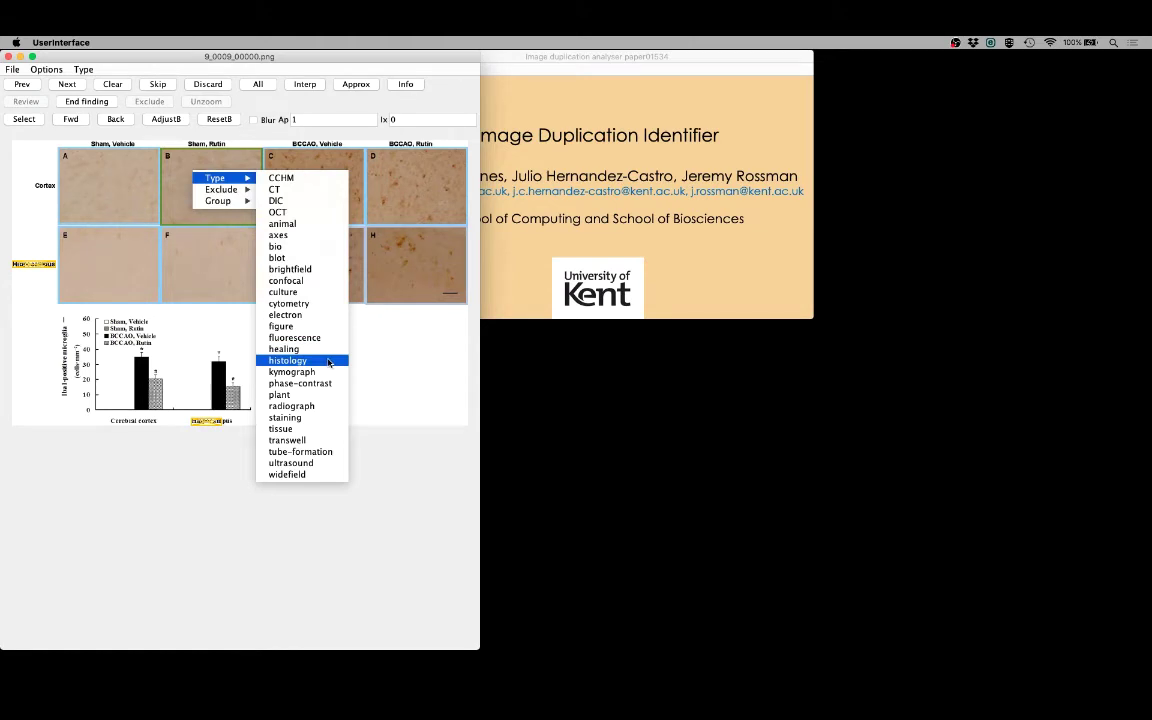
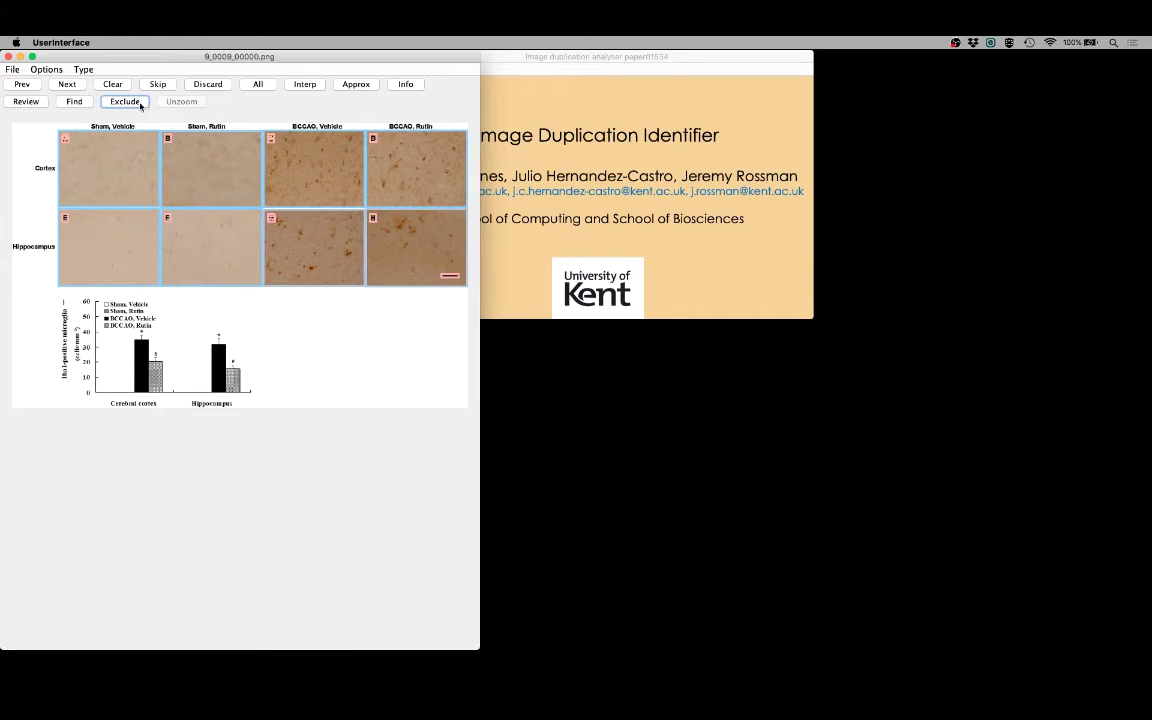
- Find the micrograph panels in figure 9_0011_00000.png, select all of them, and end finding
{"action": "left_click", "coordinate": [67, 85]}
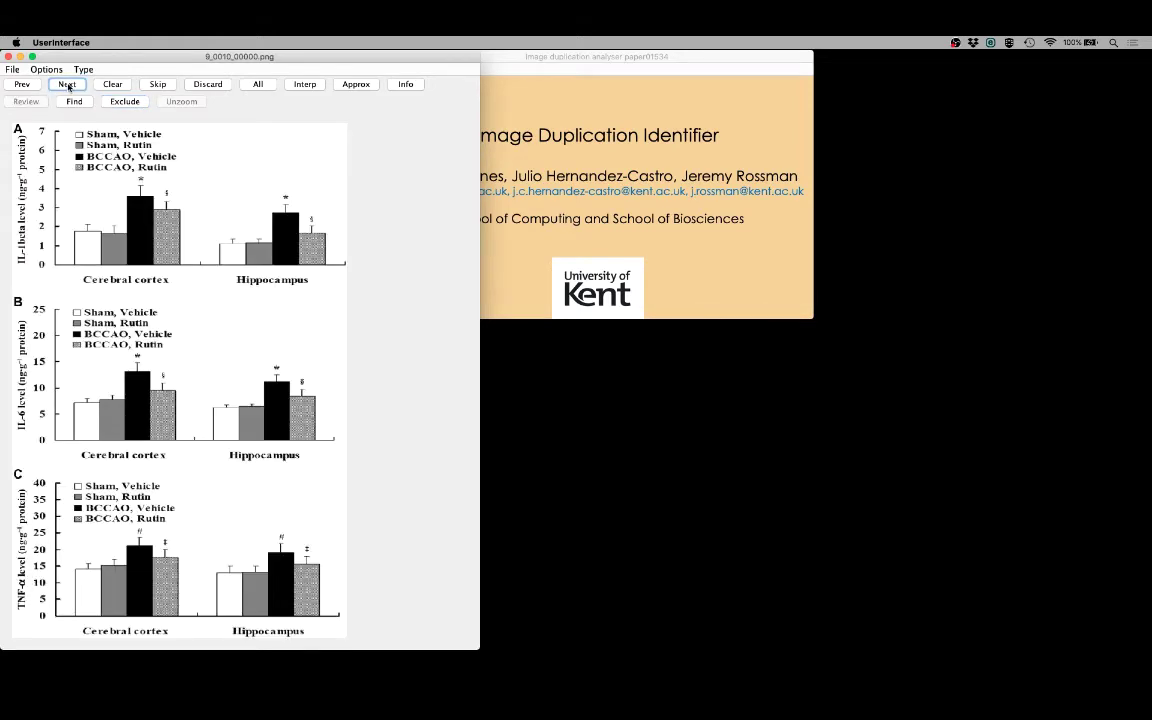
{"action": "left_click", "coordinate": [68, 85]}
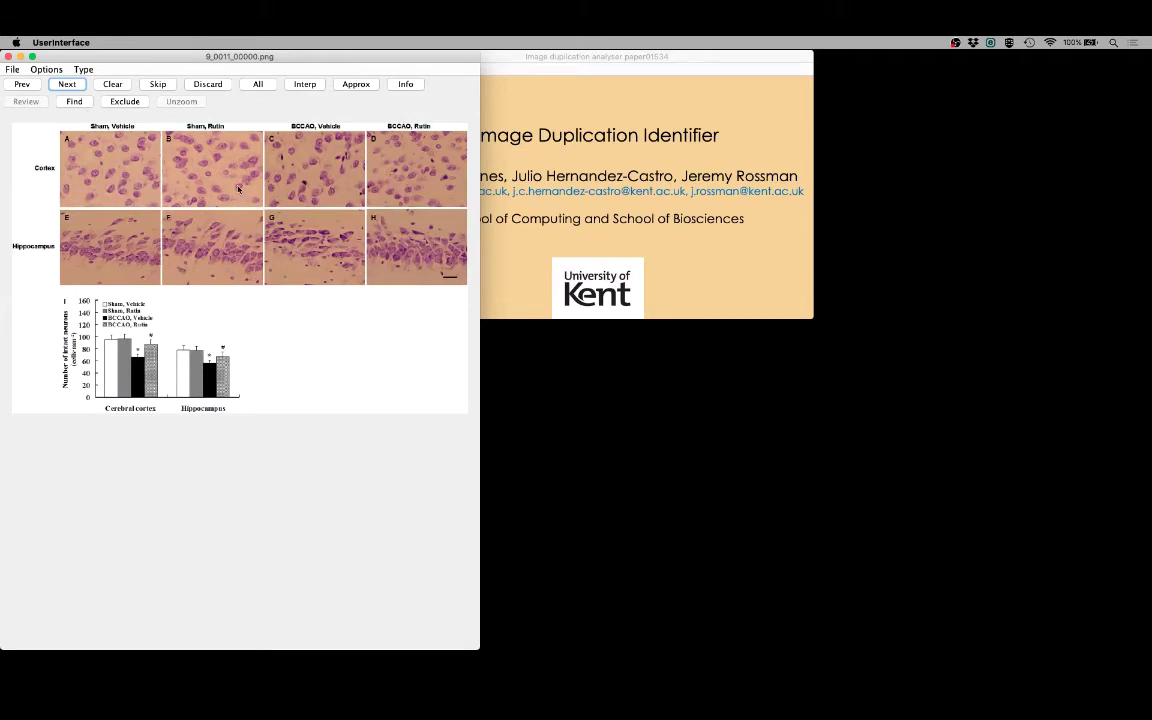
{"action": "left_click", "coordinate": [74, 102]}
{"action": "left_click", "coordinate": [33, 121]}
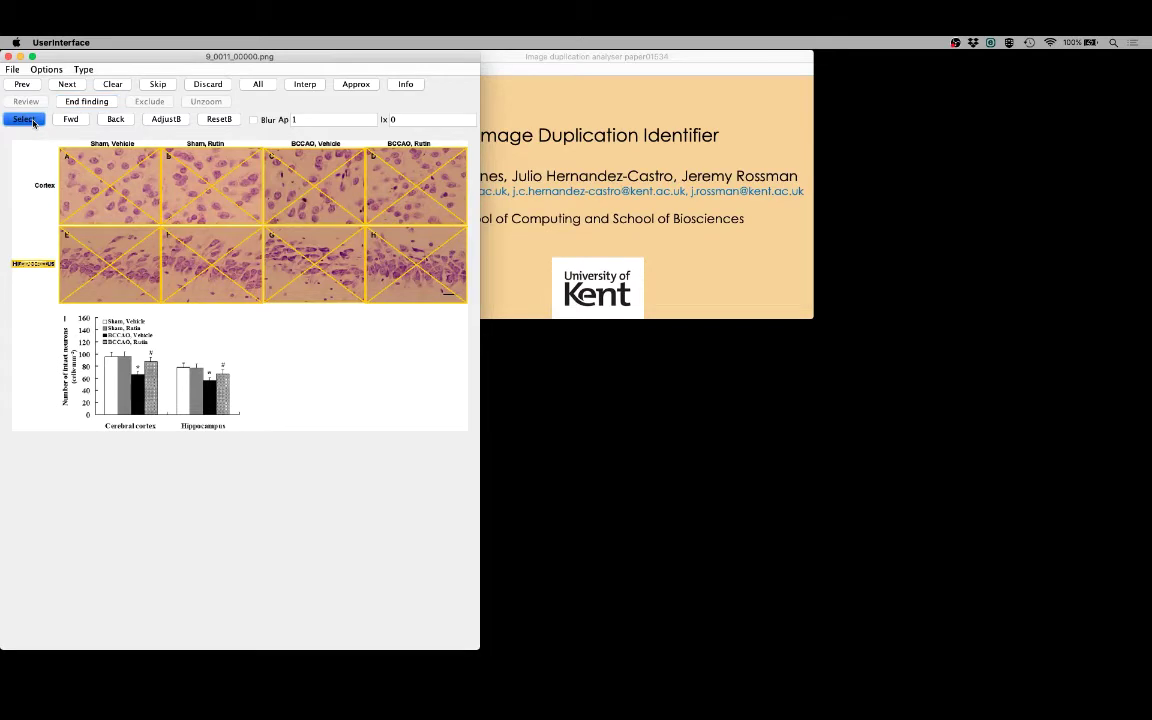
{"action": "left_click", "coordinate": [91, 100]}
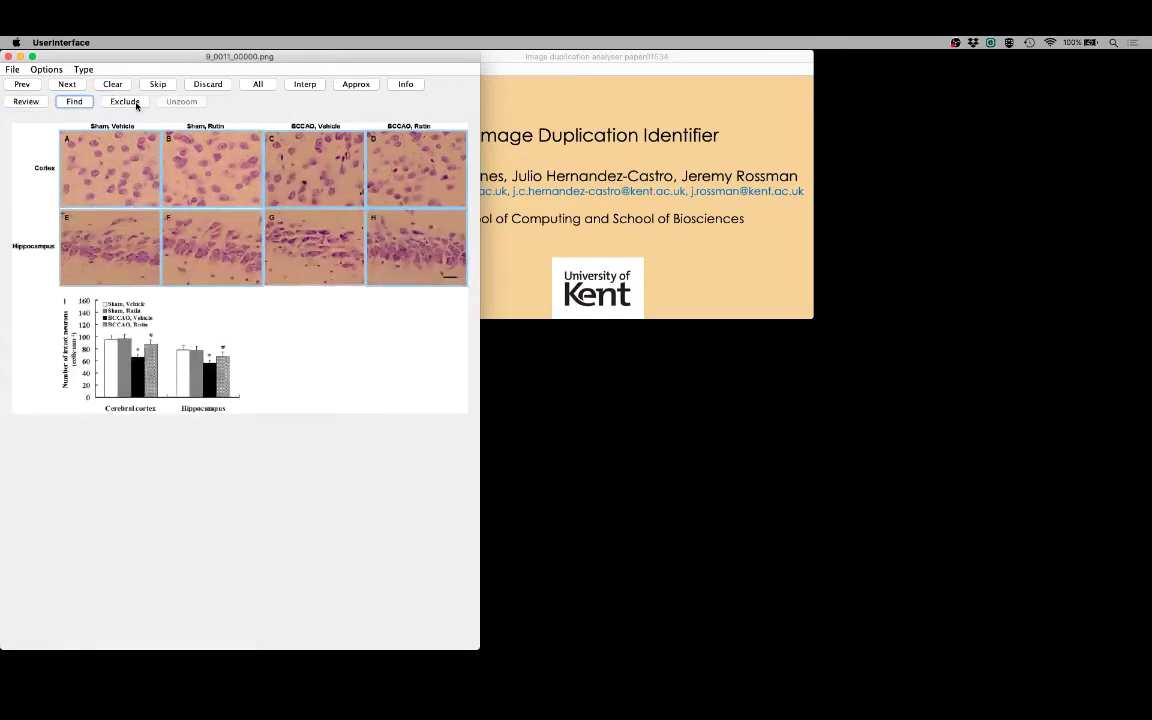
- Exclude the black labels and scale bar from the panels of figure 9_0011_00000.png
{"action": "right_click", "coordinate": [28, 136]}
{"action": "mouse_move", "coordinate": [58, 159]}
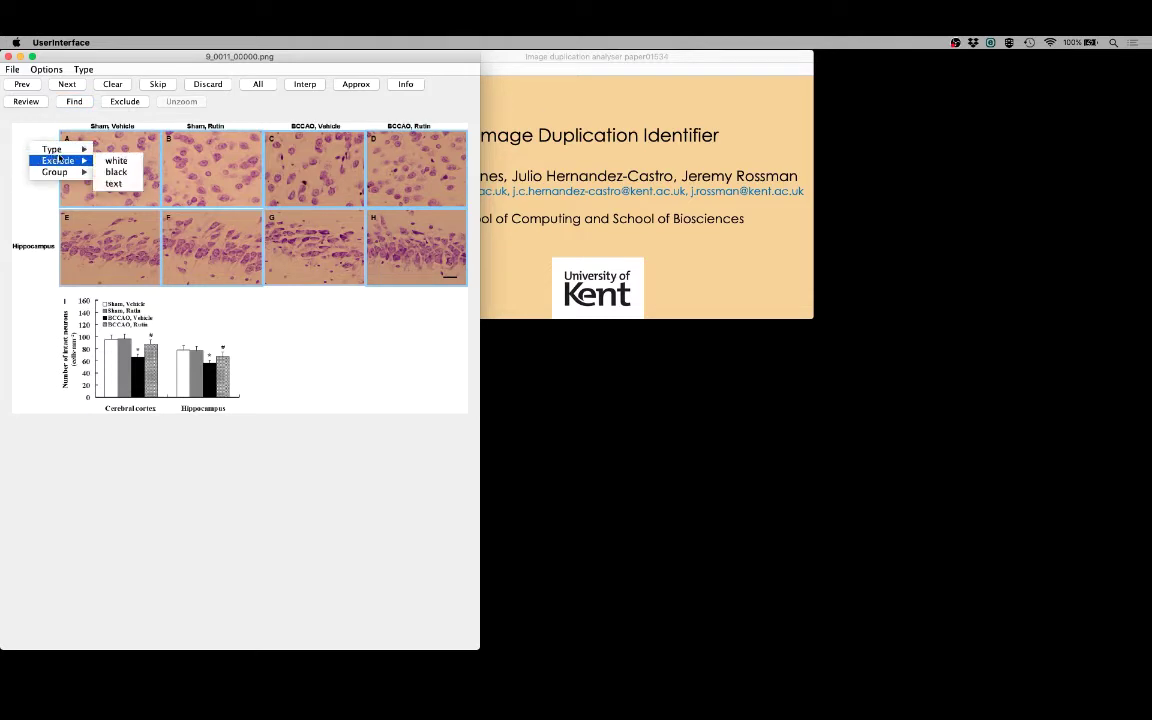
{"action": "left_click", "coordinate": [136, 174]}
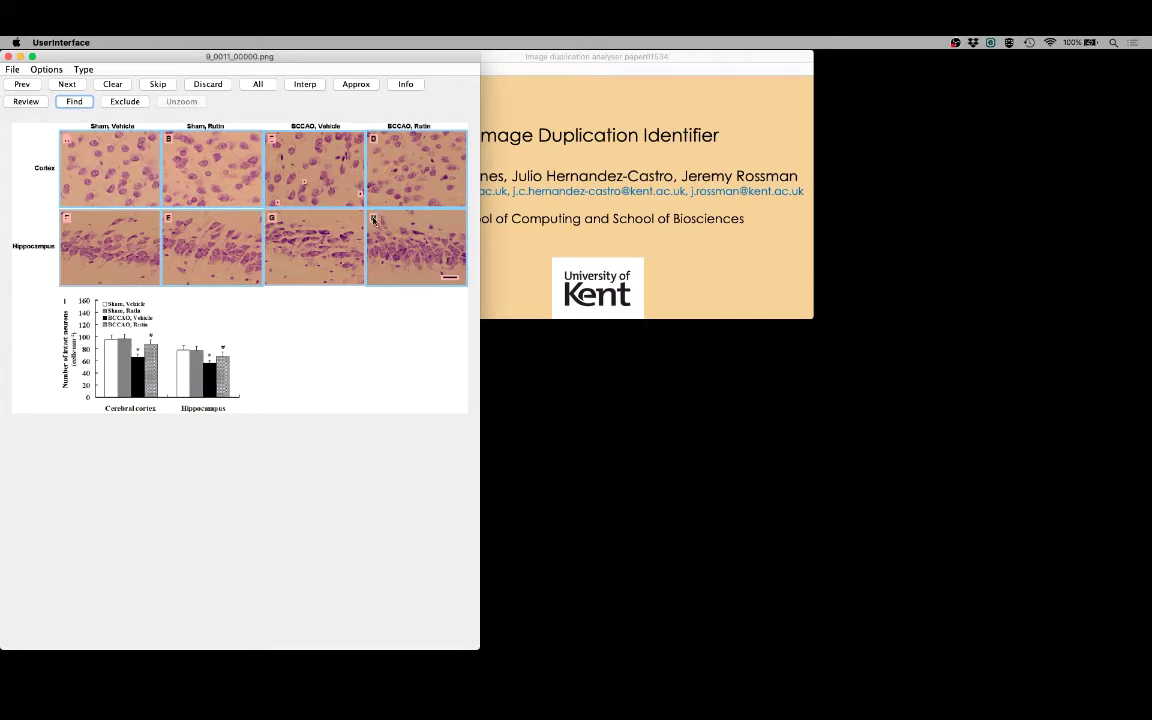
- Go back through the earlier figures to 9_0008_00000.png to check their marked panels and exclusions
{"action": "left_click", "coordinate": [24, 84]}
{"action": "left_click", "coordinate": [24, 85]}
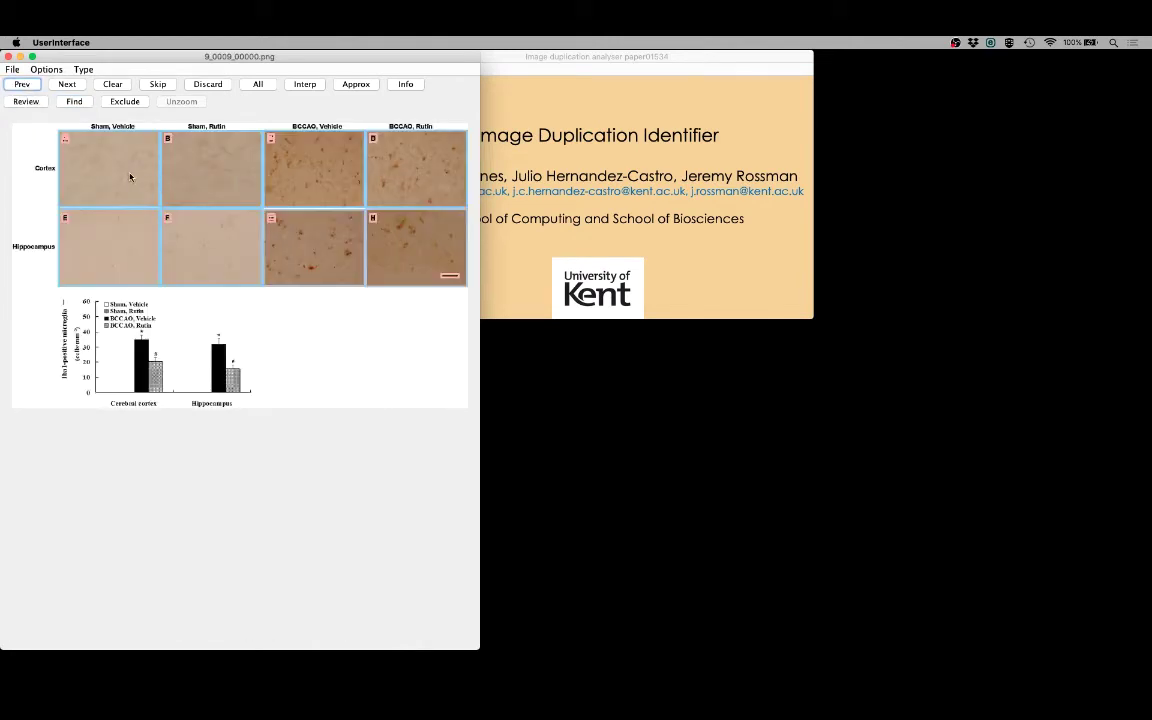
{"action": "left_click", "coordinate": [24, 85]}
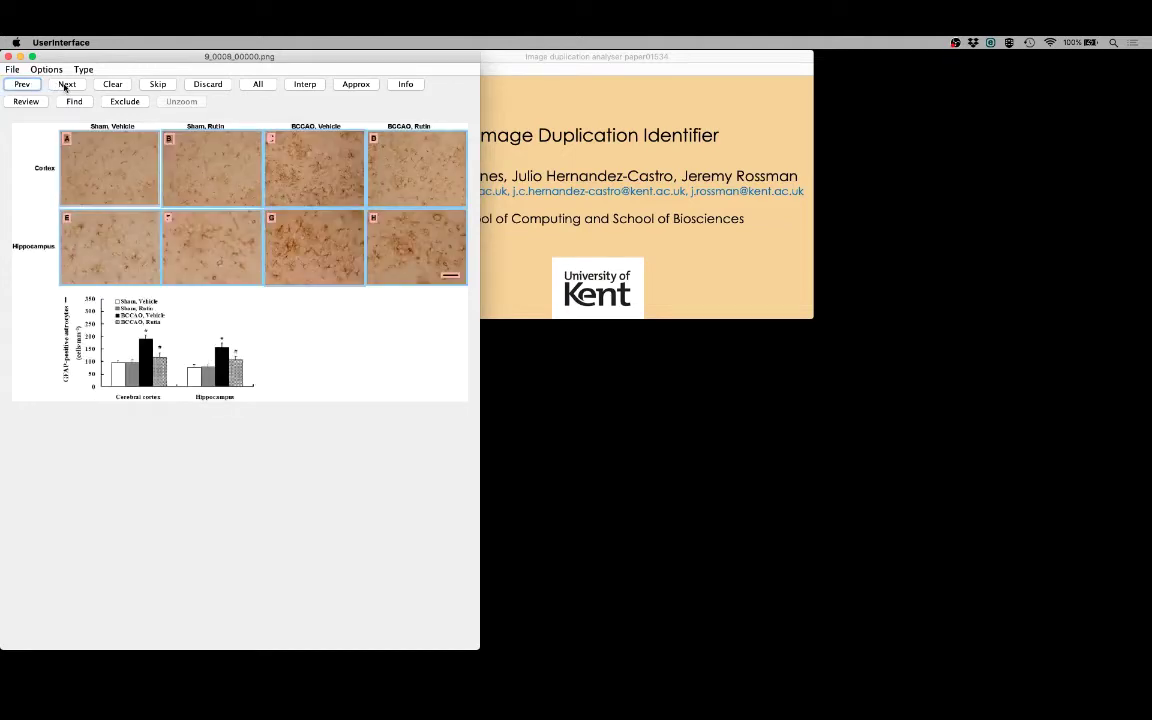
- Switch to generic type names and assign all panels of figure 9_0011_00000.png to group01
{"action": "left_click", "coordinate": [66, 86]}
{"action": "left_click", "coordinate": [66, 86]}
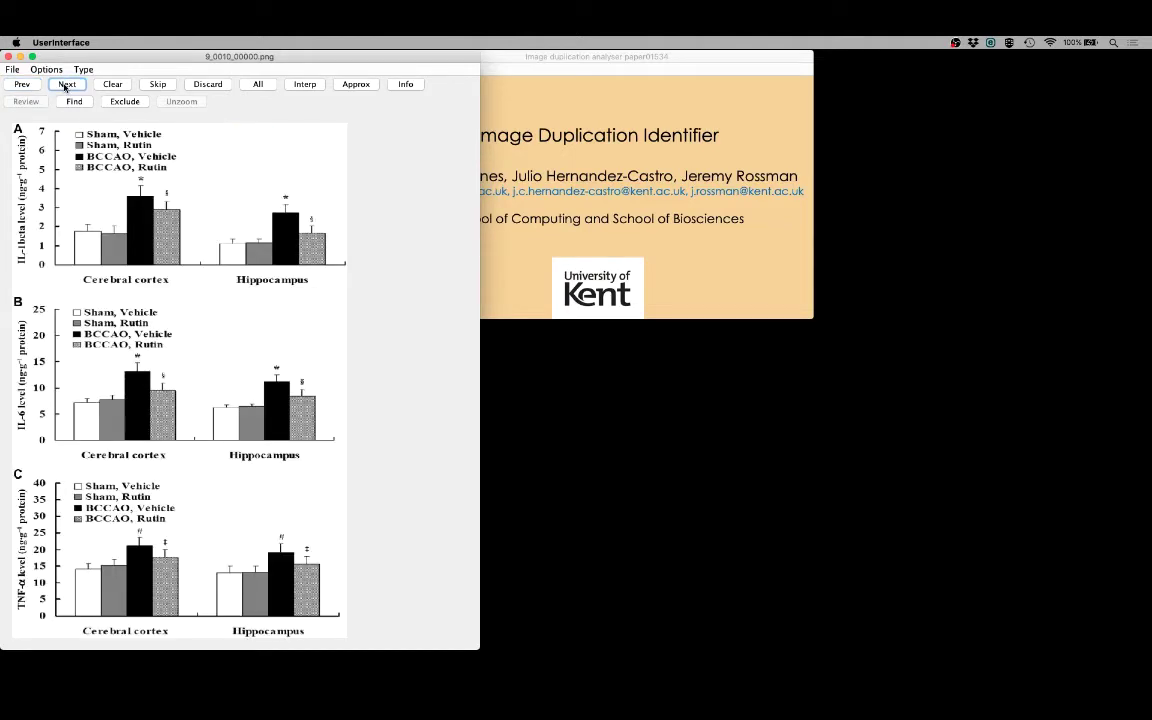
{"action": "left_click", "coordinate": [66, 86]}
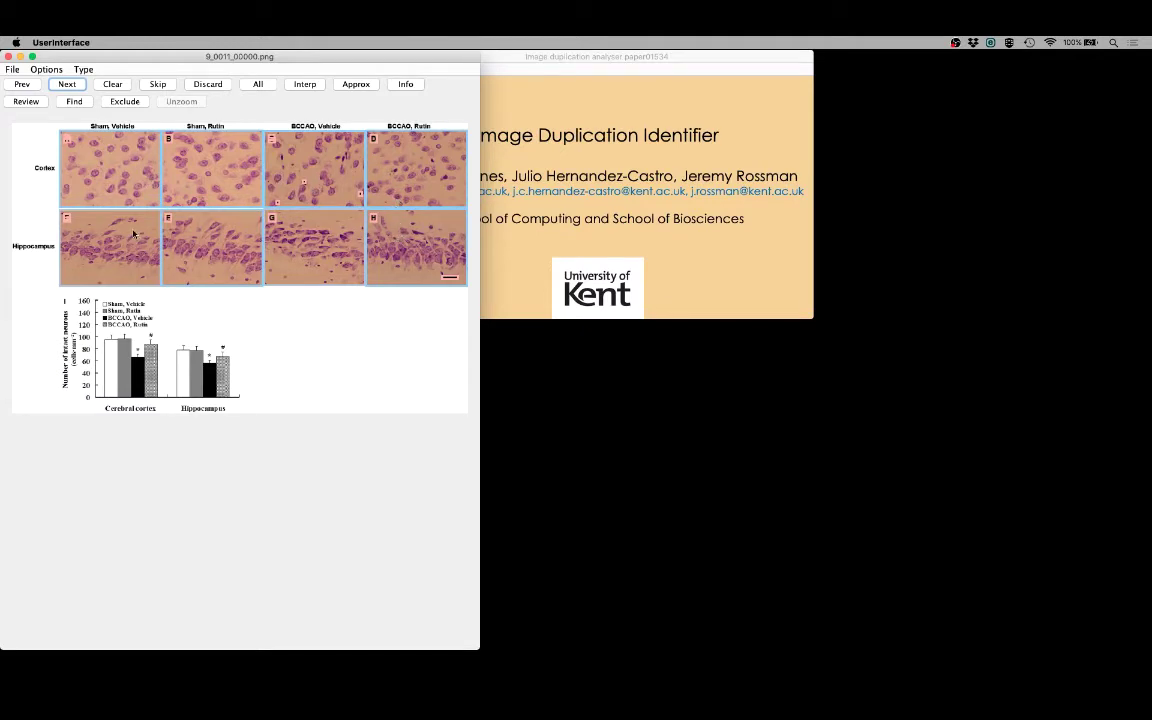
{"action": "left_click", "coordinate": [46, 70]}
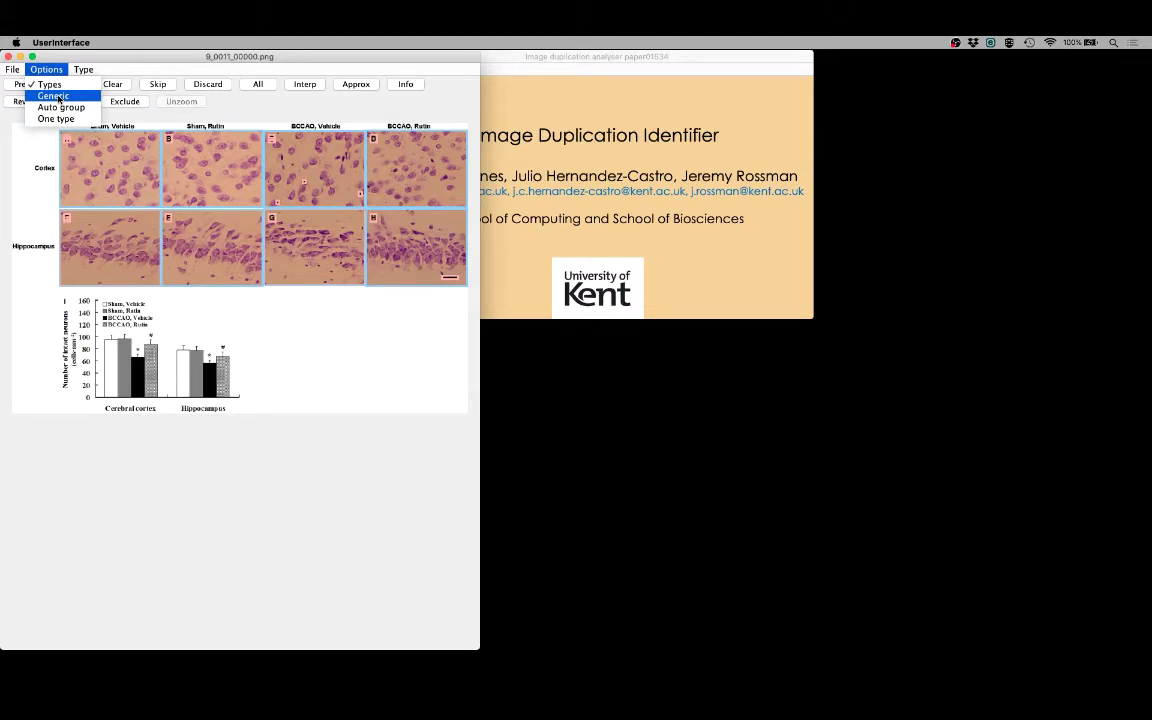
{"action": "left_click", "coordinate": [55, 96]}
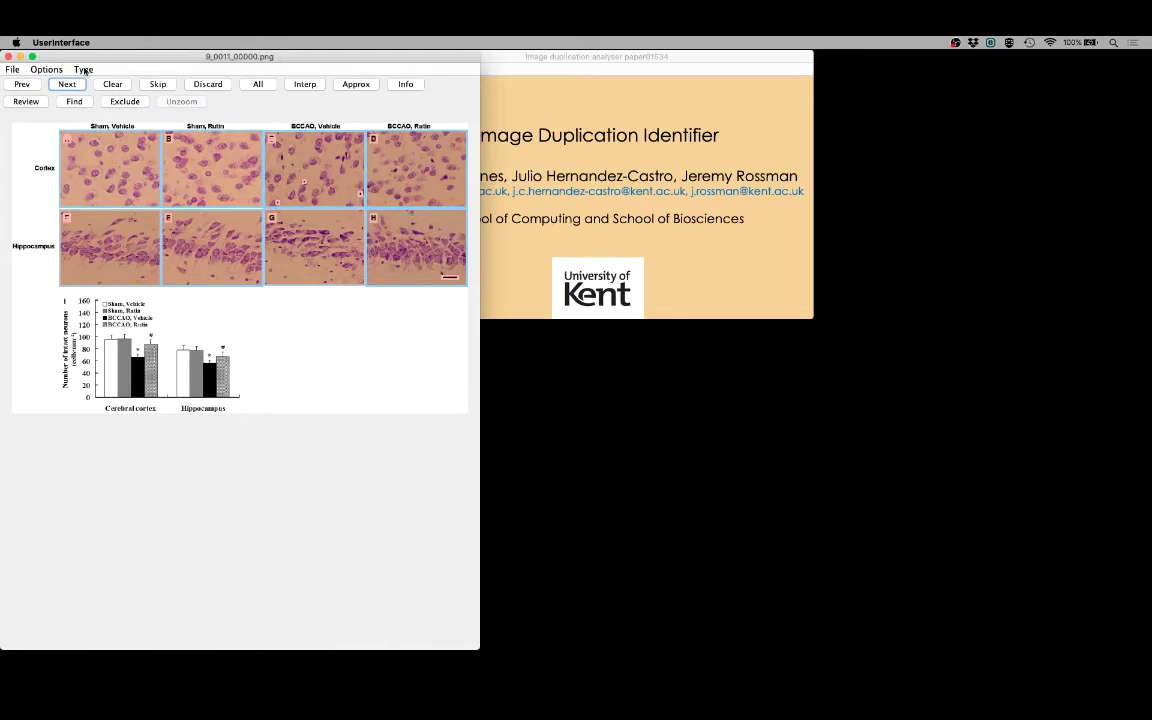
{"action": "left_click", "coordinate": [84, 70]}
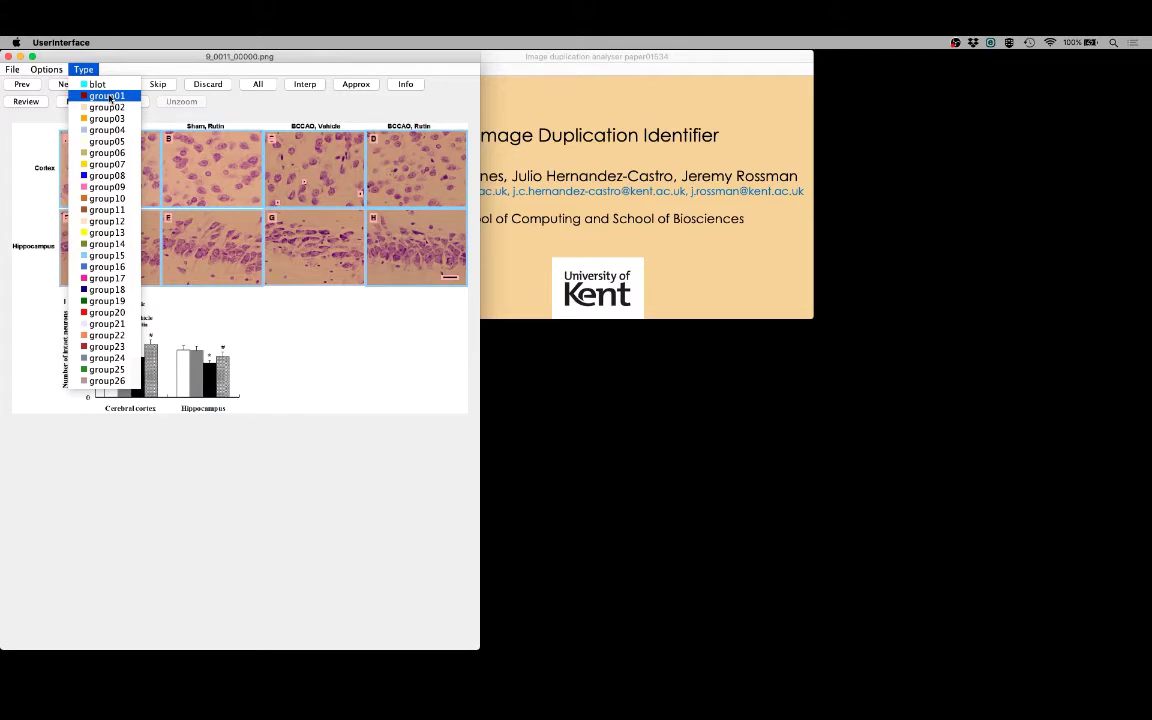
{"action": "left_click", "coordinate": [107, 96]}
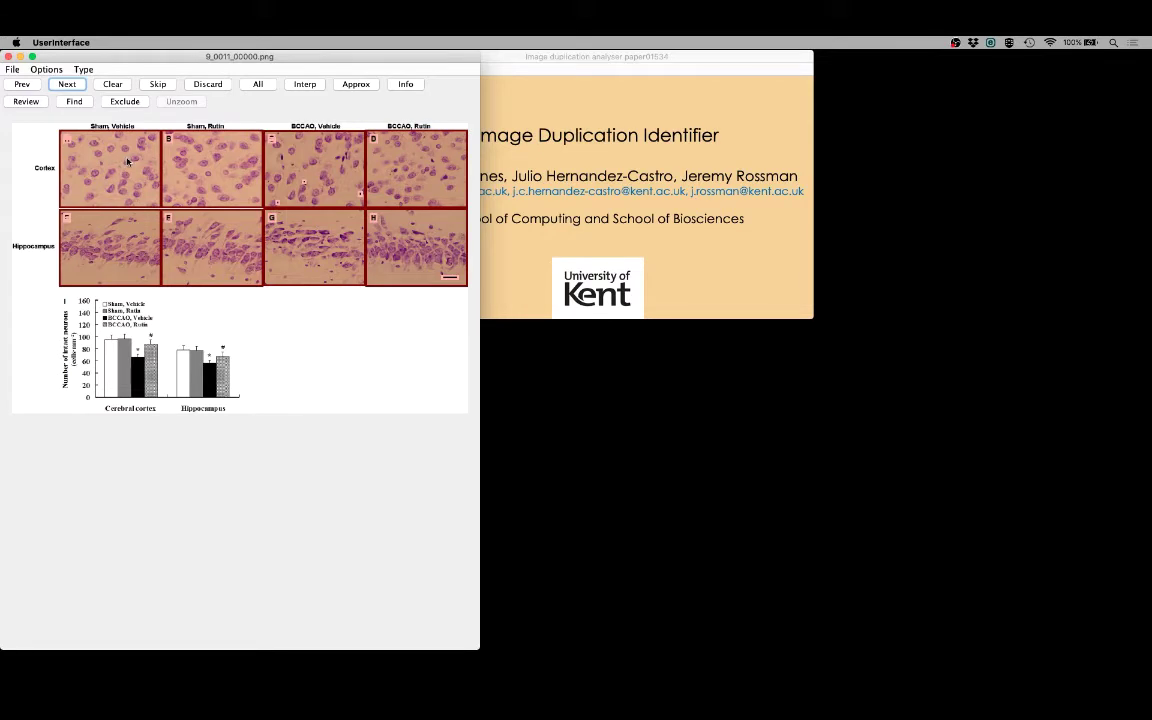
- Assign all panels of figures 9_0009_00000.png and 9_0008_00000.png to group02
{"action": "left_click", "coordinate": [22, 85]}
{"action": "left_click", "coordinate": [22, 85]}
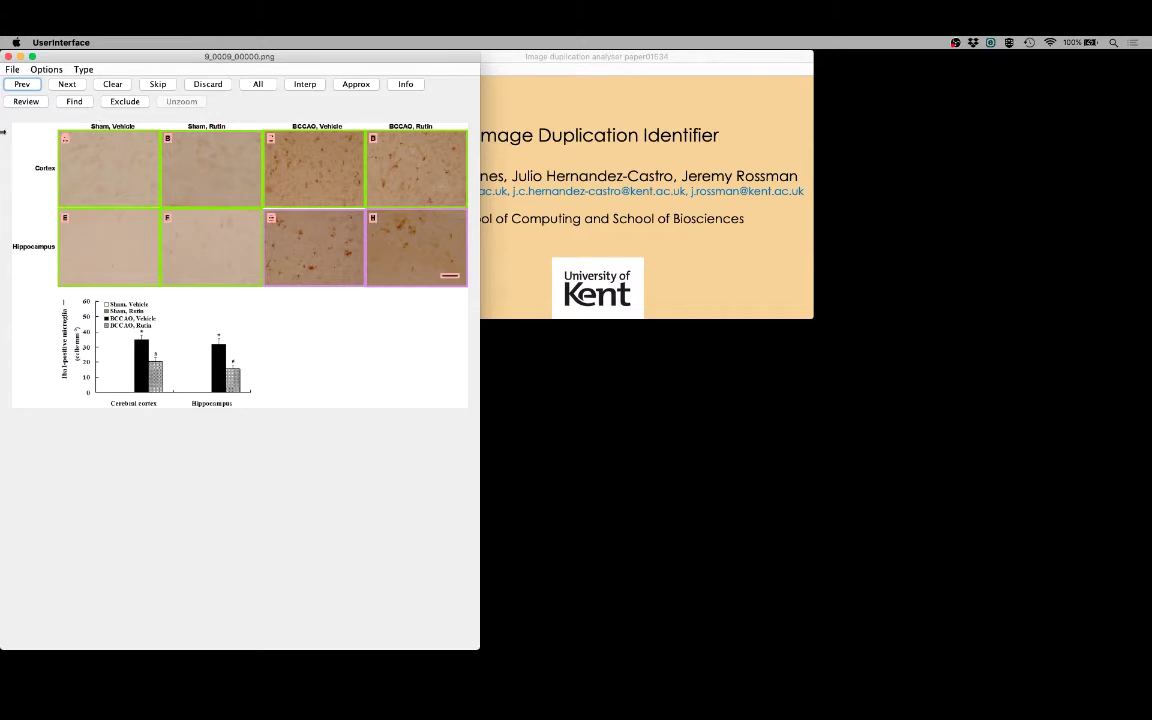
{"action": "left_click", "coordinate": [82, 69]}
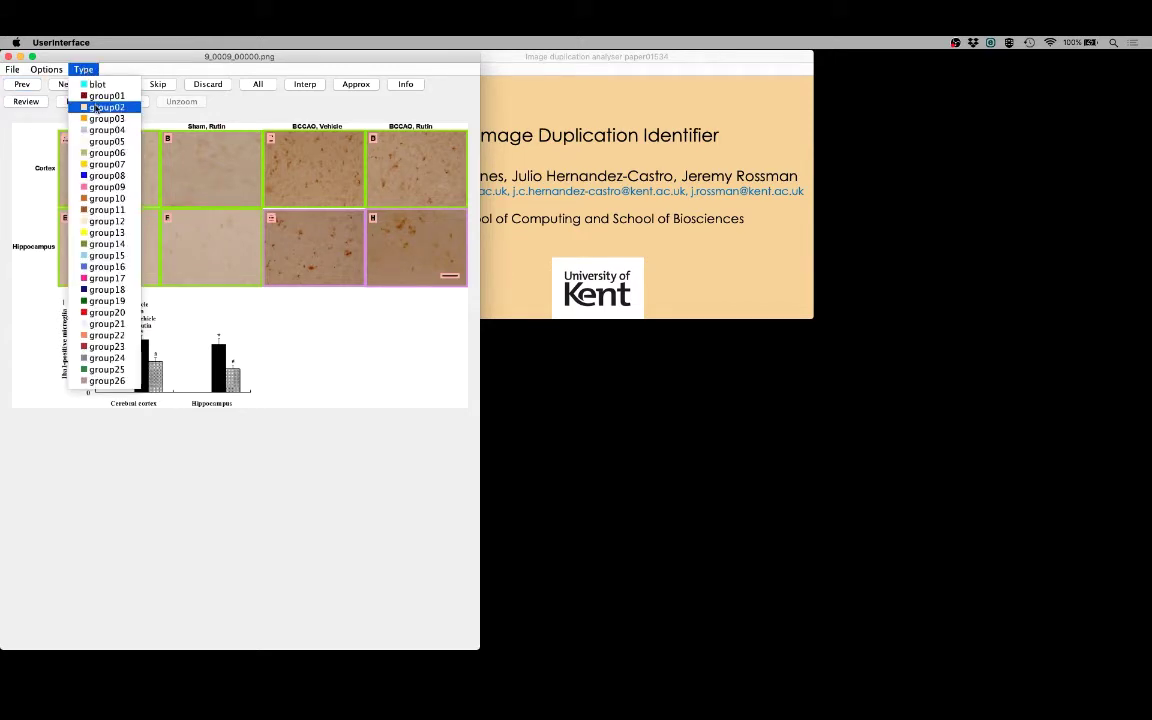
{"action": "left_click", "coordinate": [92, 107]}
{"action": "left_click", "coordinate": [33, 86]}
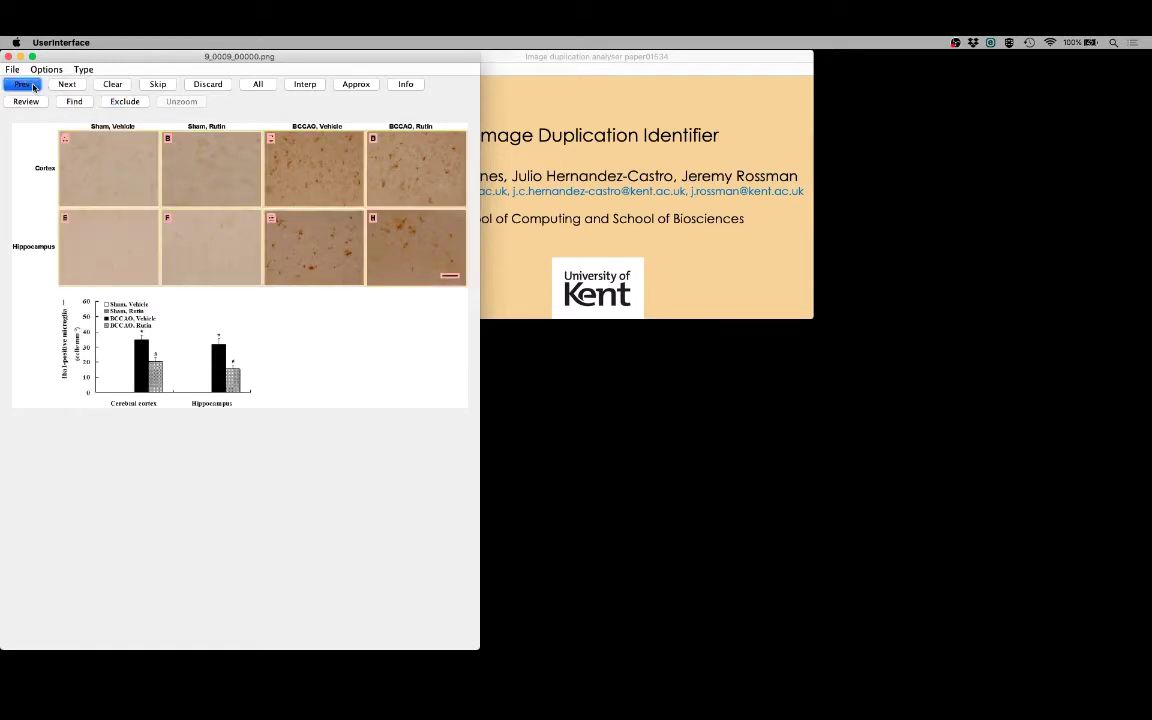
{"action": "left_click", "coordinate": [77, 69]}
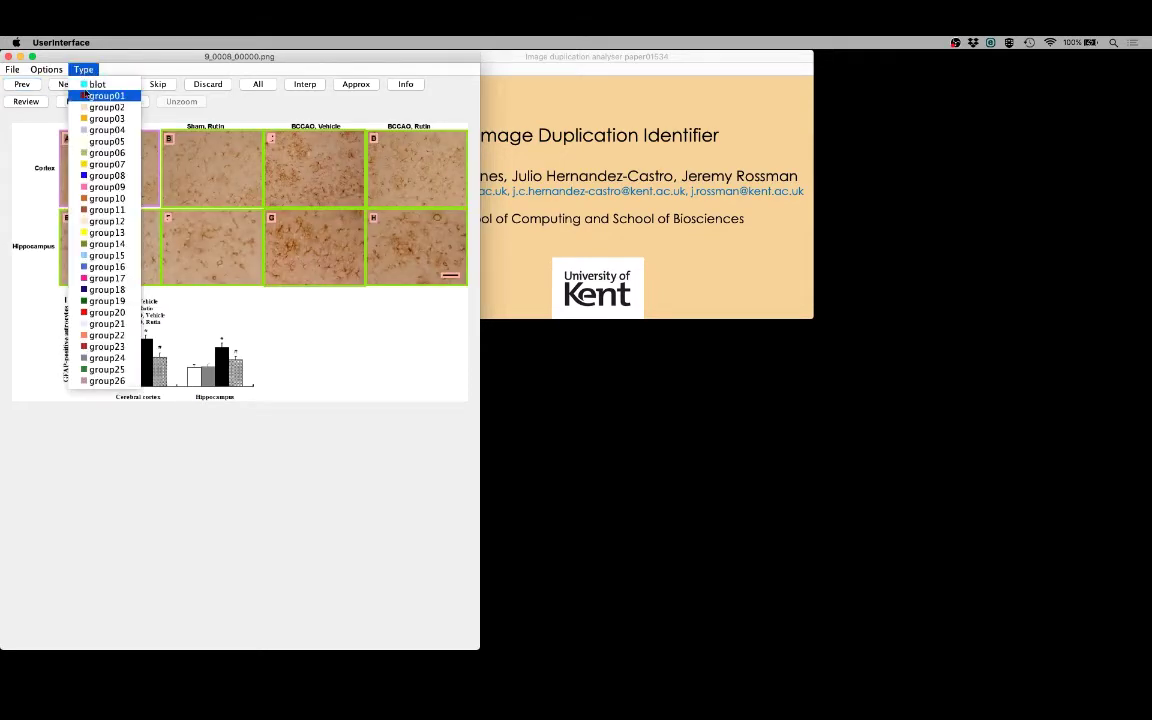
{"action": "left_click", "coordinate": [92, 107]}
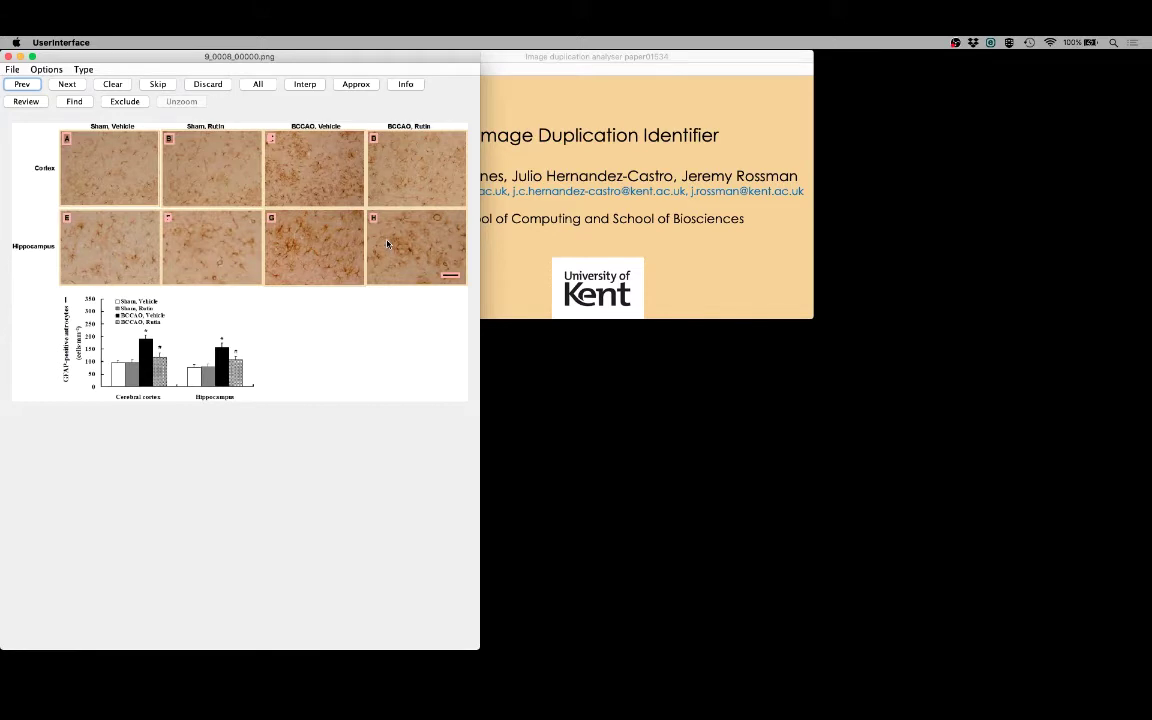
- Save the marked panels and run the duplication analysis on the paper
{"action": "left_click", "coordinate": [12, 70]}
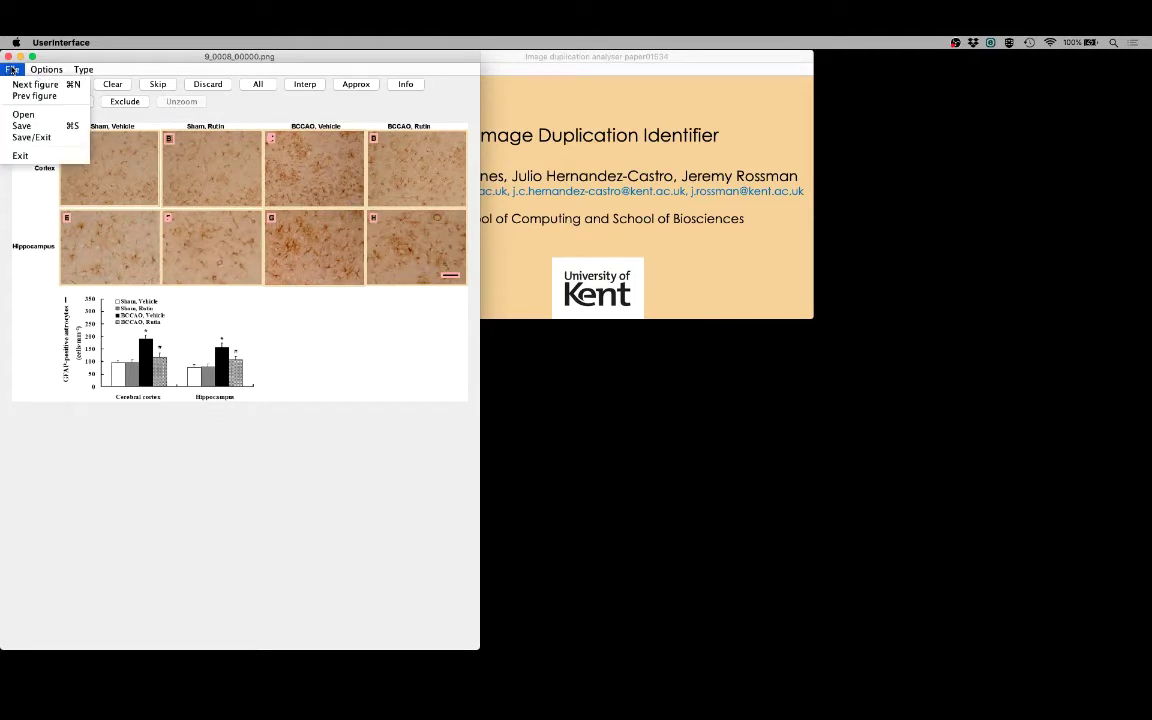
{"action": "left_click", "coordinate": [33, 126]}
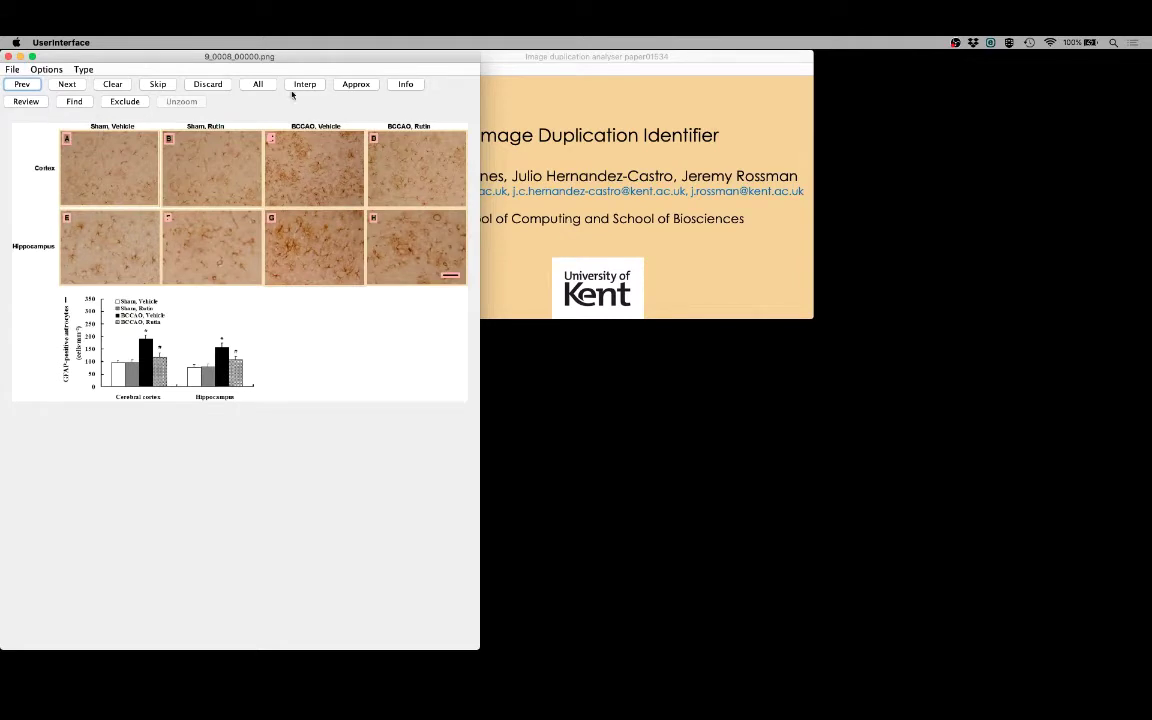
{"action": "left_click", "coordinate": [565, 92]}
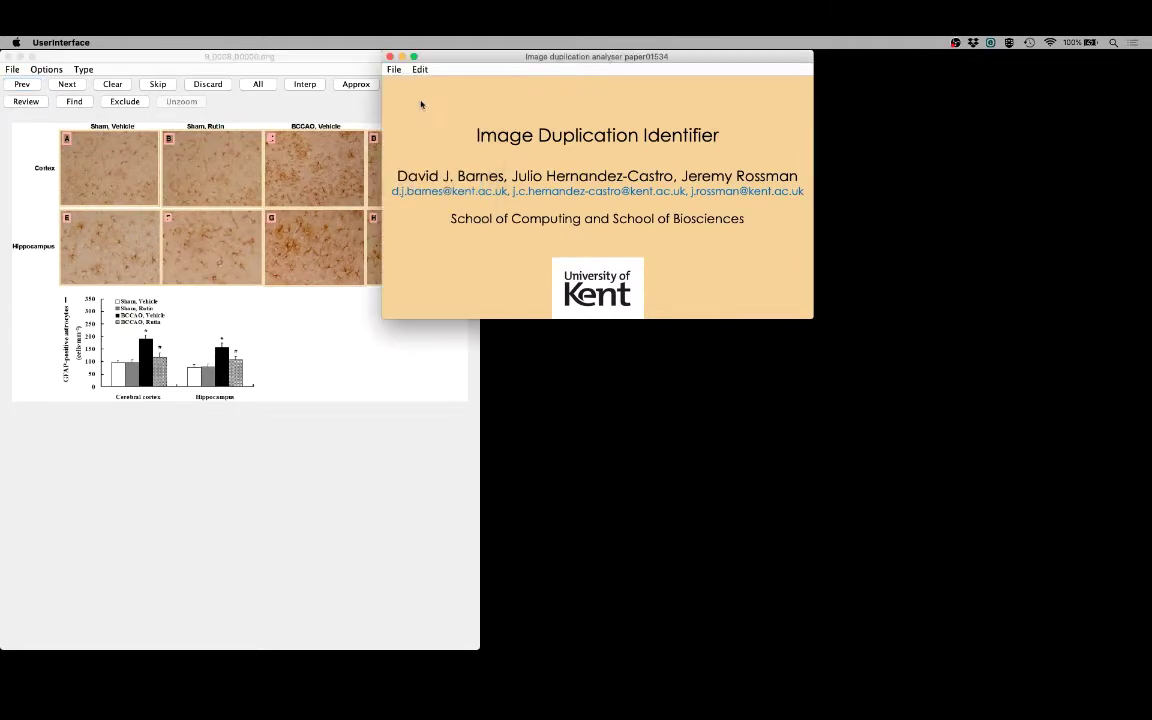
{"action": "left_click", "coordinate": [393, 69]}
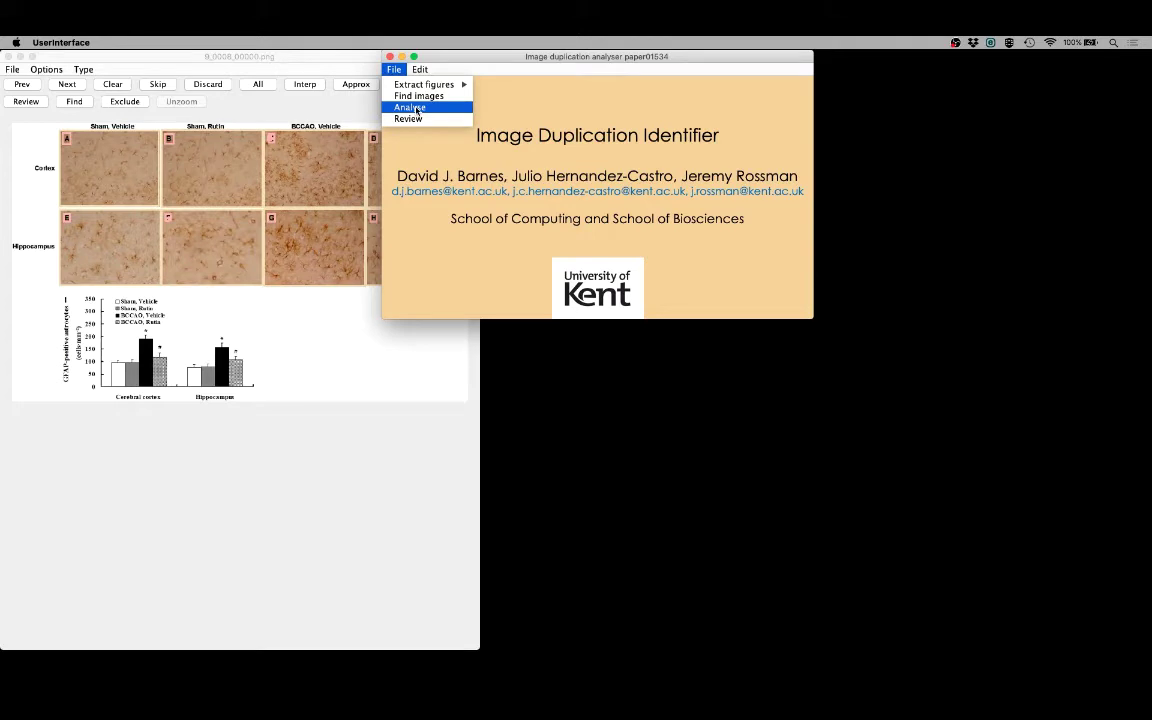
{"action": "left_click", "coordinate": [416, 108]}
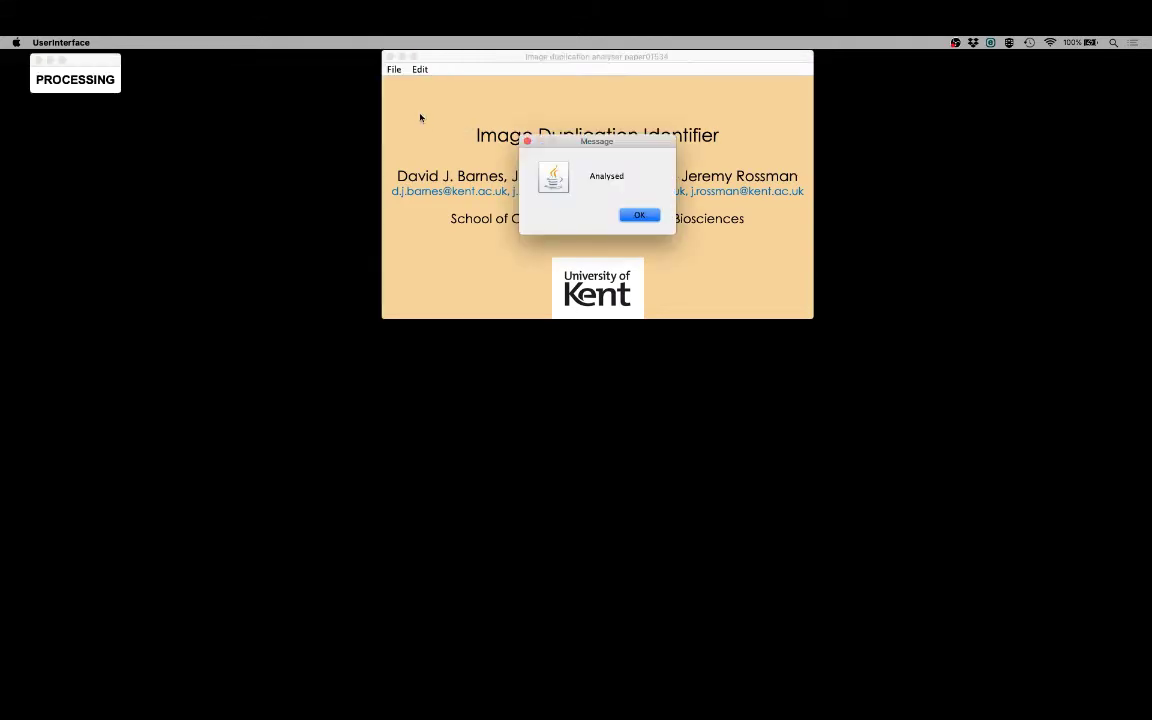
{"action": "left_click", "coordinate": [640, 216]}
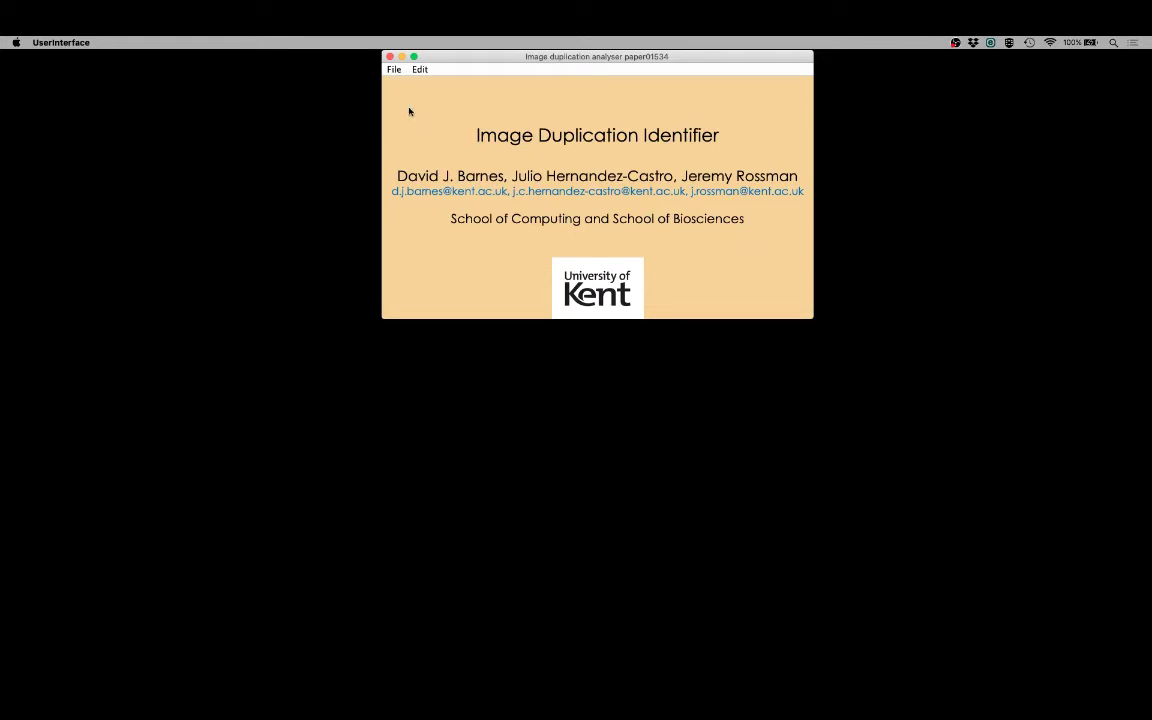
- Open the match review and temporarily show all match lines between panels A and C of figure 9_0011_00000.png
{"action": "left_click", "coordinate": [394, 69]}
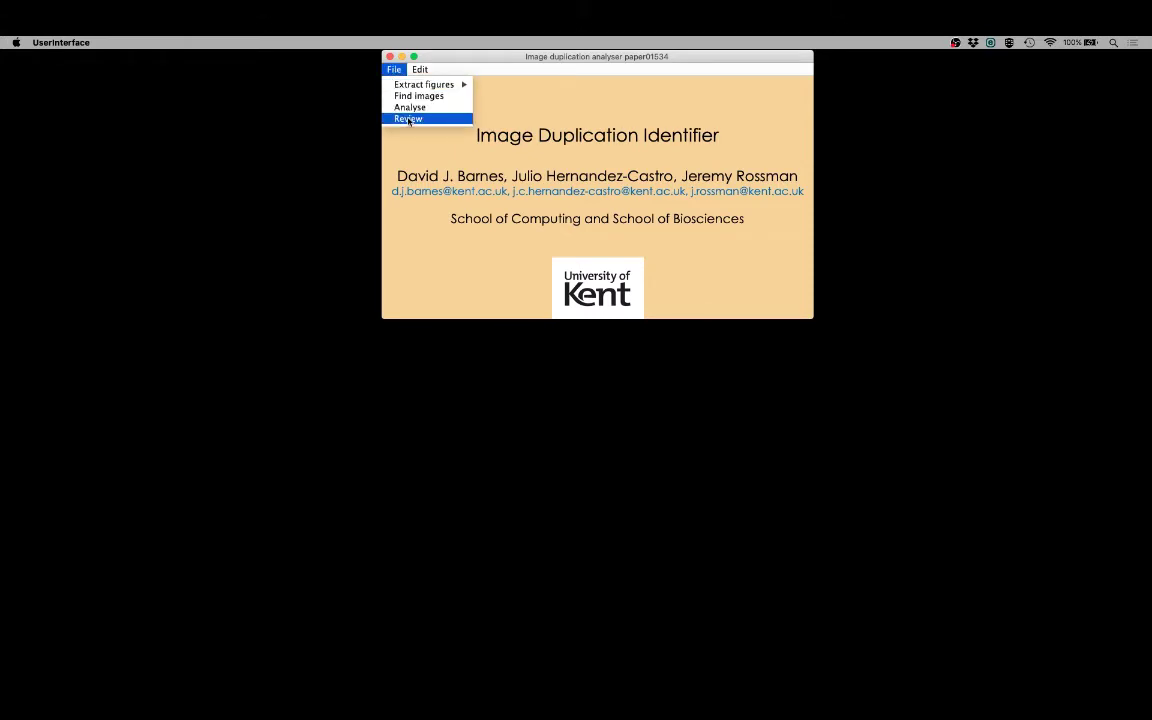
{"action": "left_click", "coordinate": [408, 119]}
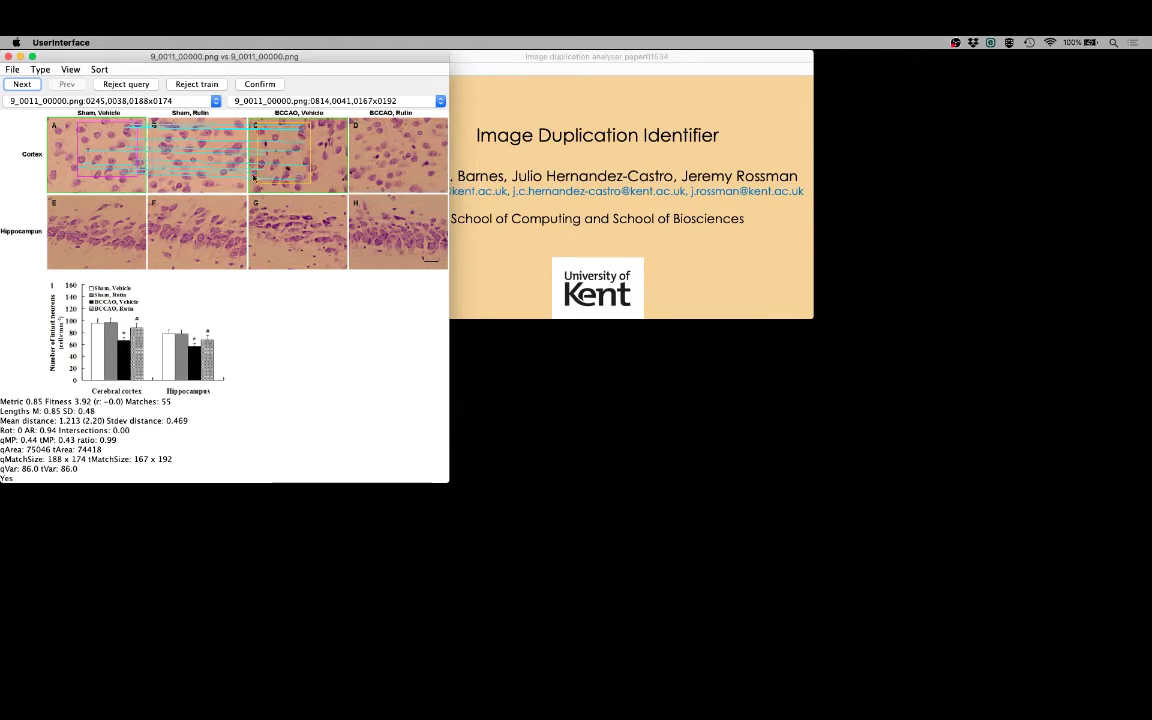
{"action": "left_click", "coordinate": [68, 70]}
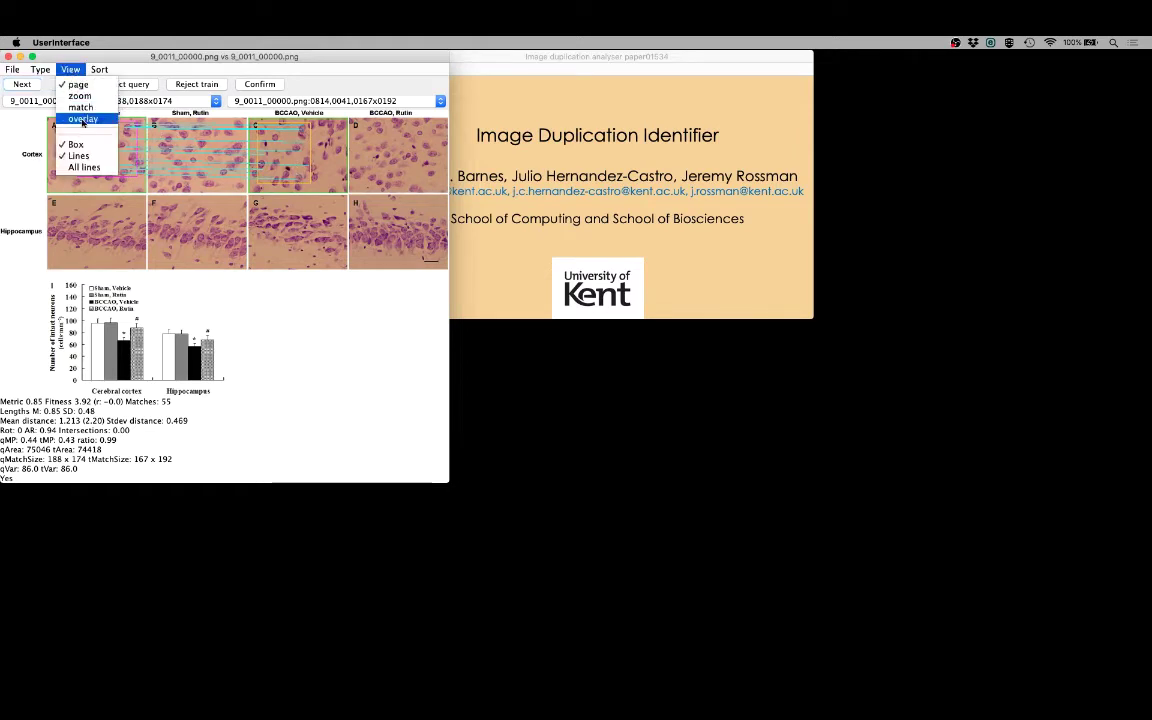
{"action": "left_click", "coordinate": [85, 166]}
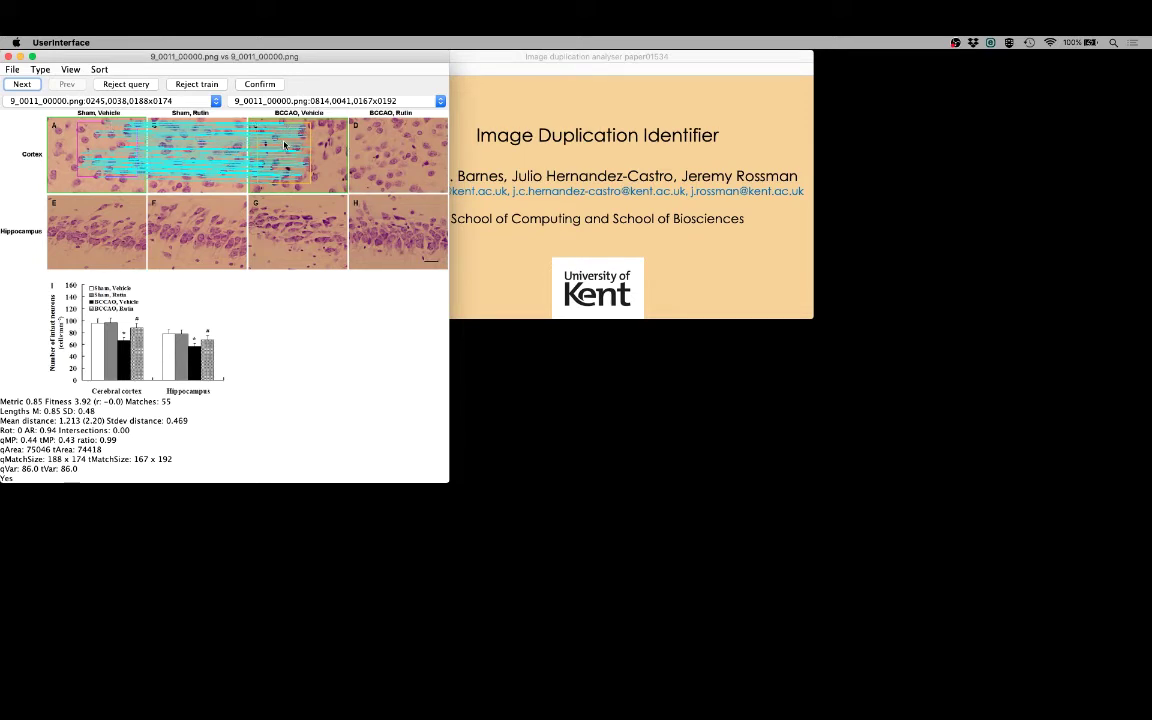
{"action": "left_click", "coordinate": [70, 69]}
{"action": "left_click", "coordinate": [75, 166]}
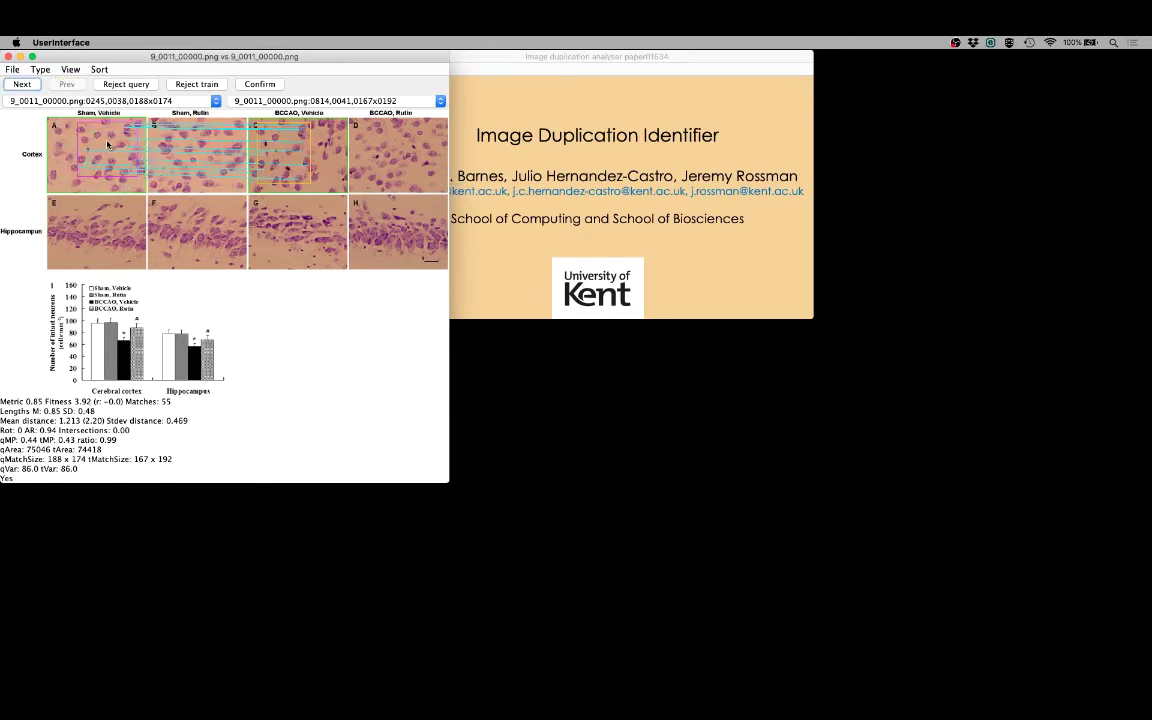
- Compare the matched regions of Cortex panels A and C in zoom view, and return to page view
{"action": "left_click", "coordinate": [70, 69]}
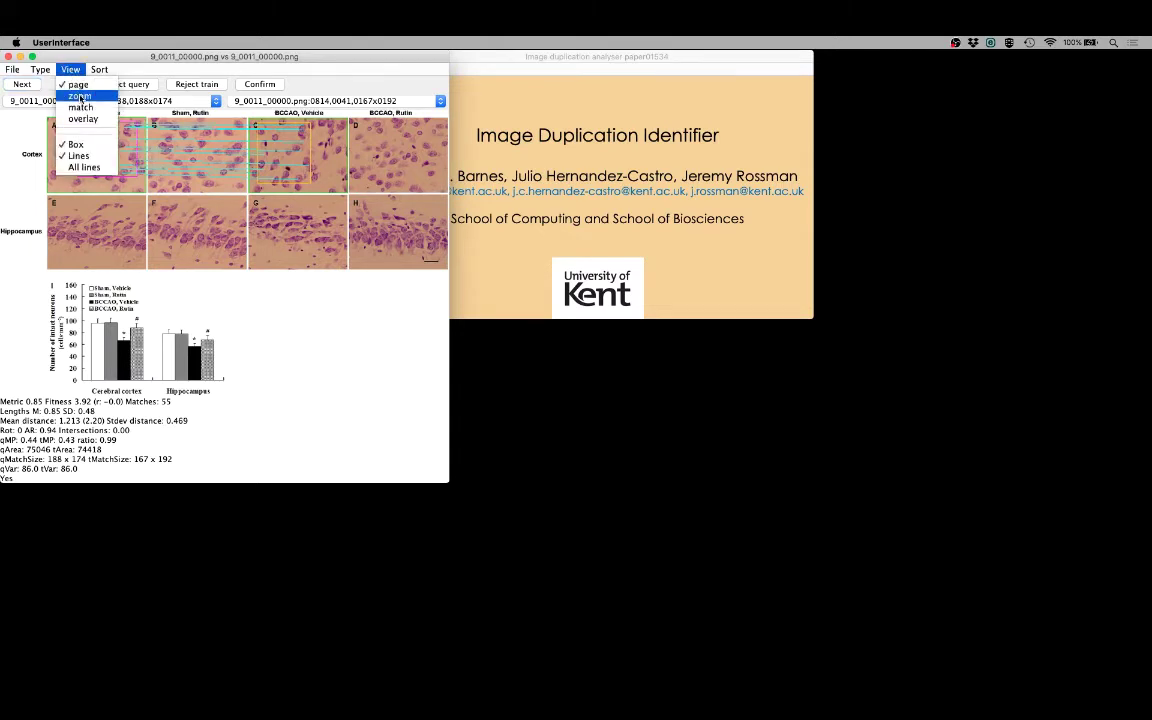
{"action": "left_click", "coordinate": [79, 96]}
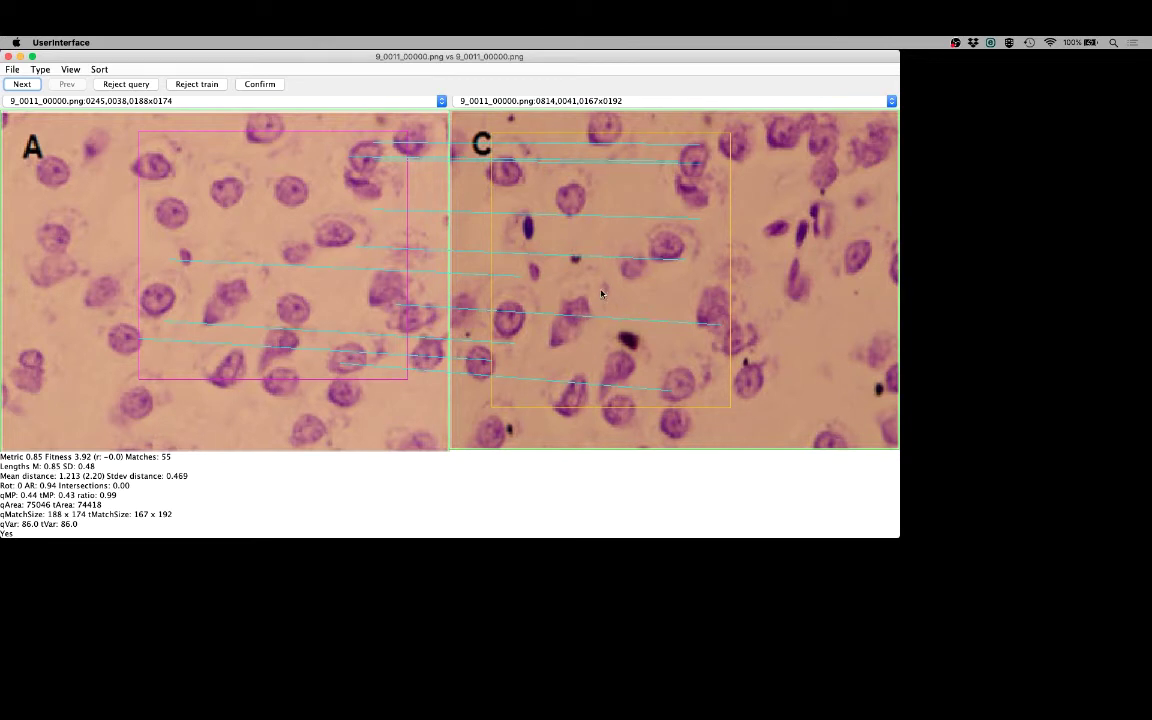
{"action": "left_click", "coordinate": [70, 69]}
{"action": "left_click", "coordinate": [77, 83]}
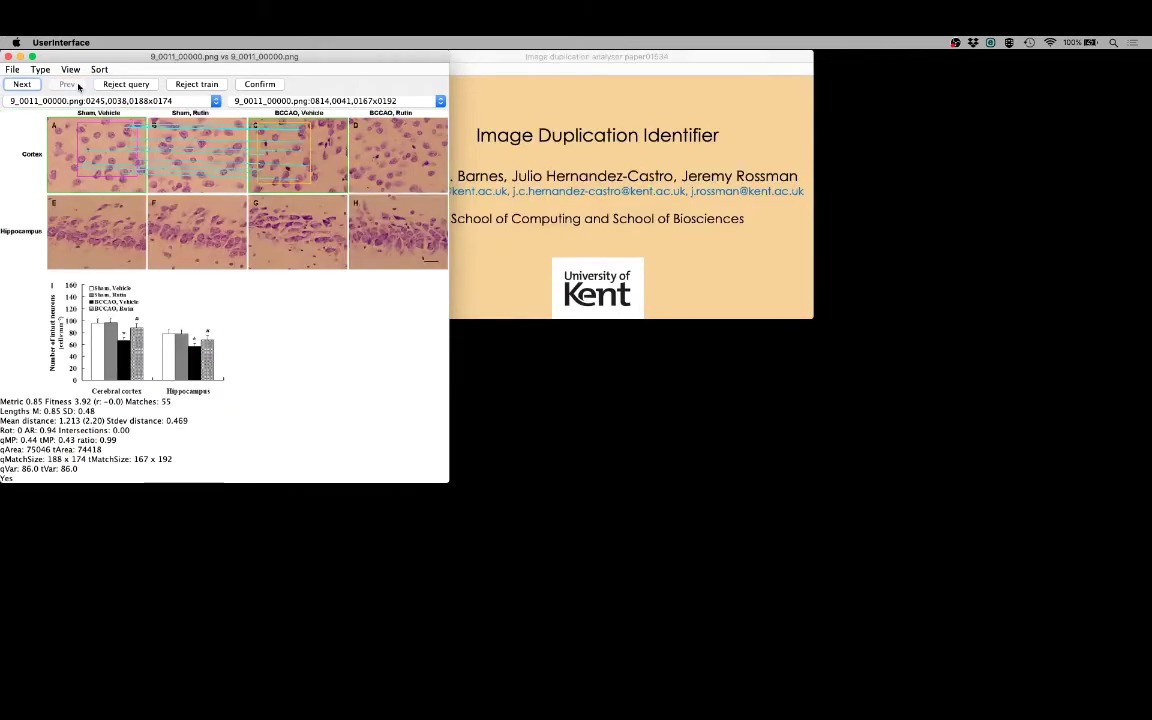
- Examine the next match, between Cortex panels B and D, in zoom view with all lines shown, and return to page view
{"action": "left_click", "coordinate": [22, 84]}
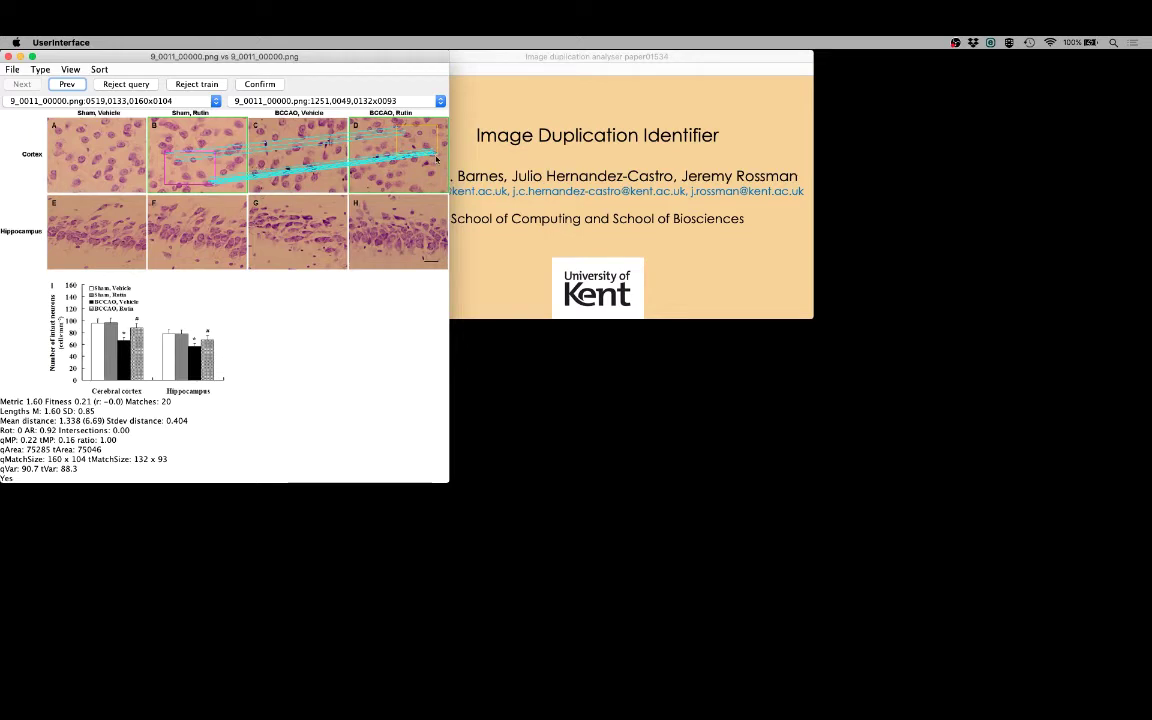
{"action": "left_click", "coordinate": [72, 70]}
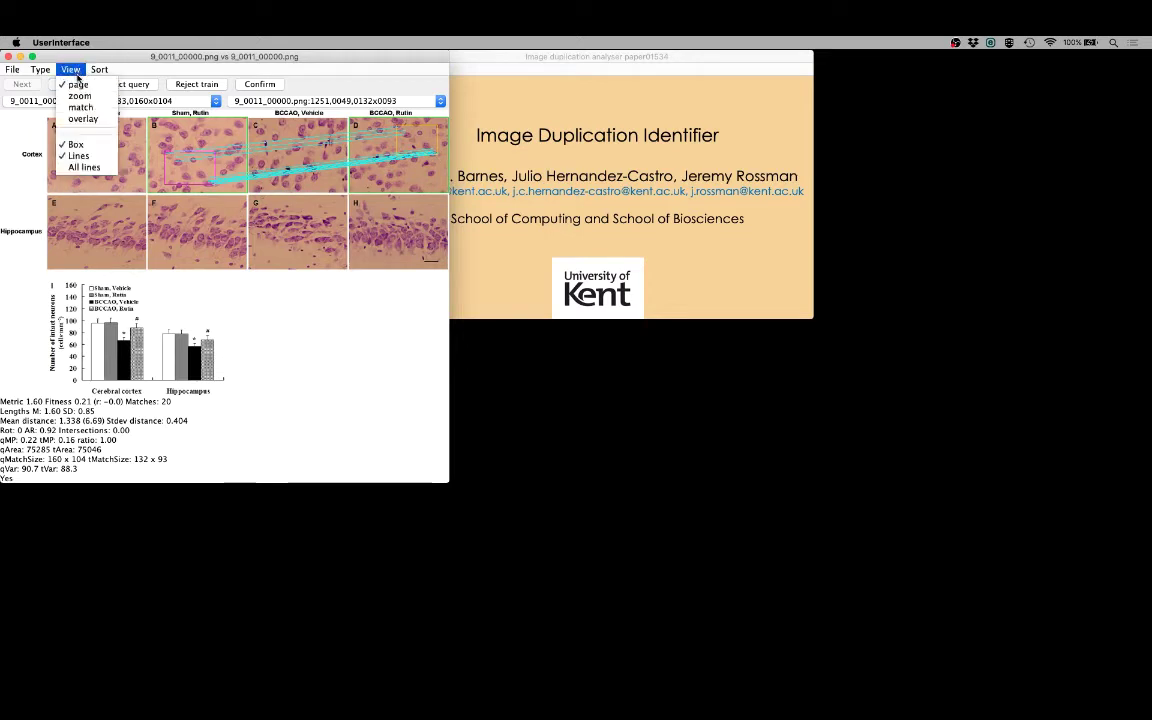
{"action": "left_click", "coordinate": [78, 94]}
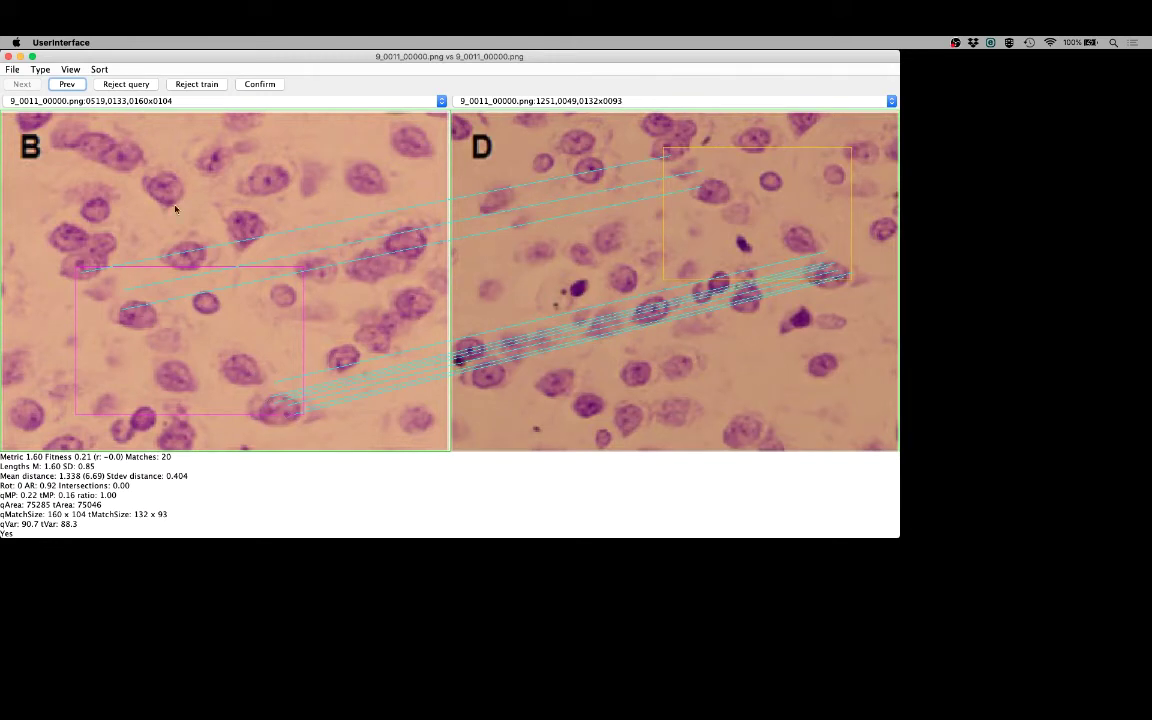
{"action": "left_click", "coordinate": [69, 71]}
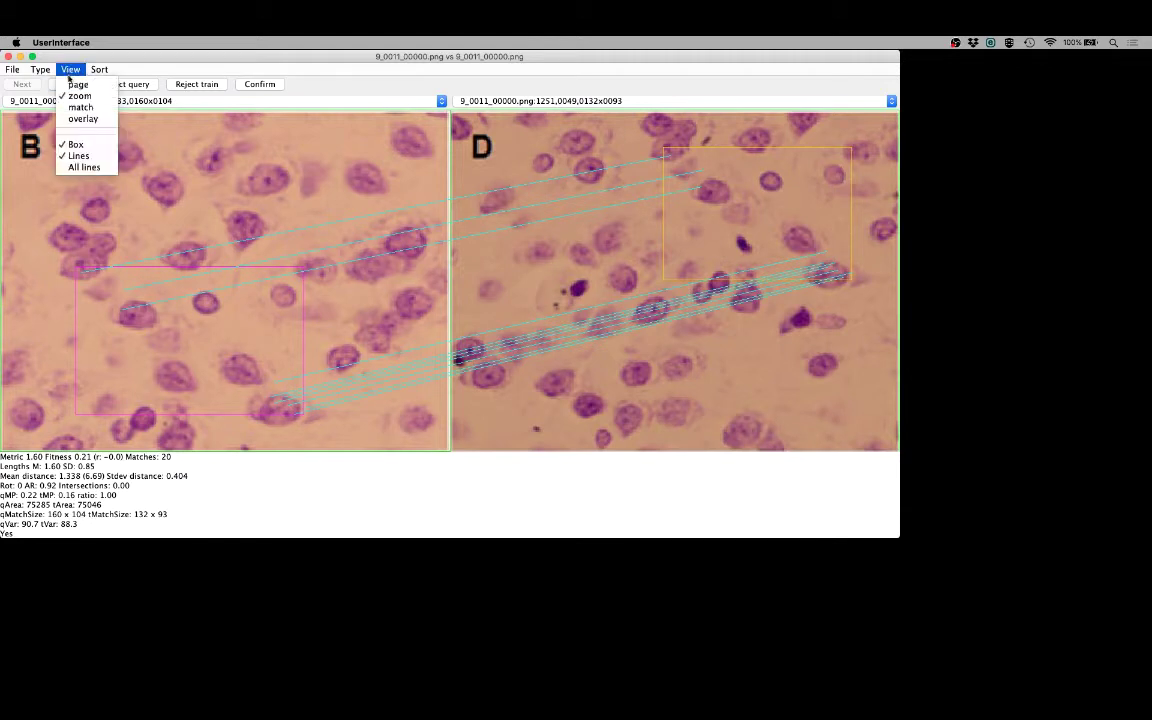
{"action": "left_click", "coordinate": [89, 168]}
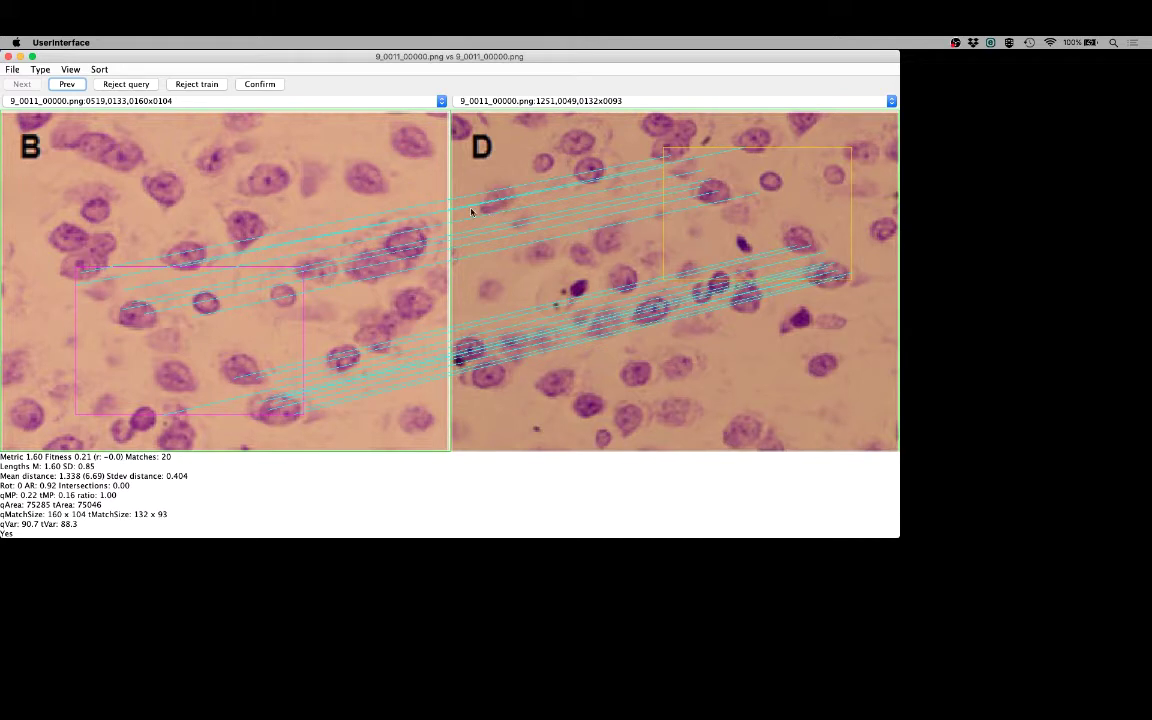
{"action": "left_click", "coordinate": [72, 72]}
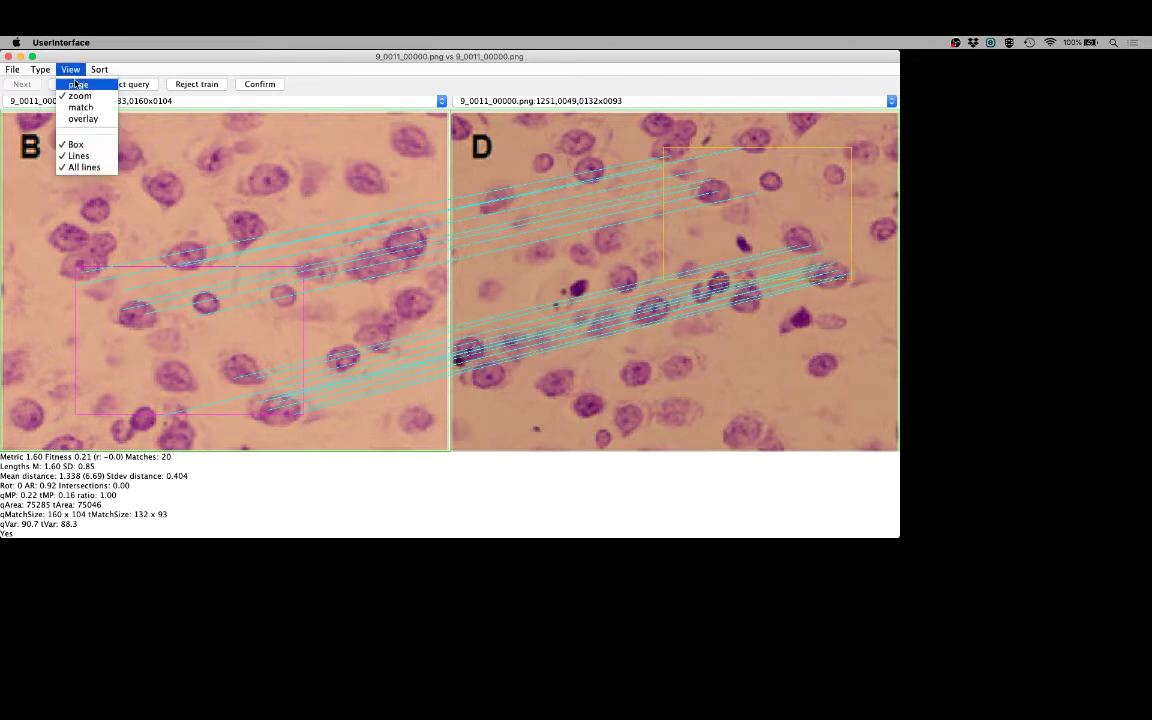
{"action": "left_click", "coordinate": [77, 84]}
- Display the group02 matches and turn off the display of all match lines
{"action": "left_click", "coordinate": [42, 70]}
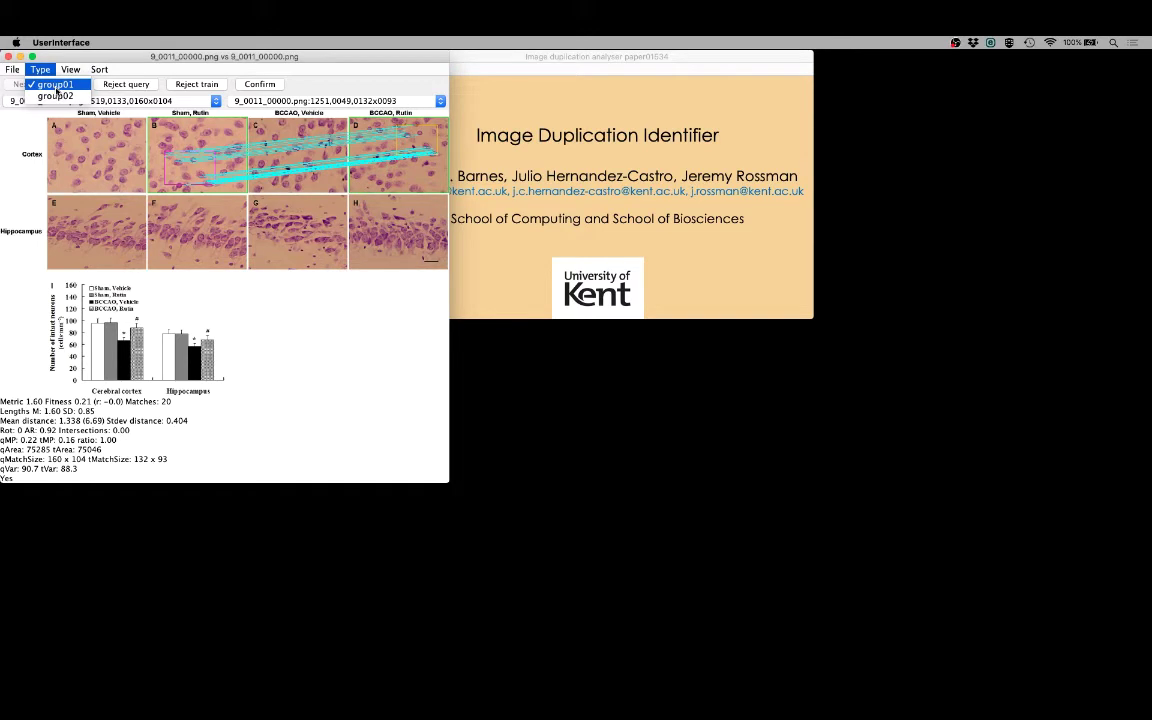
{"action": "left_click", "coordinate": [57, 96]}
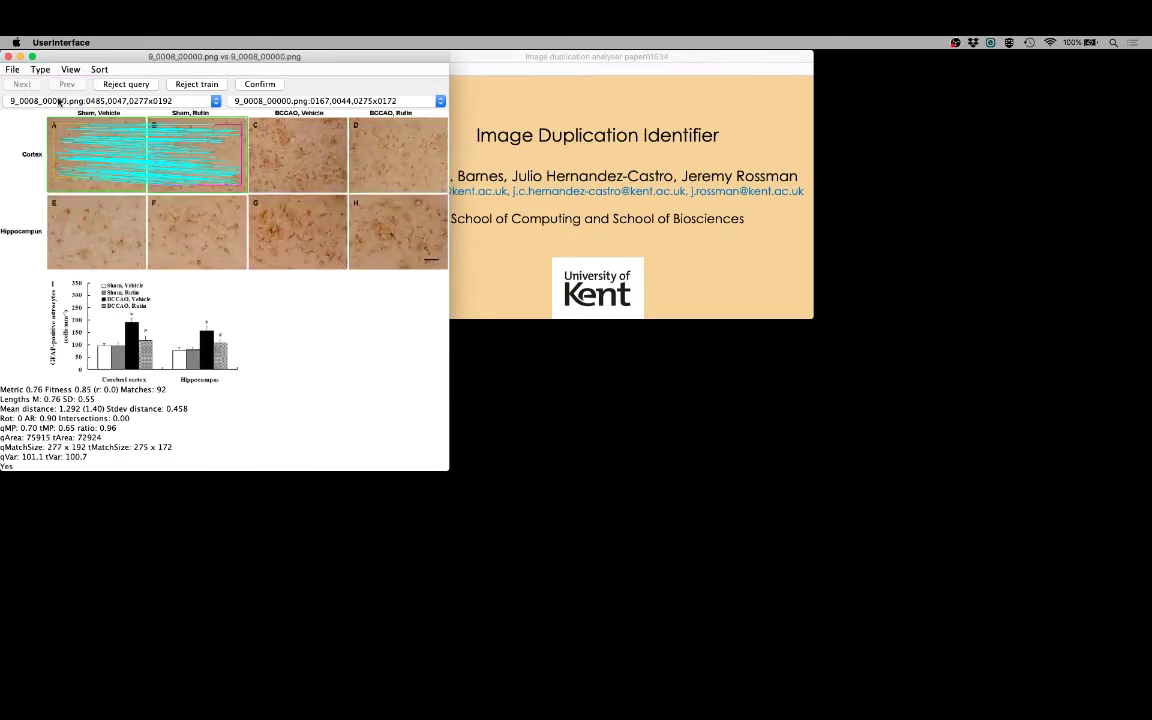
{"action": "left_click", "coordinate": [71, 70]}
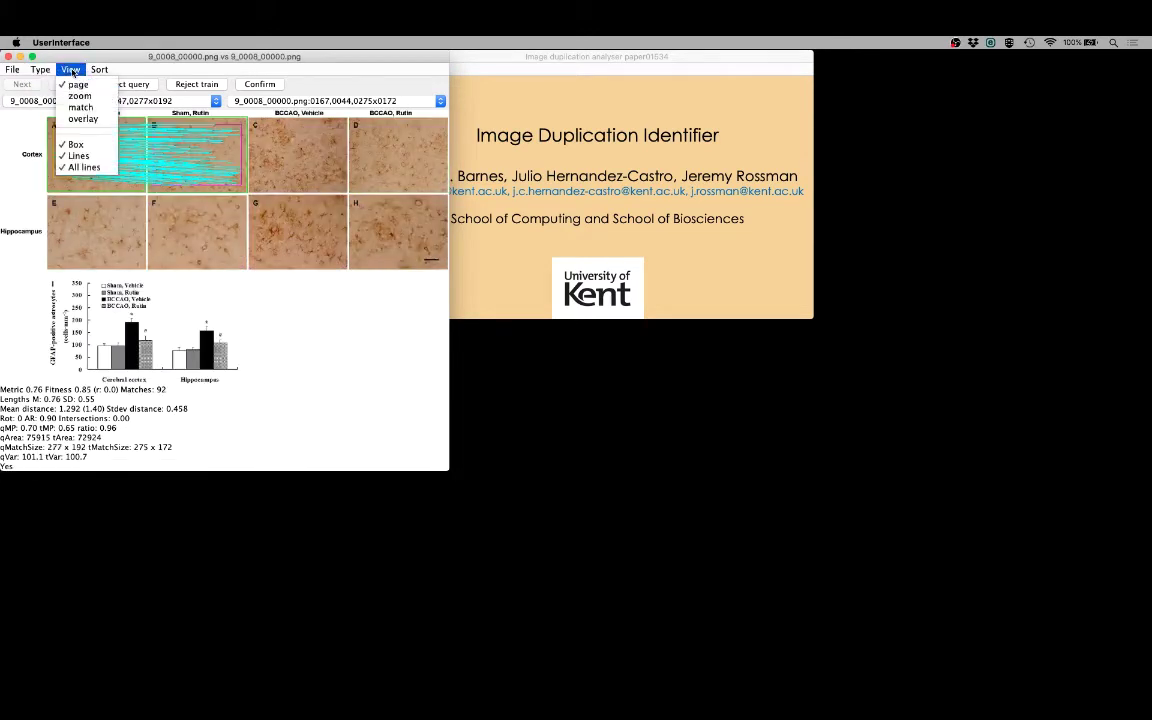
{"action": "left_click", "coordinate": [111, 164]}
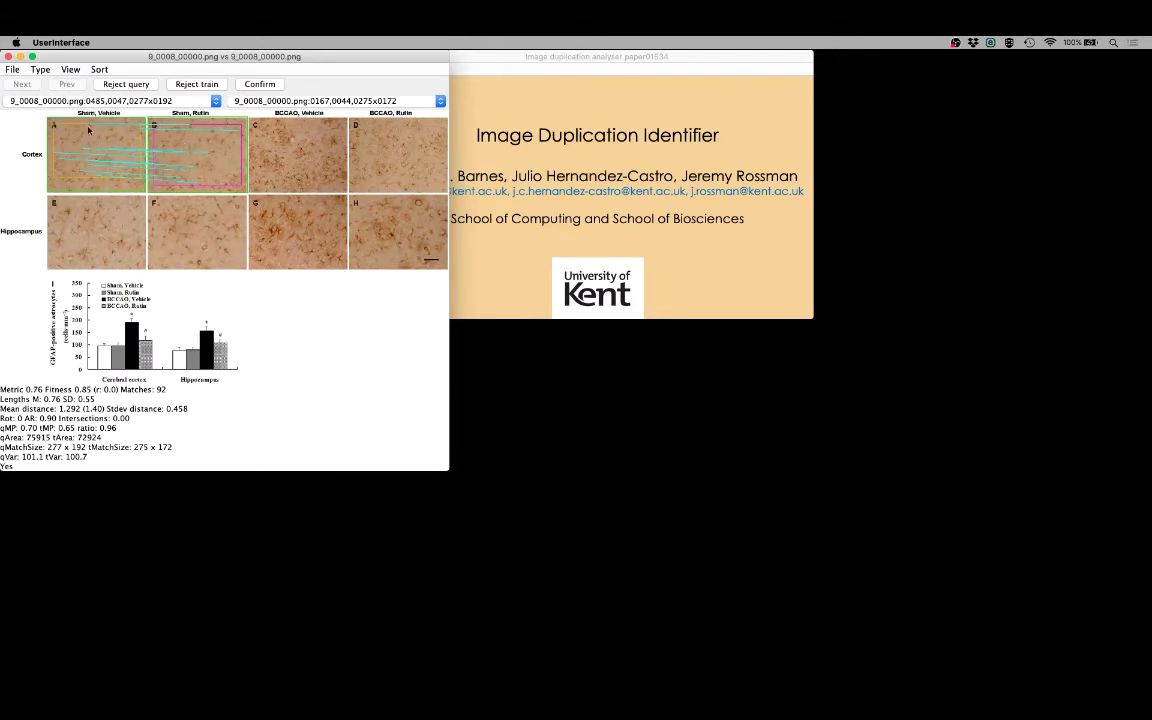
- Examine the match between Cortex panels A and B in zoom view, temporarily showing all match lines, and close the review
{"action": "left_click", "coordinate": [71, 70]}
{"action": "left_click", "coordinate": [80, 97]}
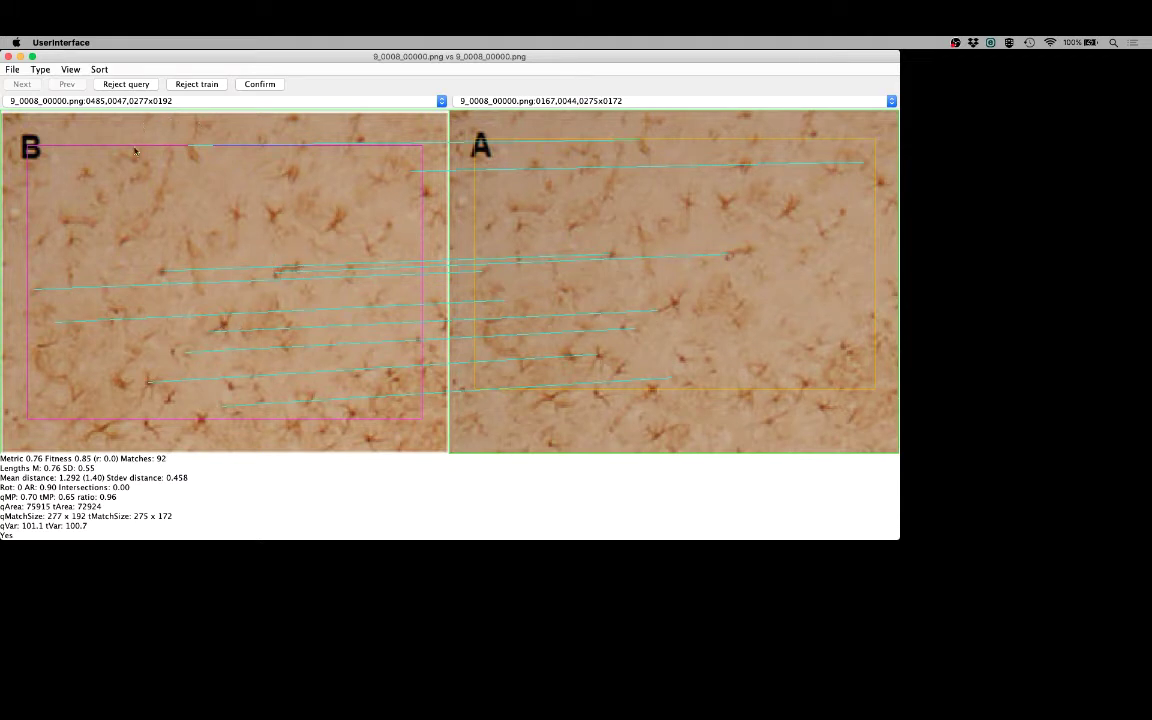
{"action": "left_click", "coordinate": [68, 69]}
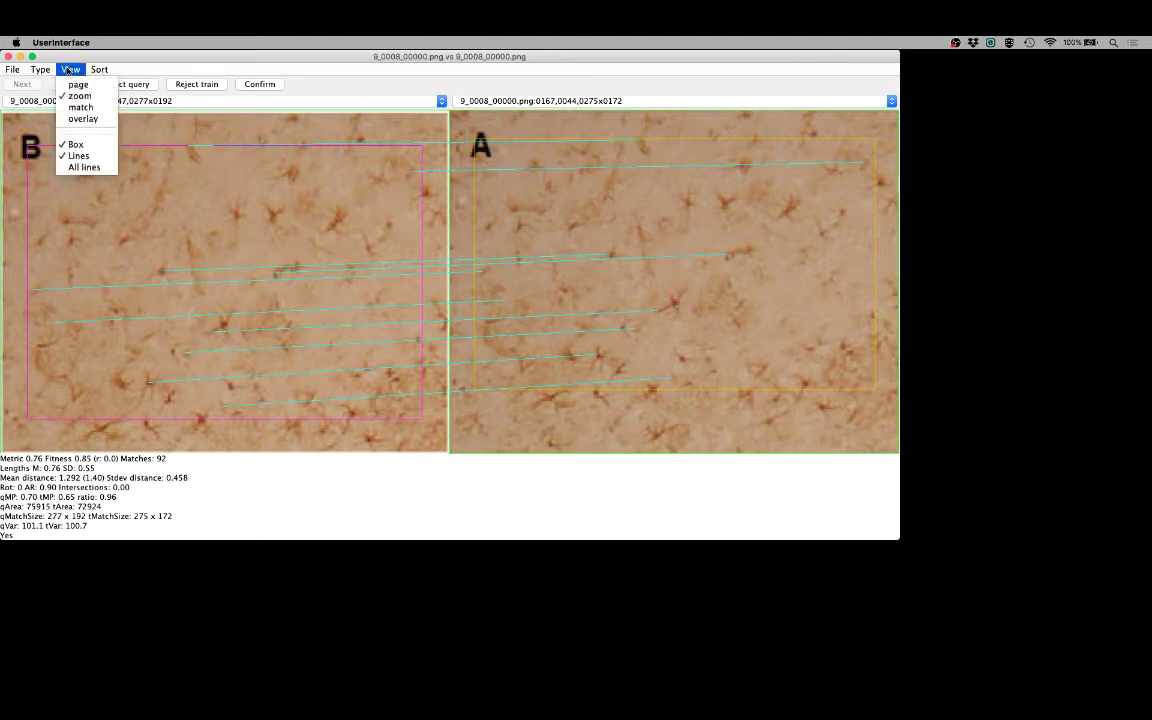
{"action": "left_click", "coordinate": [75, 168]}
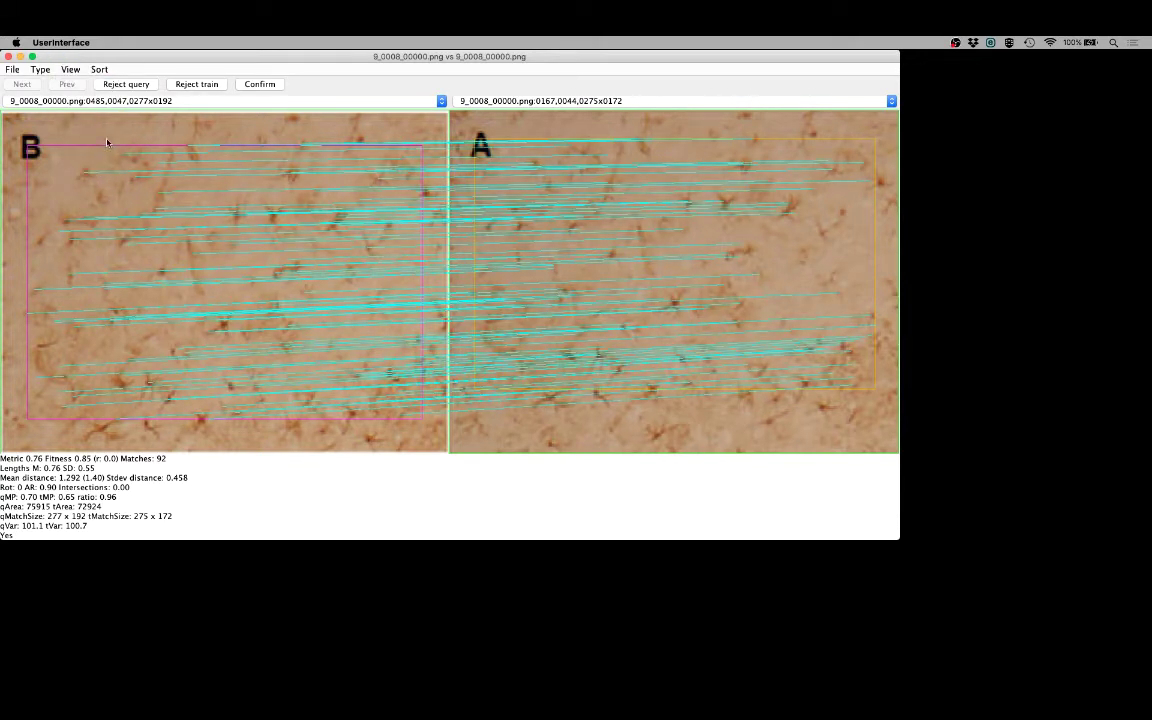
{"action": "left_click", "coordinate": [70, 69]}
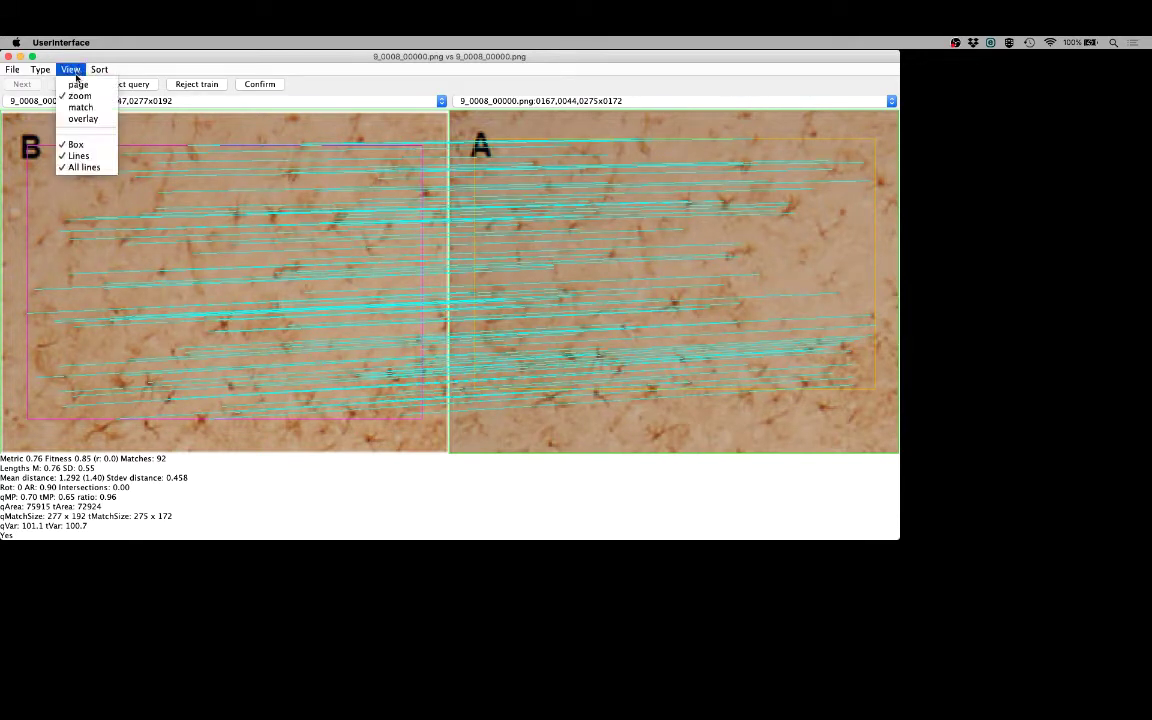
{"action": "left_click", "coordinate": [97, 167]}
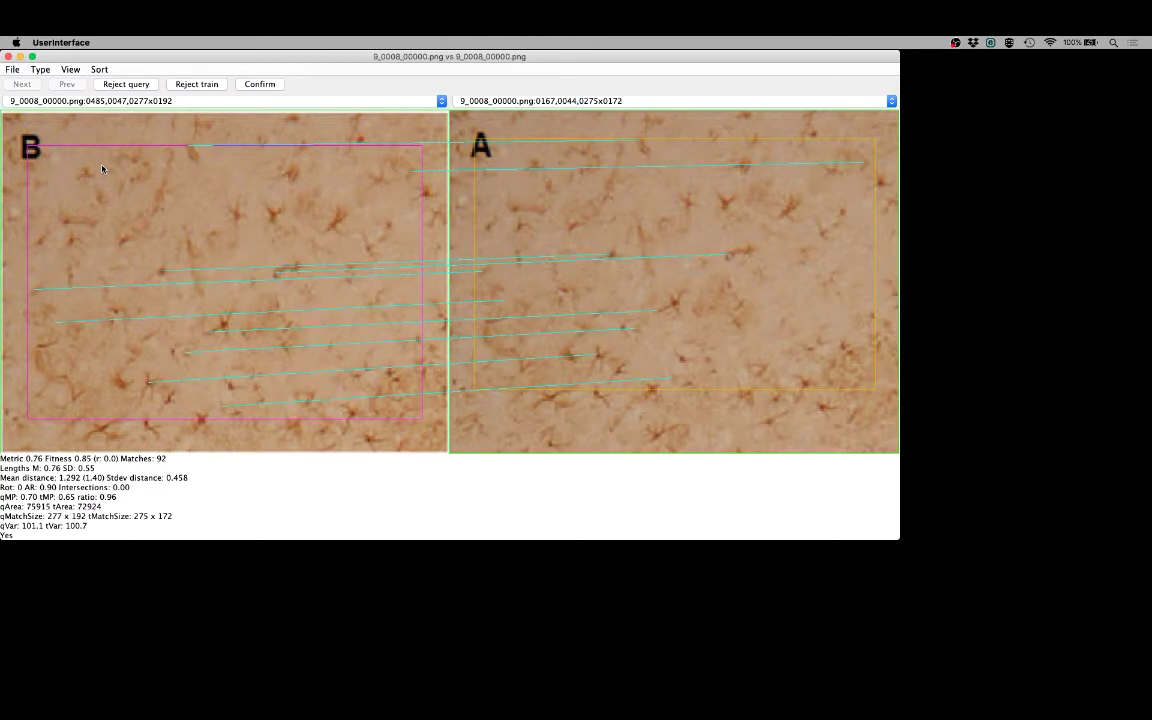
{"action": "left_click", "coordinate": [20, 57]}
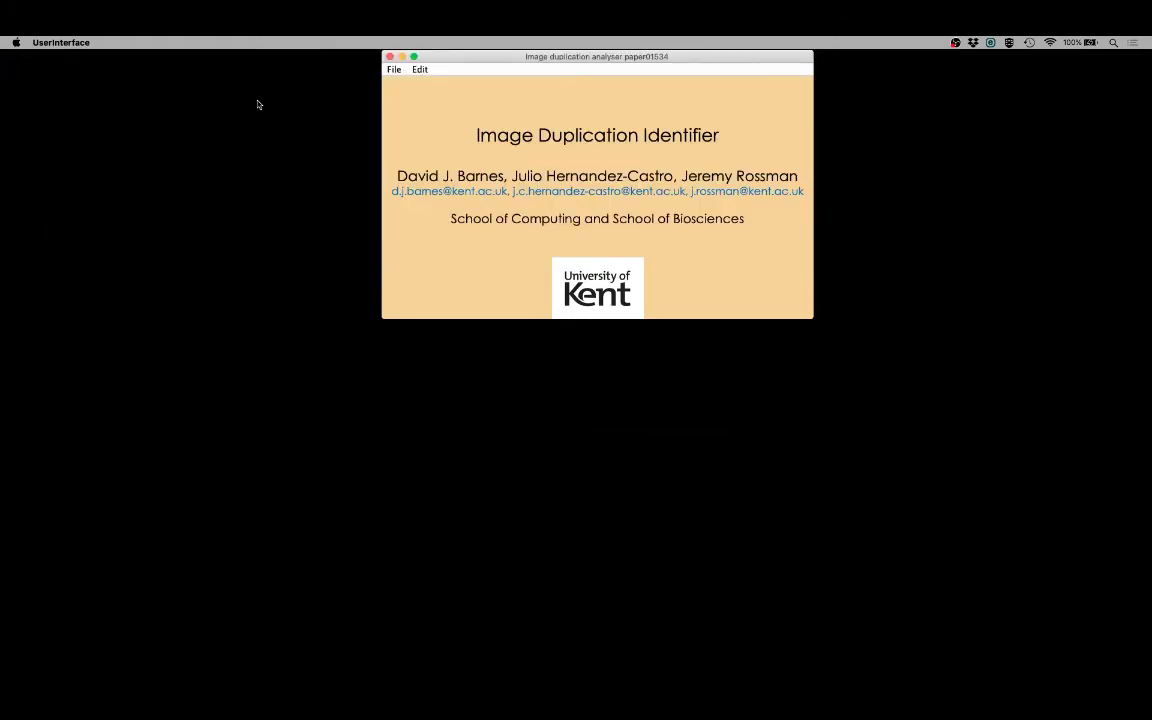
{"action": "left_click", "coordinate": [396, 70]}
{"action": "mouse_move", "coordinate": [424, 84]}
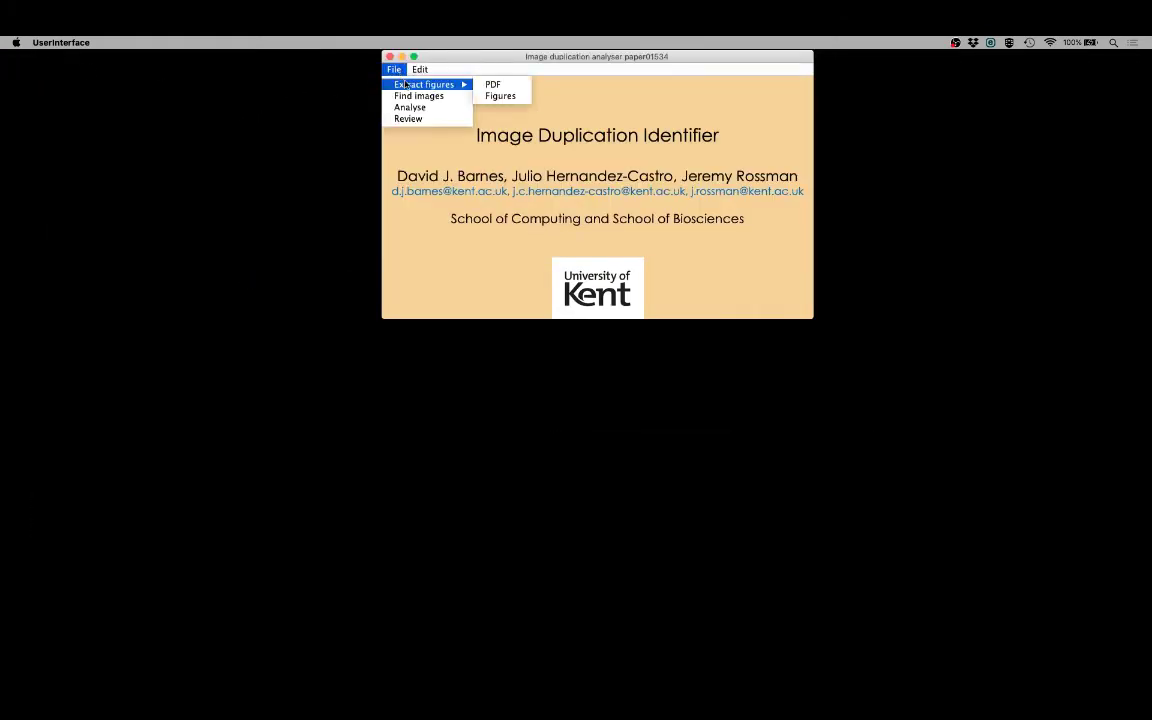
{"action": "left_click", "coordinate": [493, 84]}
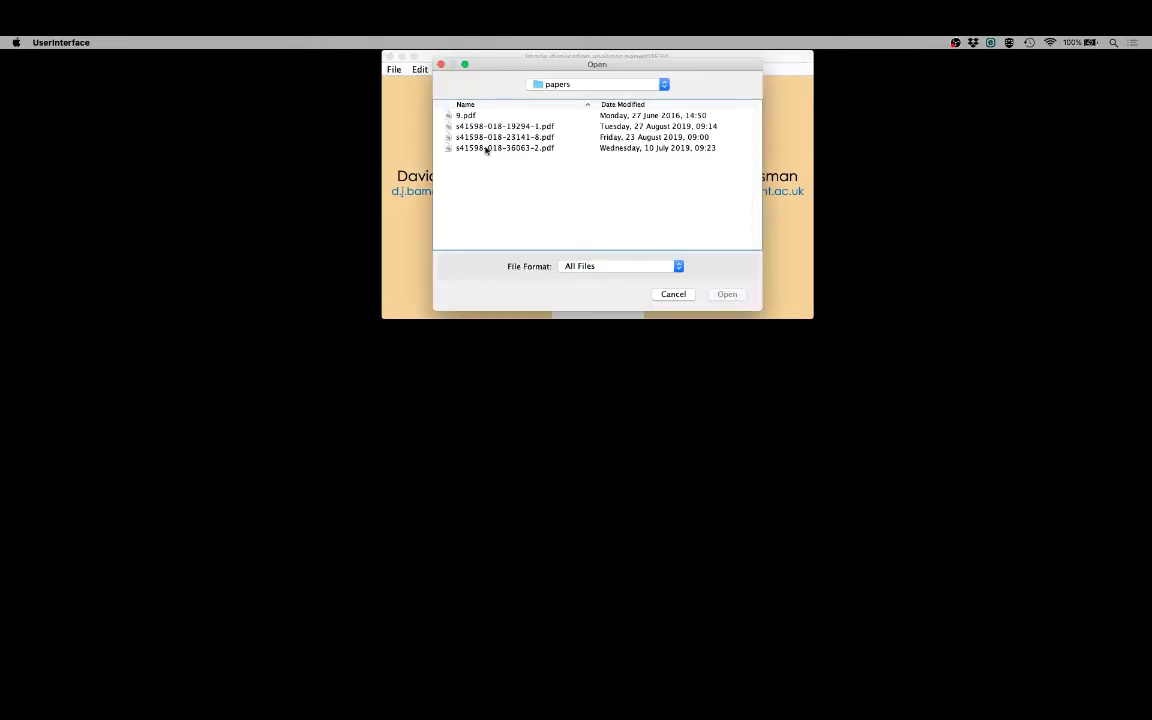
{"action": "double_click", "coordinate": [493, 127]}
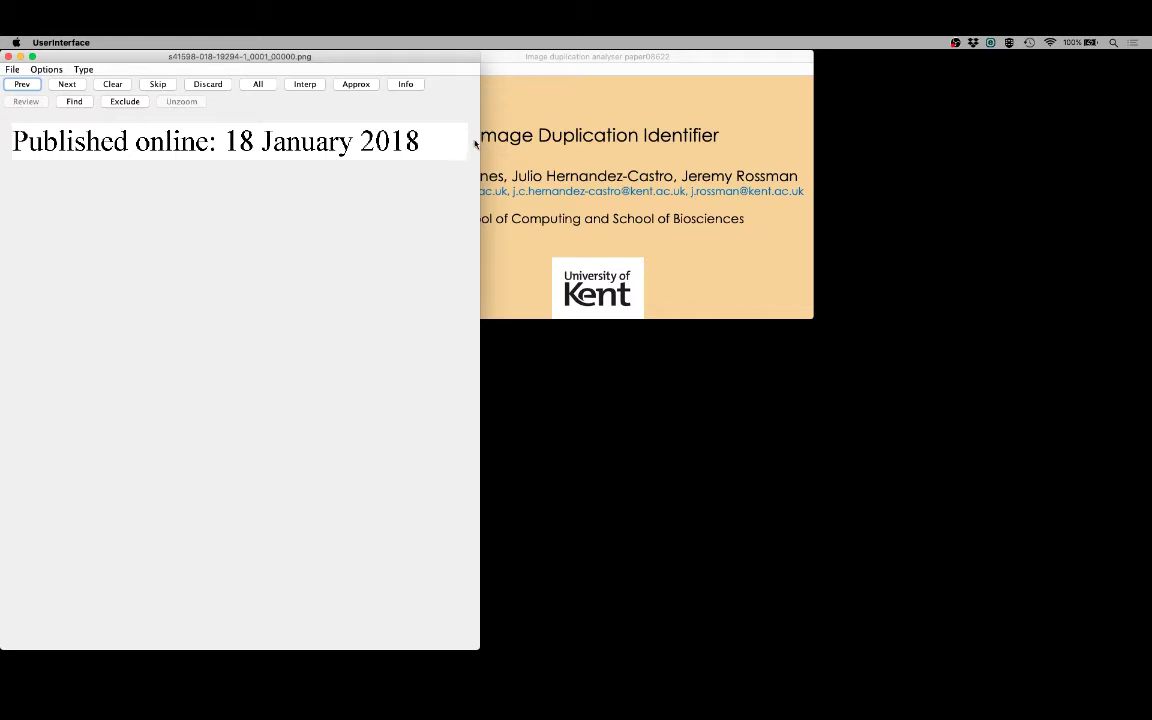
{"action": "left_click", "coordinate": [545, 102]}
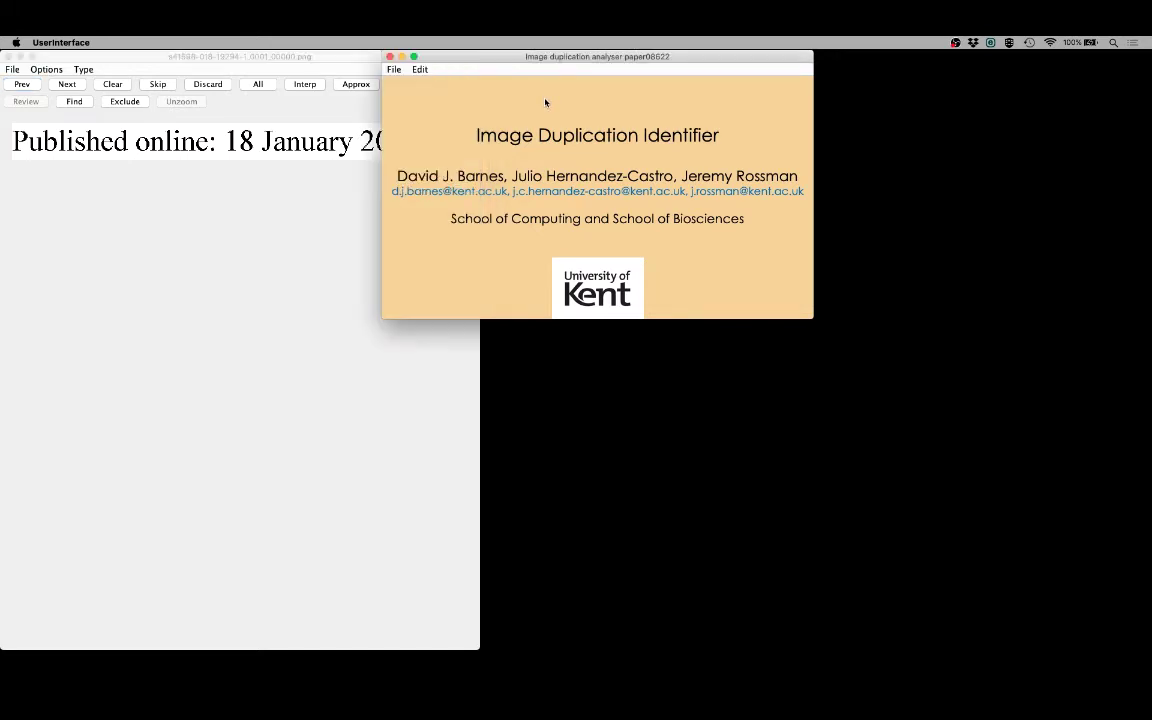
{"action": "left_click", "coordinate": [395, 70]}
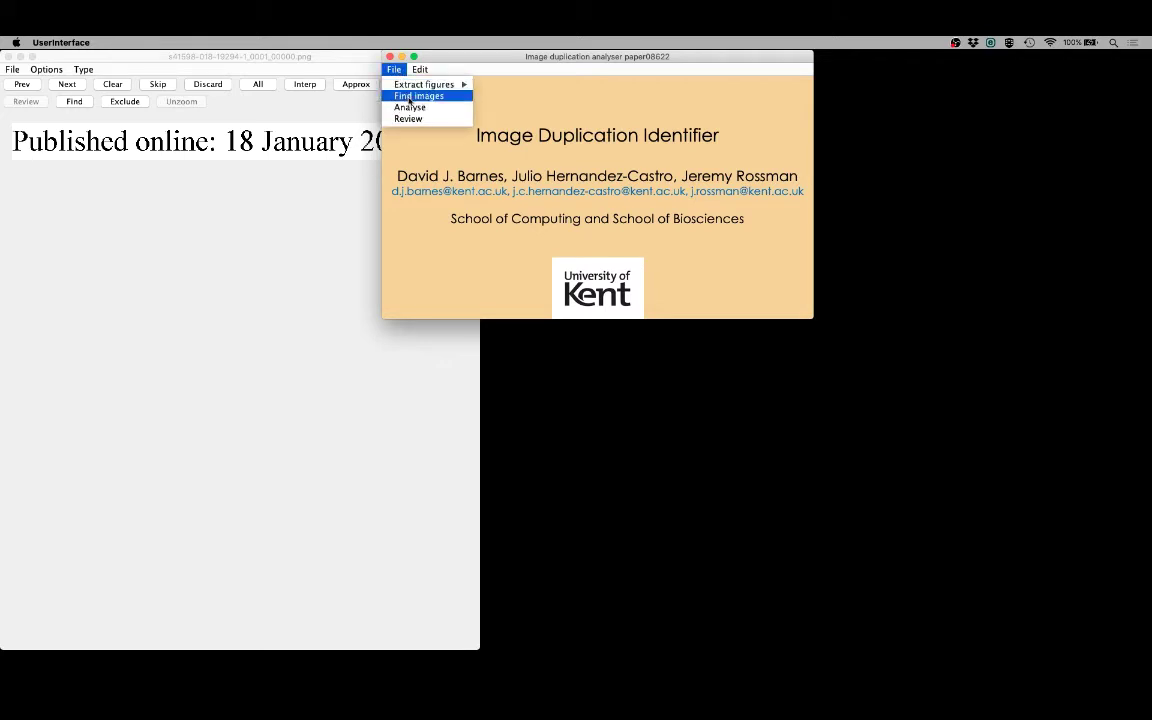
{"action": "left_click", "coordinate": [409, 96]}
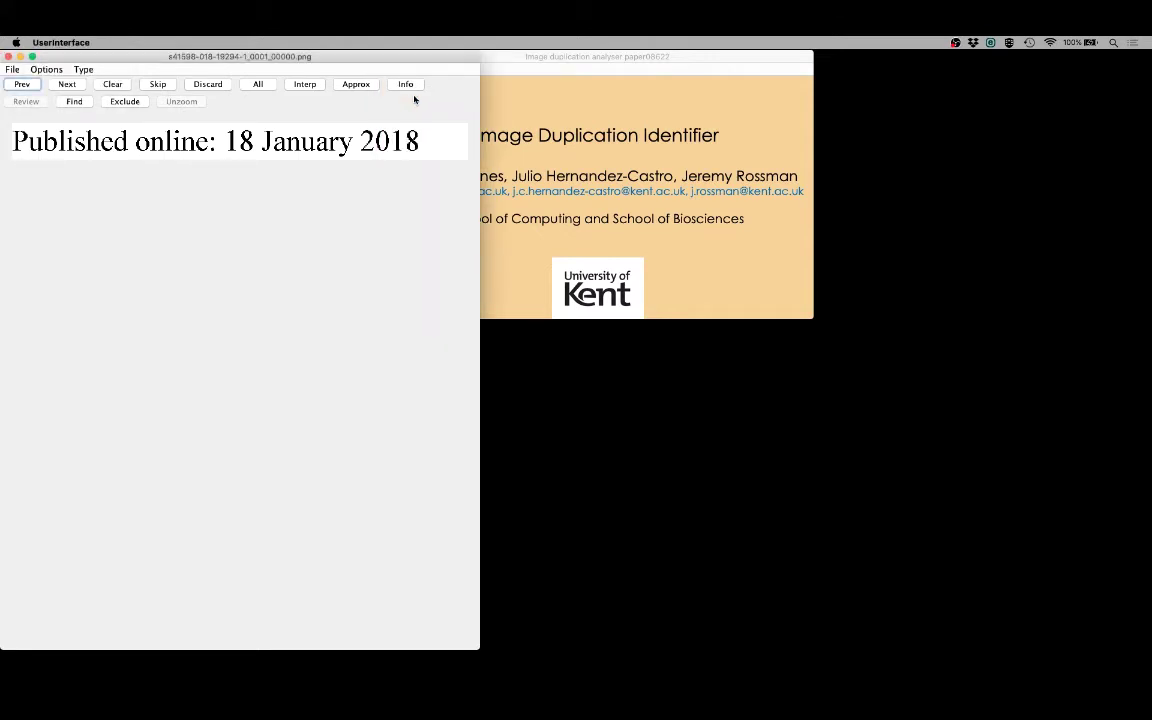
{"action": "left_click", "coordinate": [75, 87]}
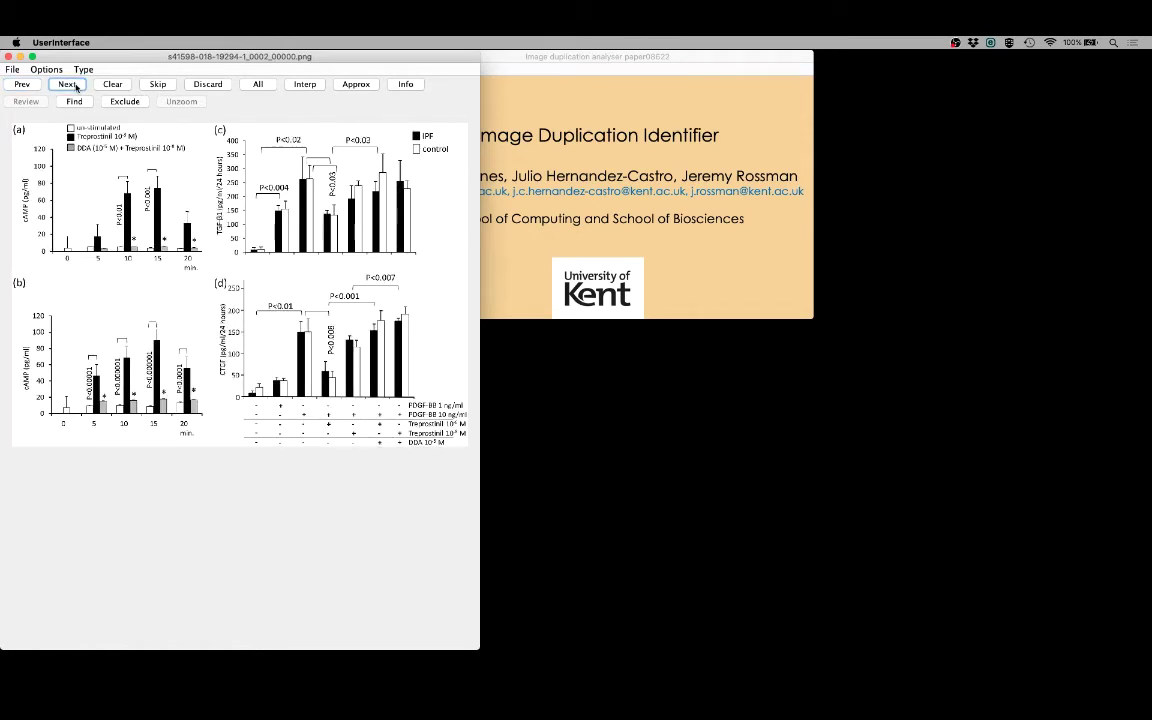
{"action": "left_click", "coordinate": [75, 87]}
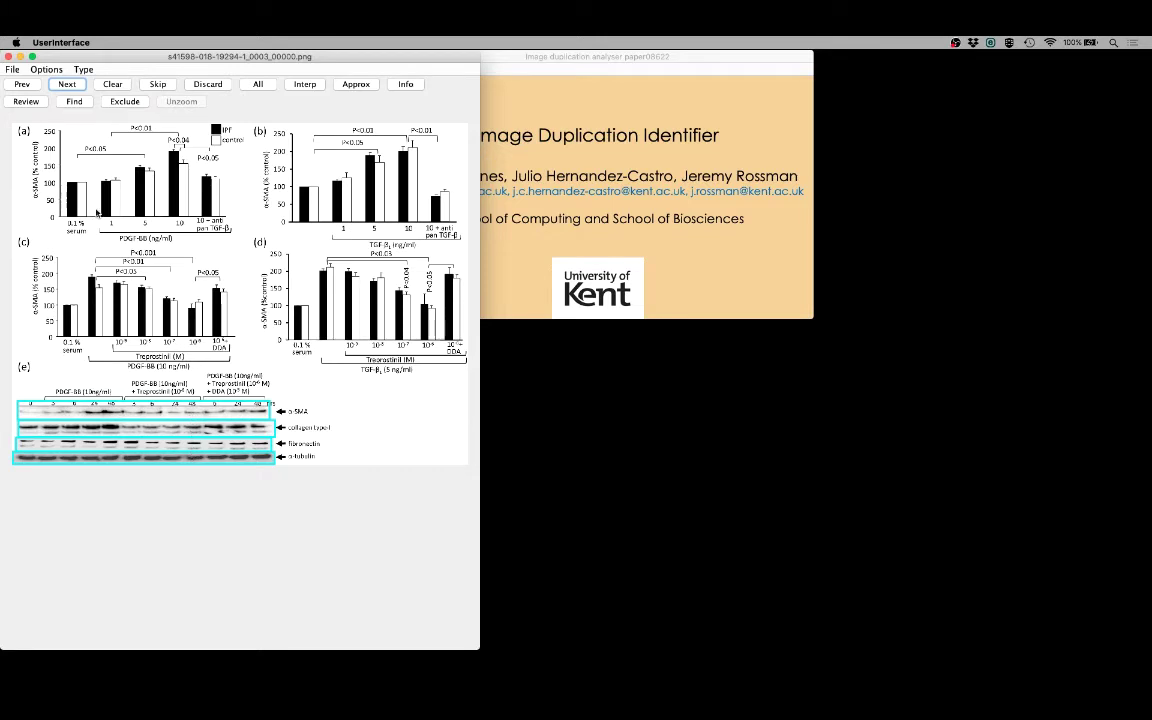
{"action": "left_click", "coordinate": [77, 86]}
{"action": "left_click", "coordinate": [68, 84]}
{"action": "left_click", "coordinate": [77, 86]}
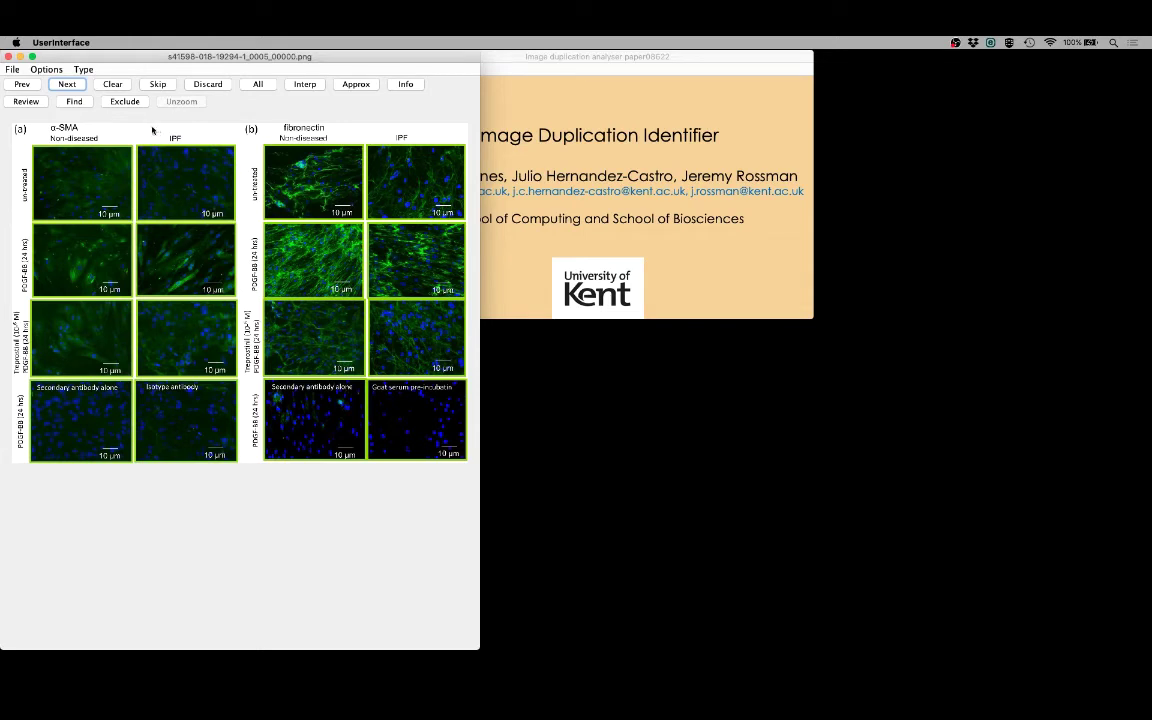
- Switch the marking option to Type and classify the micrograph panels as fluorescence
{"action": "left_click", "coordinate": [48, 70]}
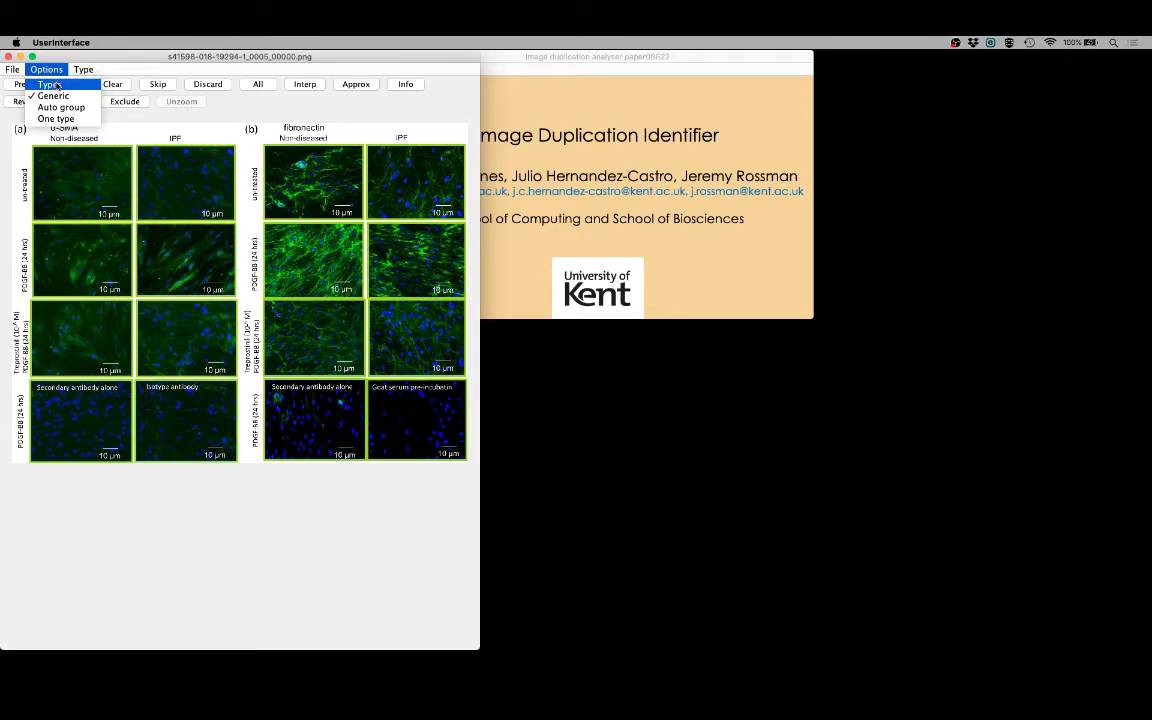
{"action": "left_click", "coordinate": [56, 85]}
{"action": "left_click", "coordinate": [84, 70]}
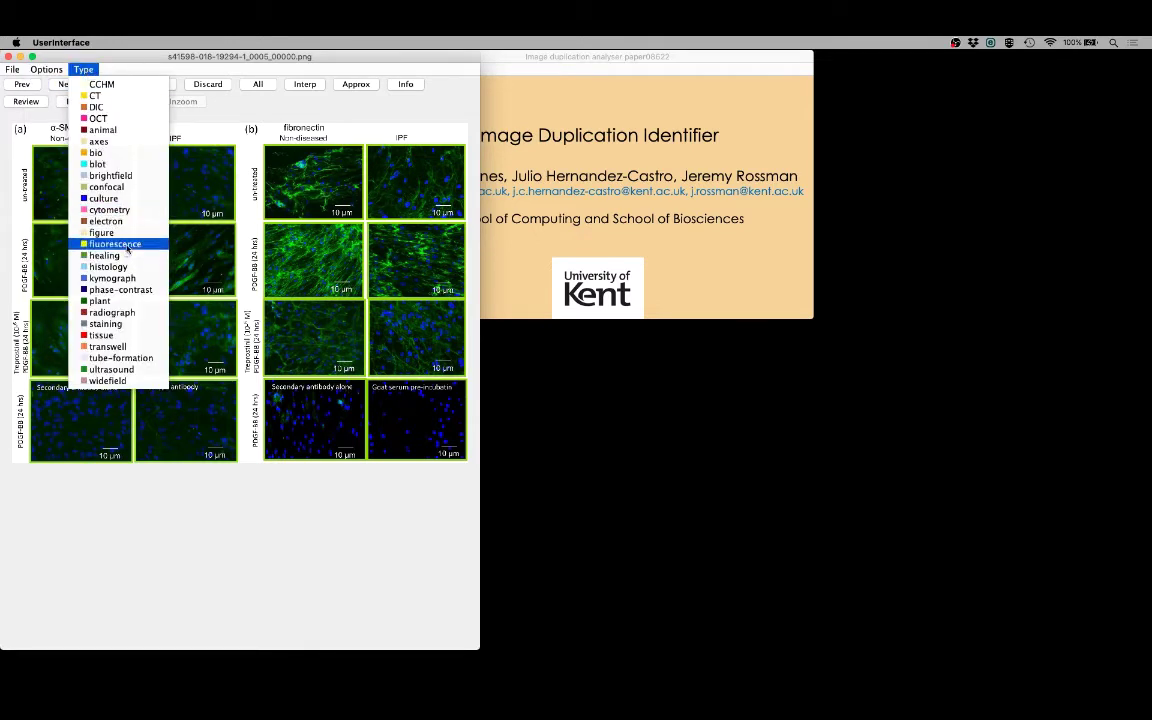
{"action": "left_click", "coordinate": [126, 246]}
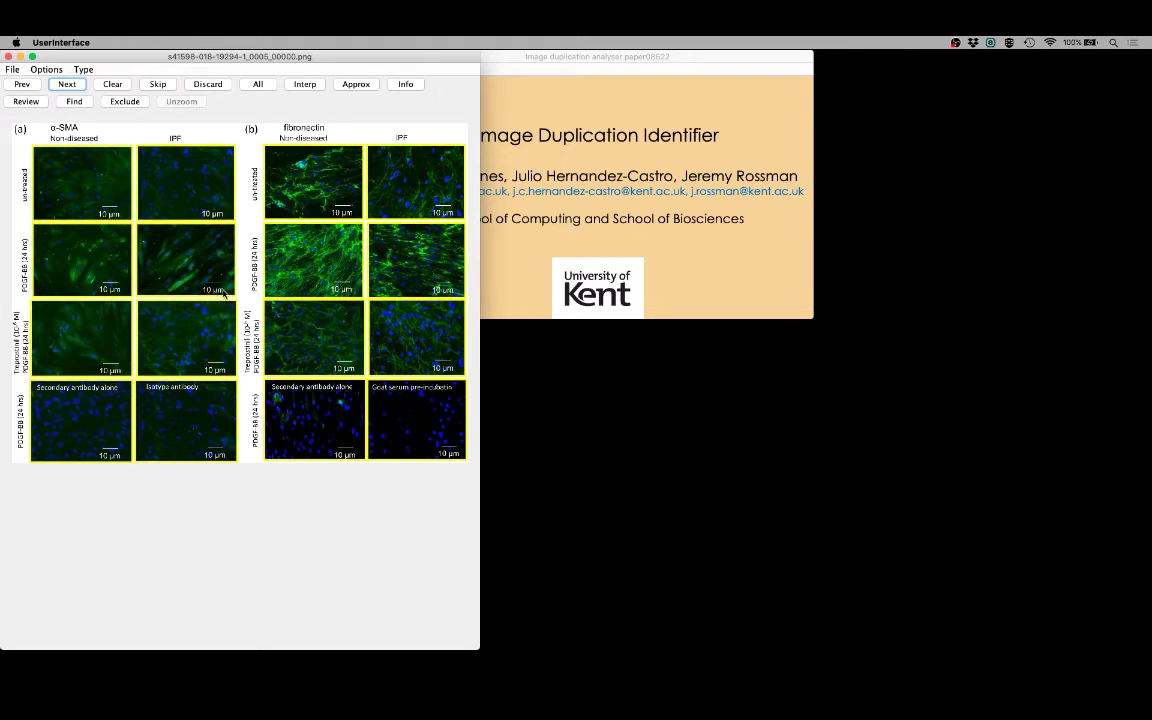
- Automatically exclude the text labels and scale bar captions within the panels of figure 0005
{"action": "right_click", "coordinate": [208, 135]}
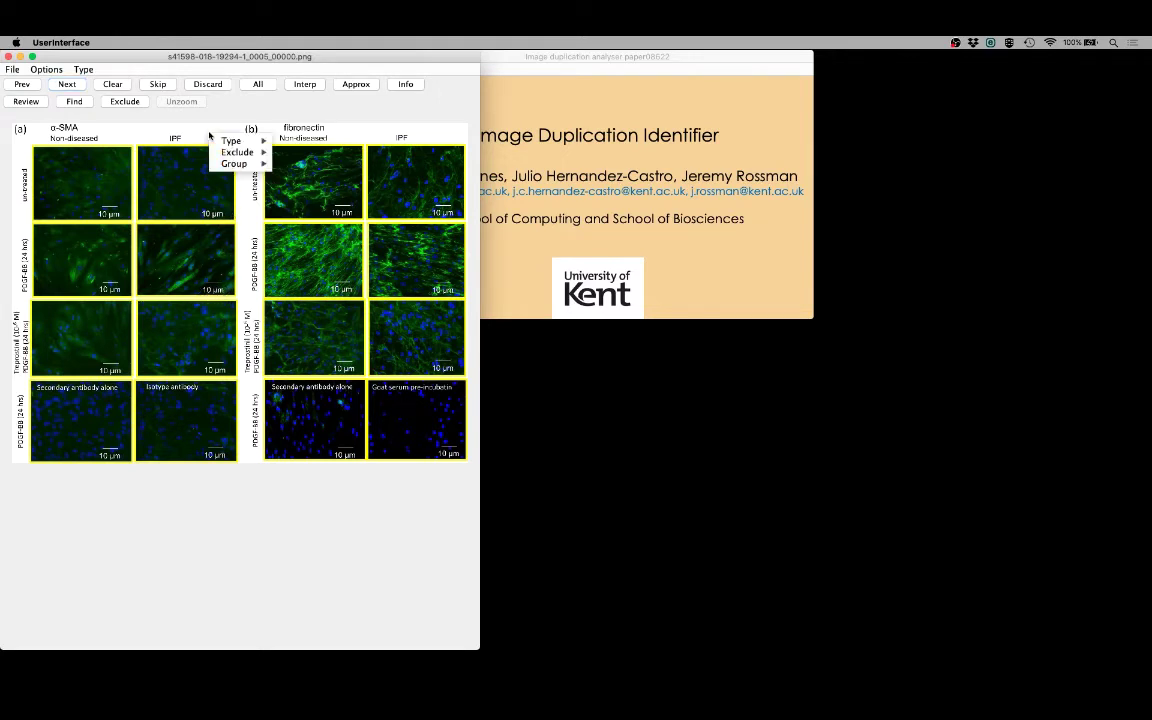
{"action": "mouse_move", "coordinate": [238, 152]}
{"action": "left_click", "coordinate": [292, 175]}
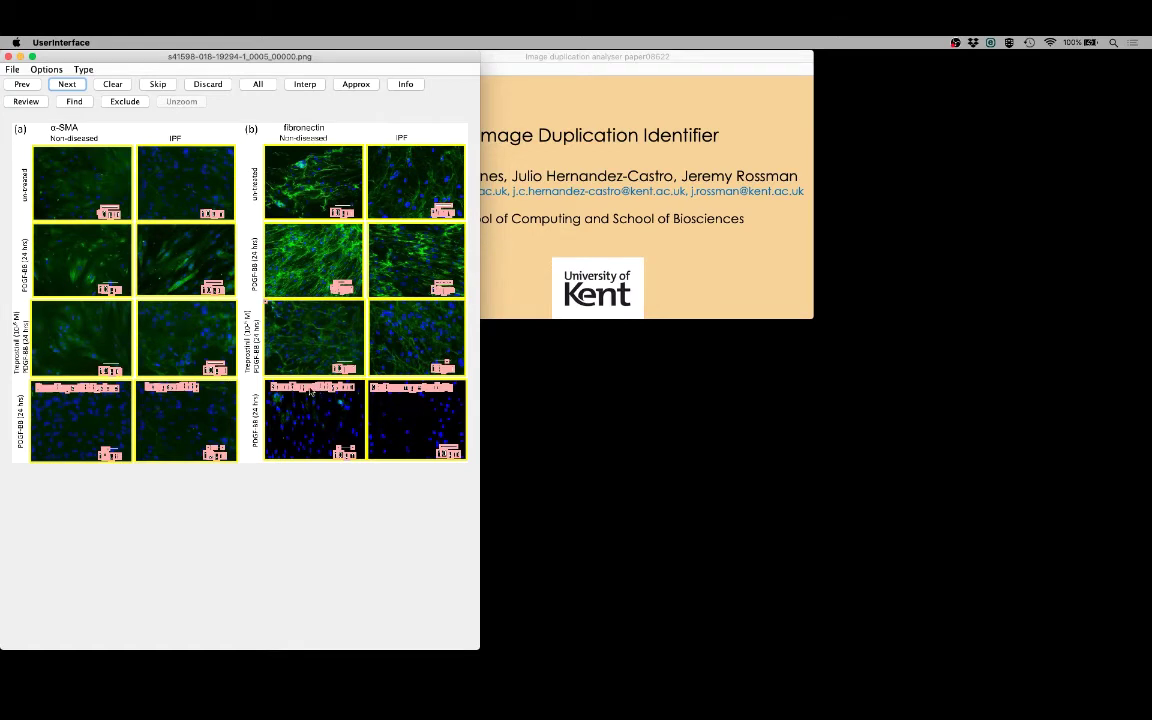
- Check the panels marked on the following figures, return to figure 0005, and save the marked images
{"action": "left_click", "coordinate": [70, 86]}
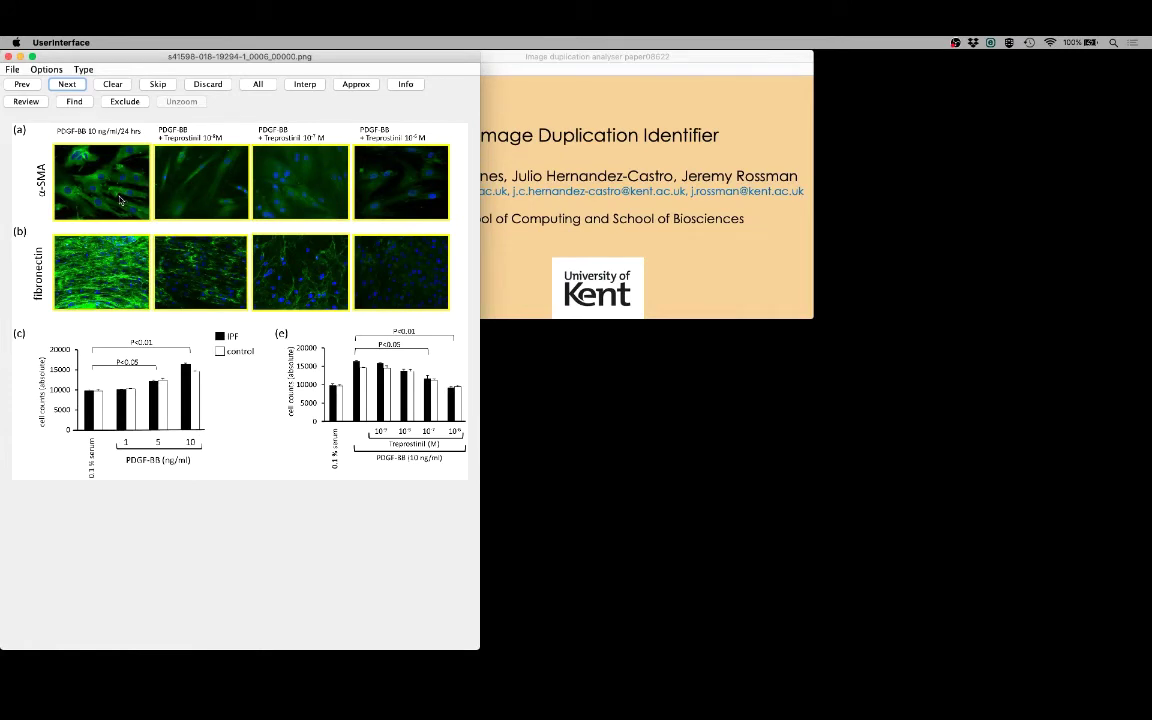
{"action": "left_click", "coordinate": [72, 85]}
{"action": "left_click", "coordinate": [24, 84]}
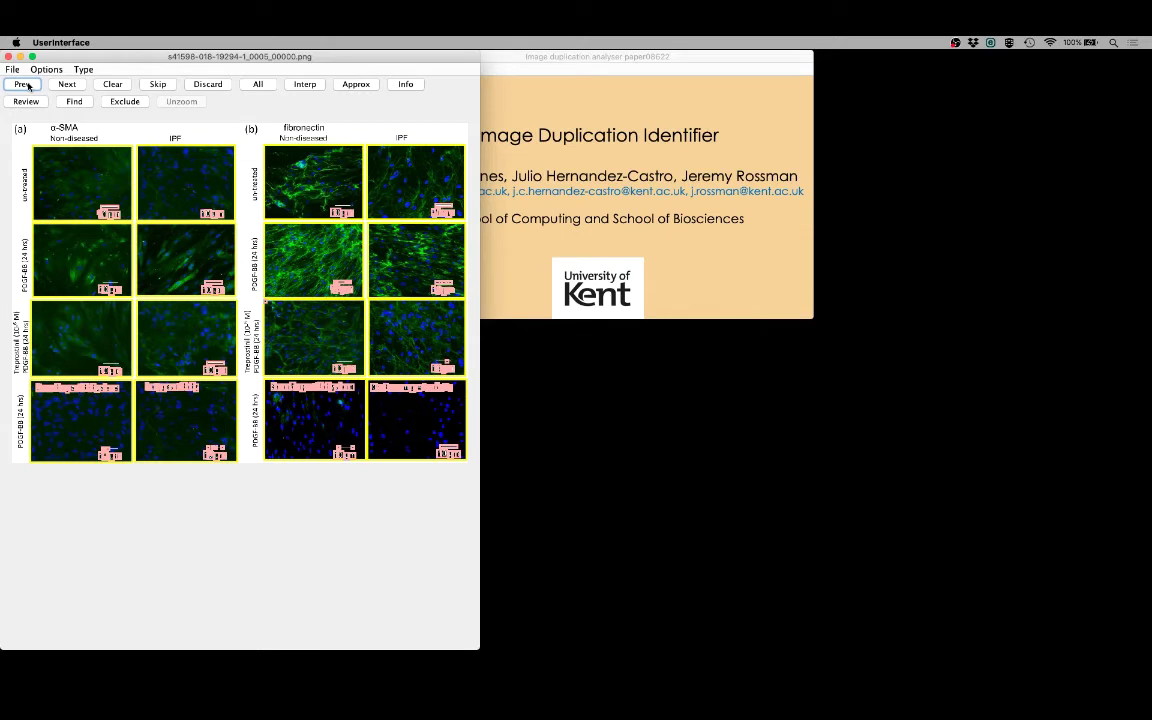
{"action": "left_click", "coordinate": [11, 69]}
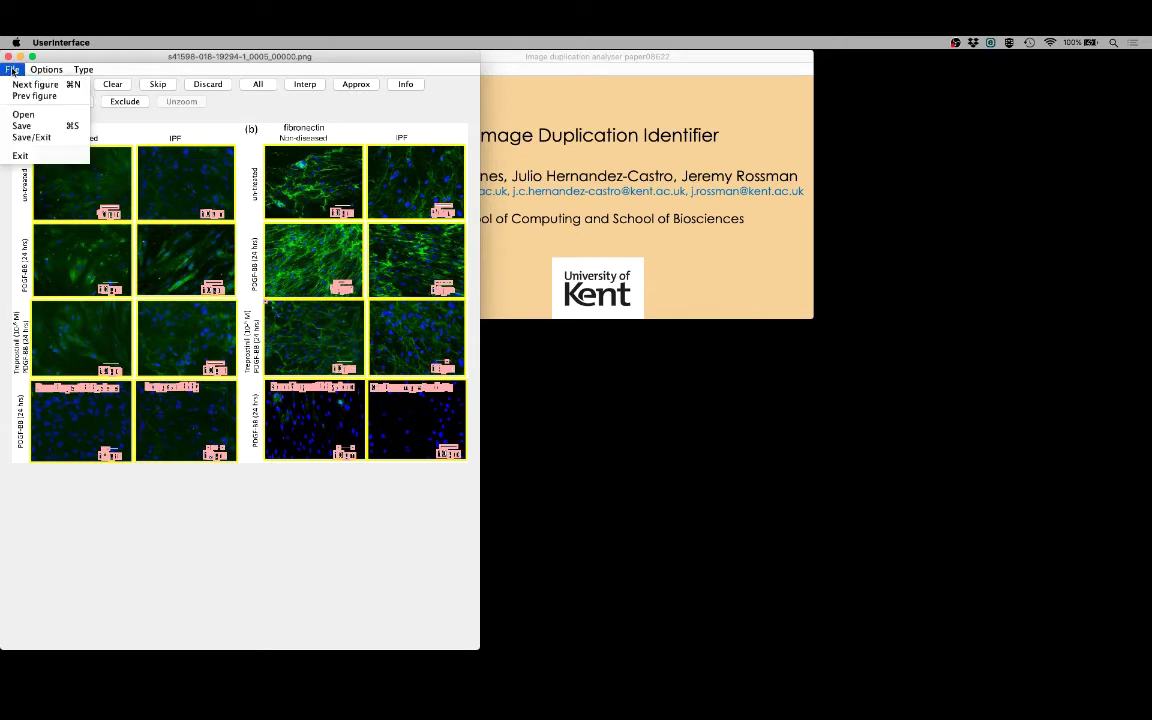
{"action": "left_click", "coordinate": [22, 126]}
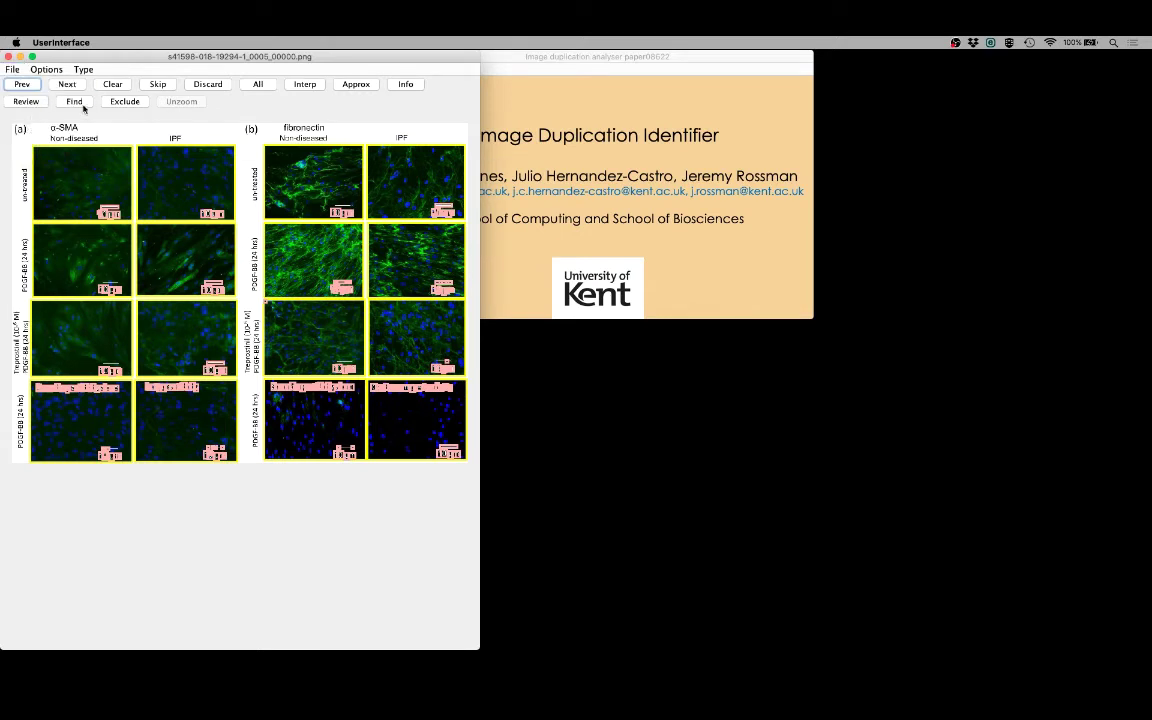
- Run the duplication analysis on the marked images and dismiss the completion message
{"action": "left_click", "coordinate": [511, 103]}
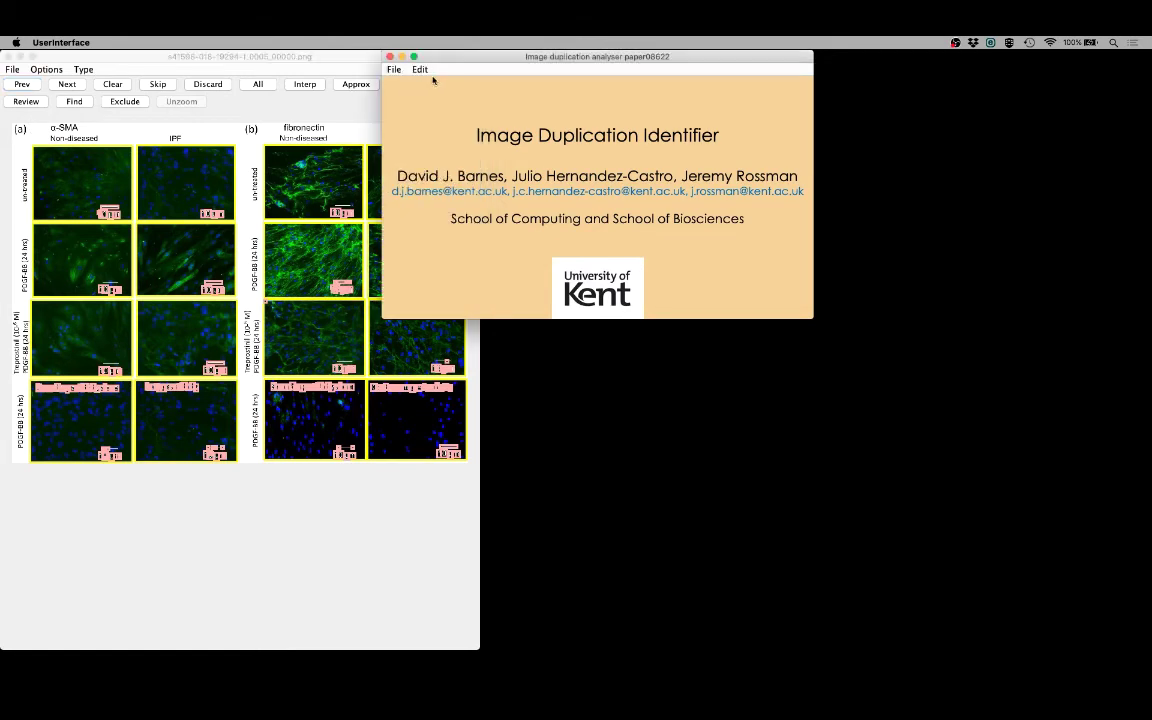
{"action": "left_click", "coordinate": [394, 70]}
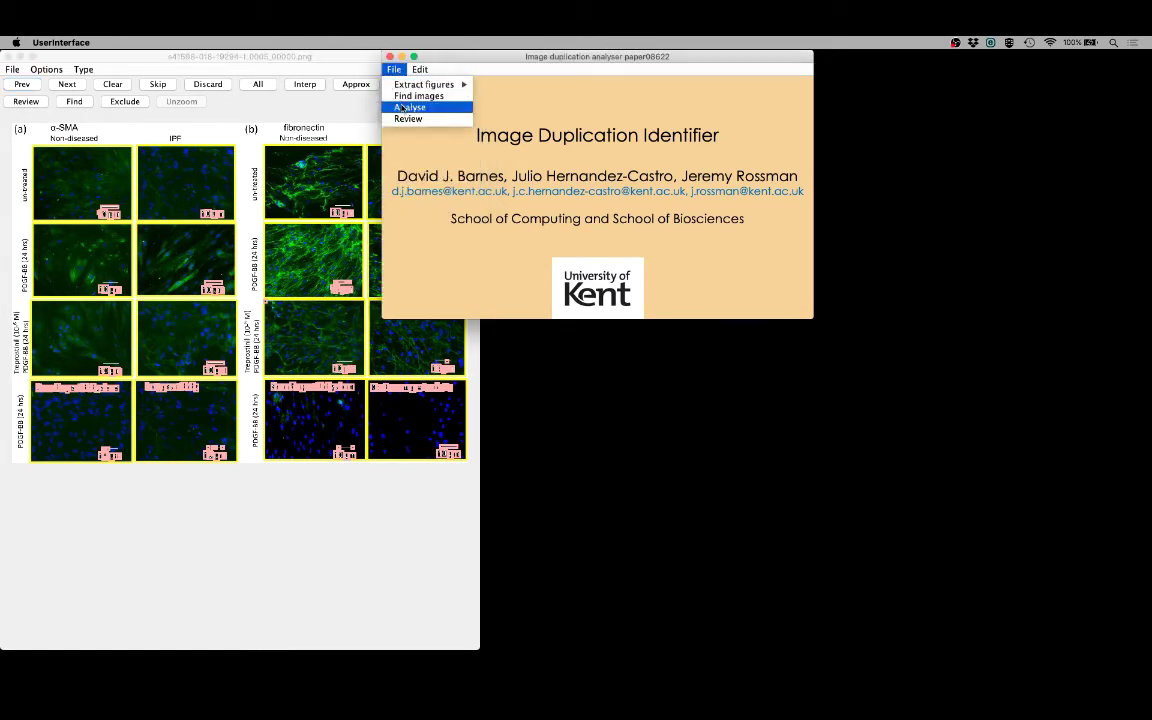
{"action": "left_click", "coordinate": [400, 107]}
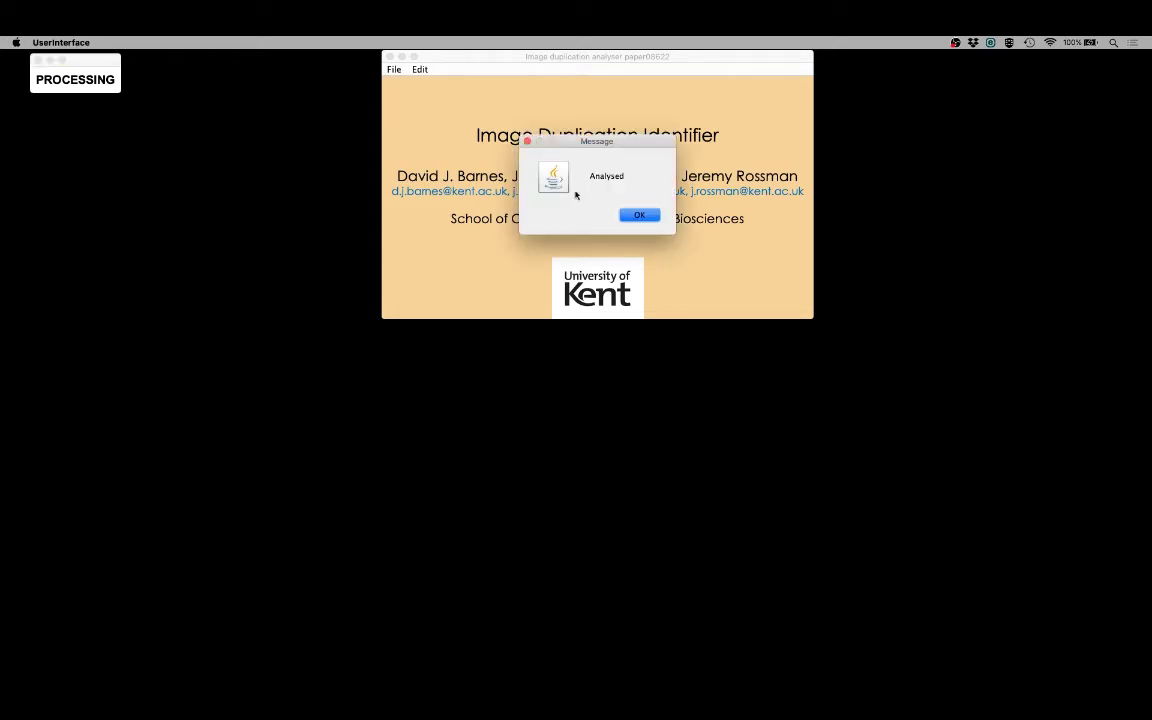
{"action": "left_click", "coordinate": [641, 216]}
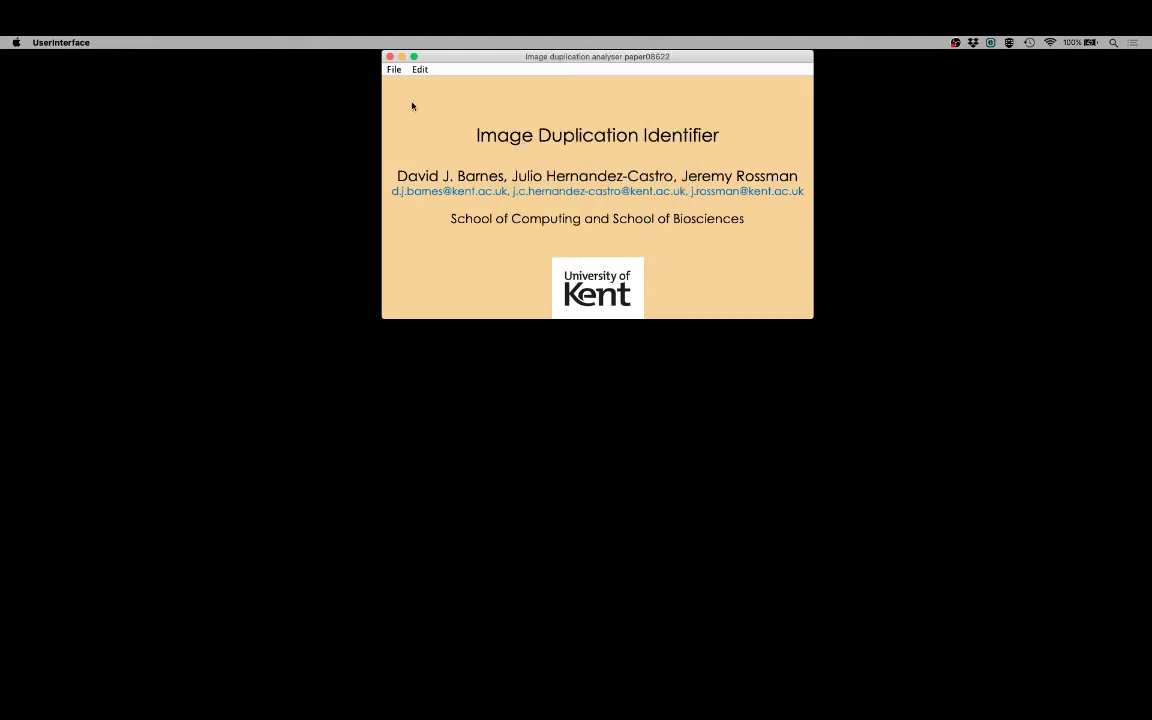
- Open the match review and examine the fibronectin blot match in figure 0003 in zoom view
{"action": "left_click", "coordinate": [394, 69]}
{"action": "left_click", "coordinate": [399, 119]}
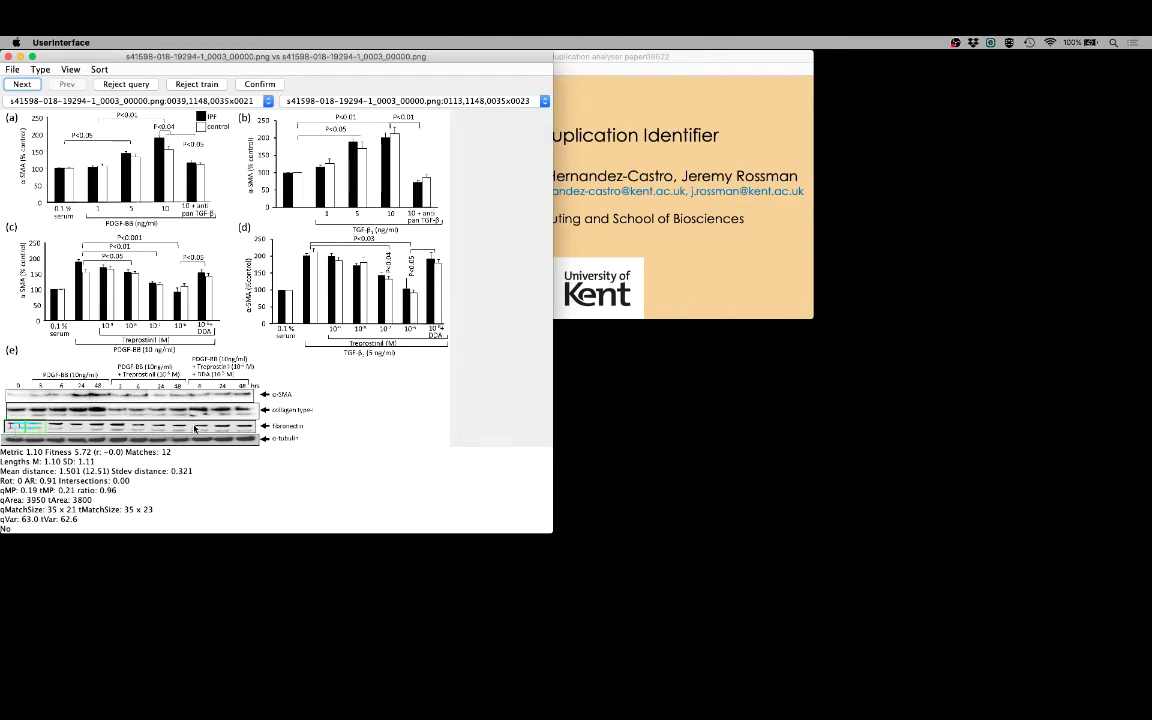
{"action": "left_click", "coordinate": [71, 70]}
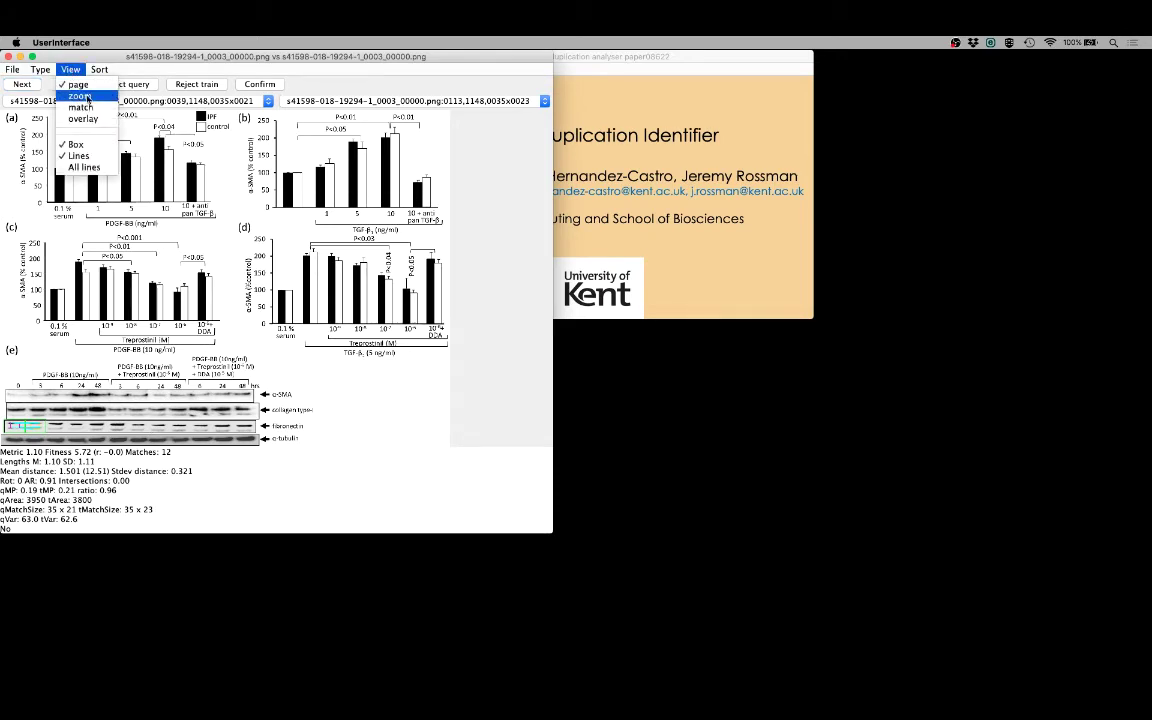
{"action": "left_click", "coordinate": [87, 97]}
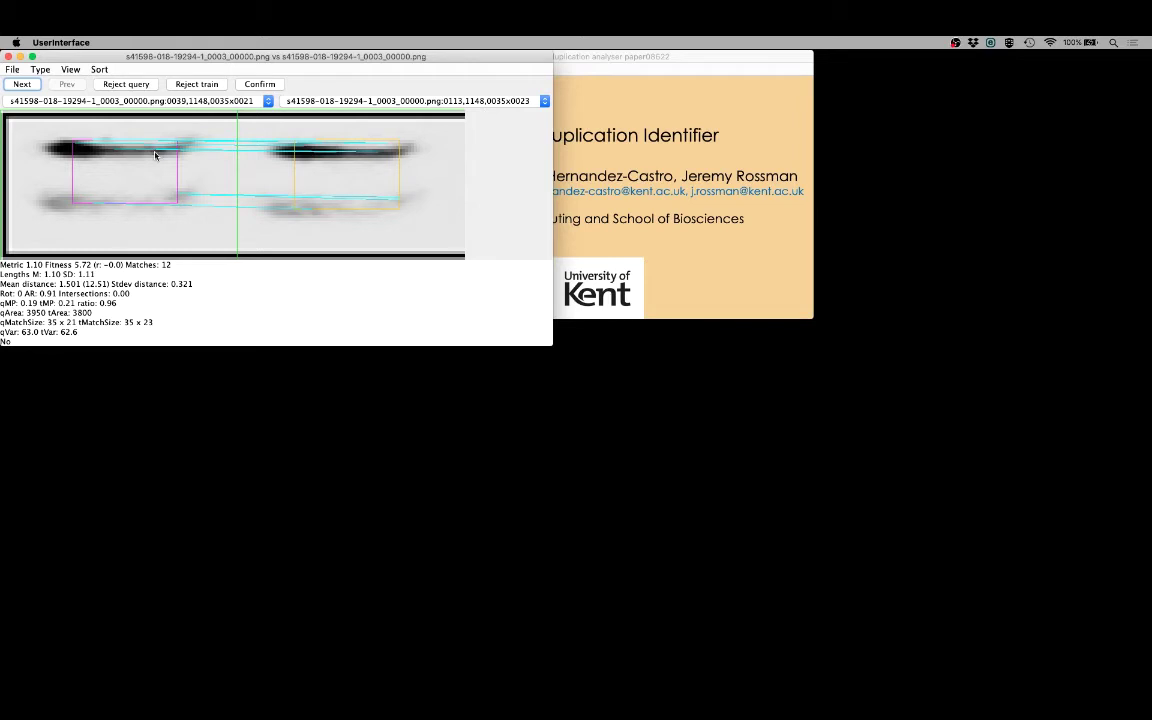
- Display the fluorescence matches in page view and go to the next match between figures 0005 and 0006
{"action": "left_click", "coordinate": [40, 70]}
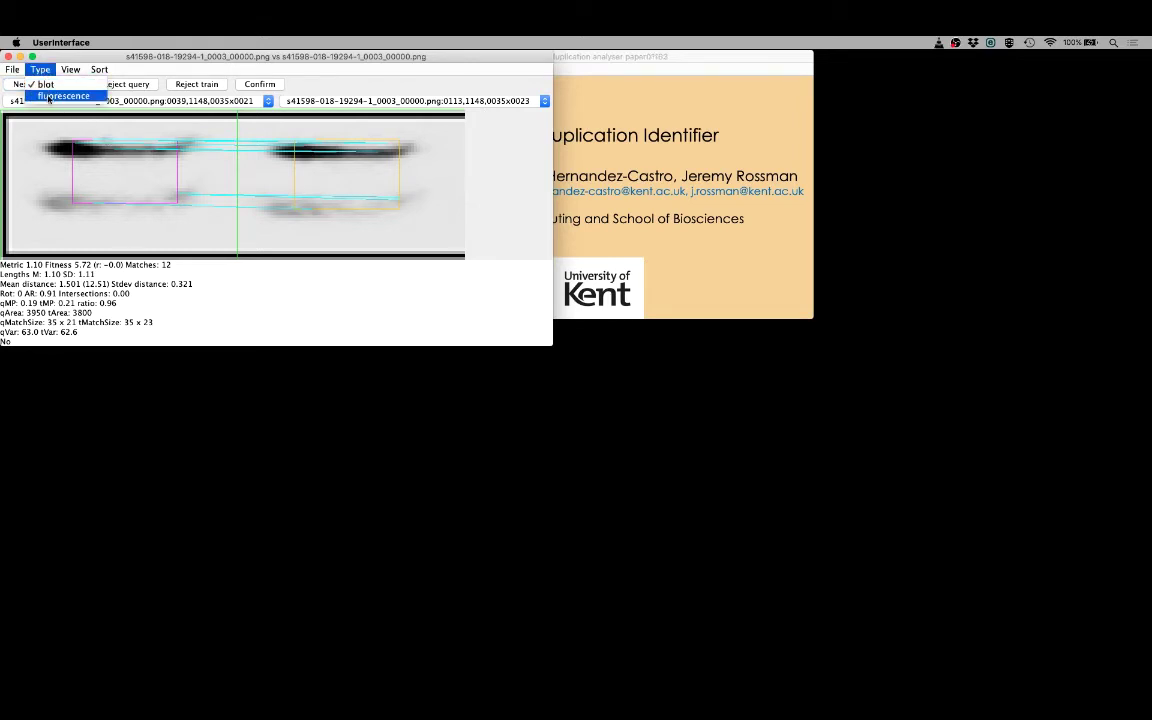
{"action": "left_click", "coordinate": [48, 97]}
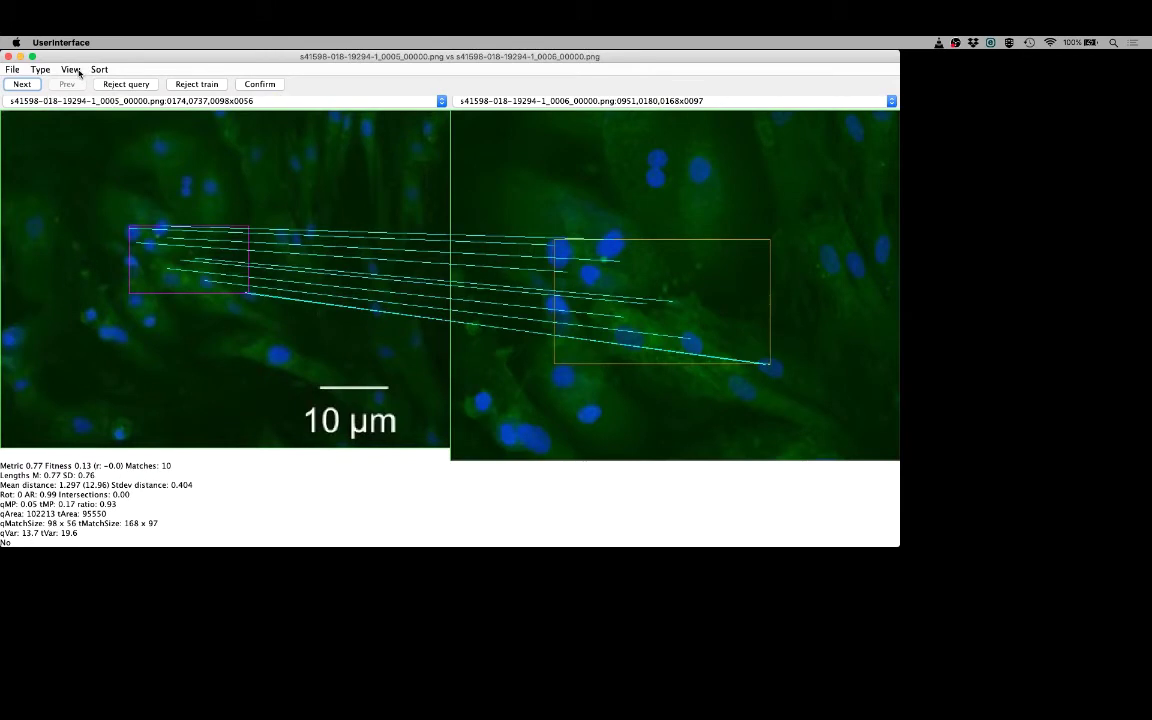
{"action": "left_click", "coordinate": [75, 71]}
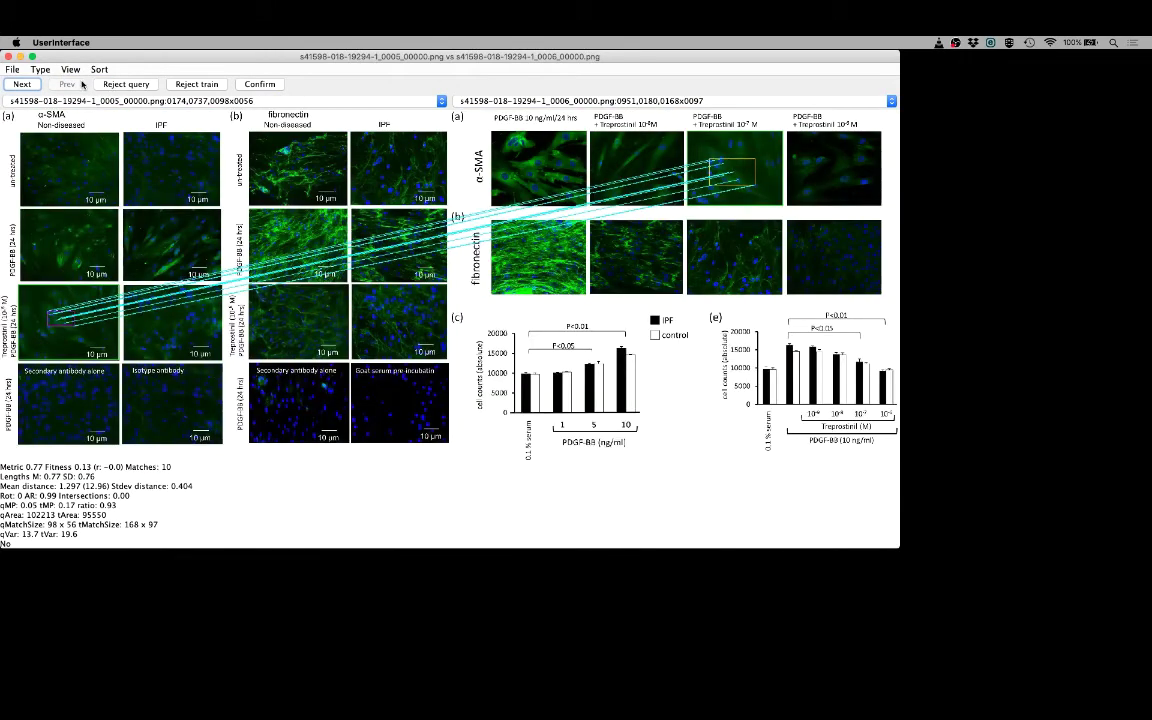
{"action": "left_click", "coordinate": [22, 84]}
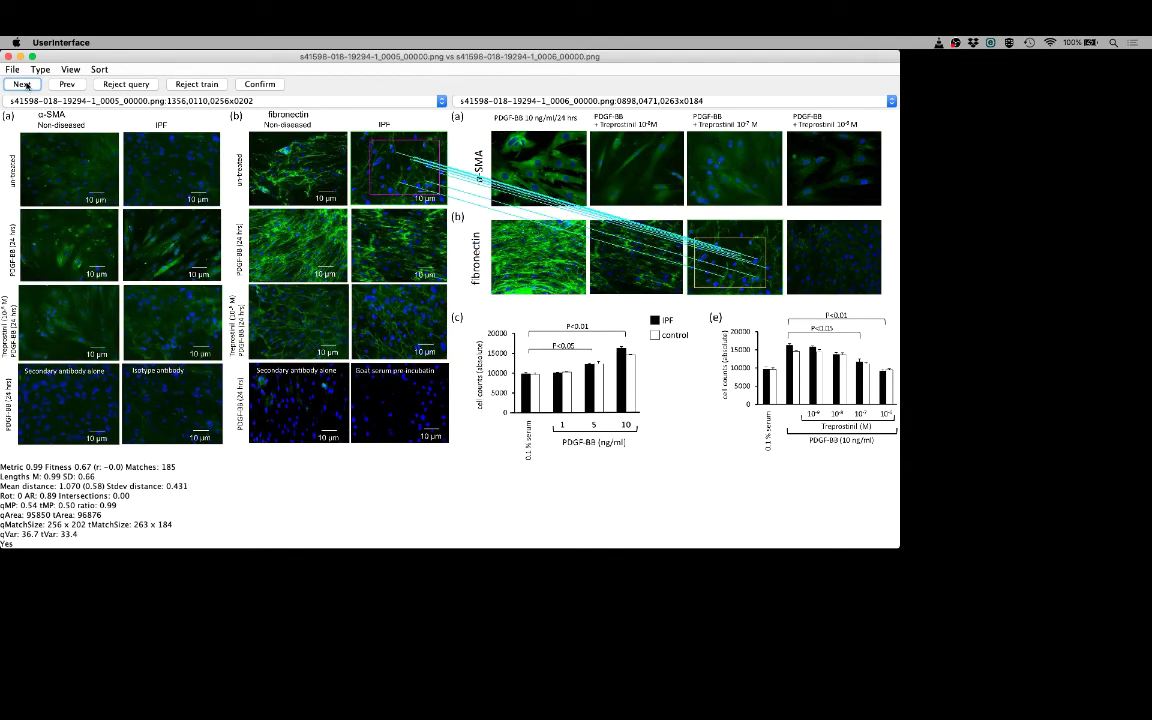
- Advance to the last match between figures 0005 and 0006, examine it in zoom view, and return to page view
{"action": "left_click", "coordinate": [22, 84]}
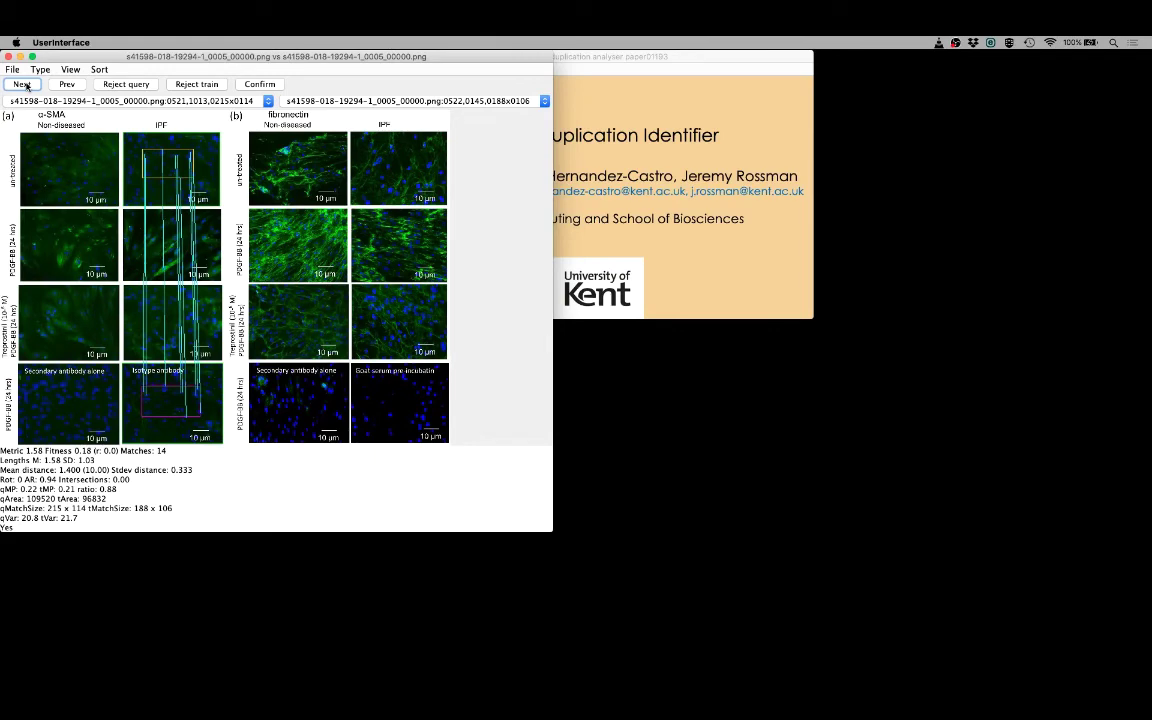
{"action": "left_click", "coordinate": [22, 84]}
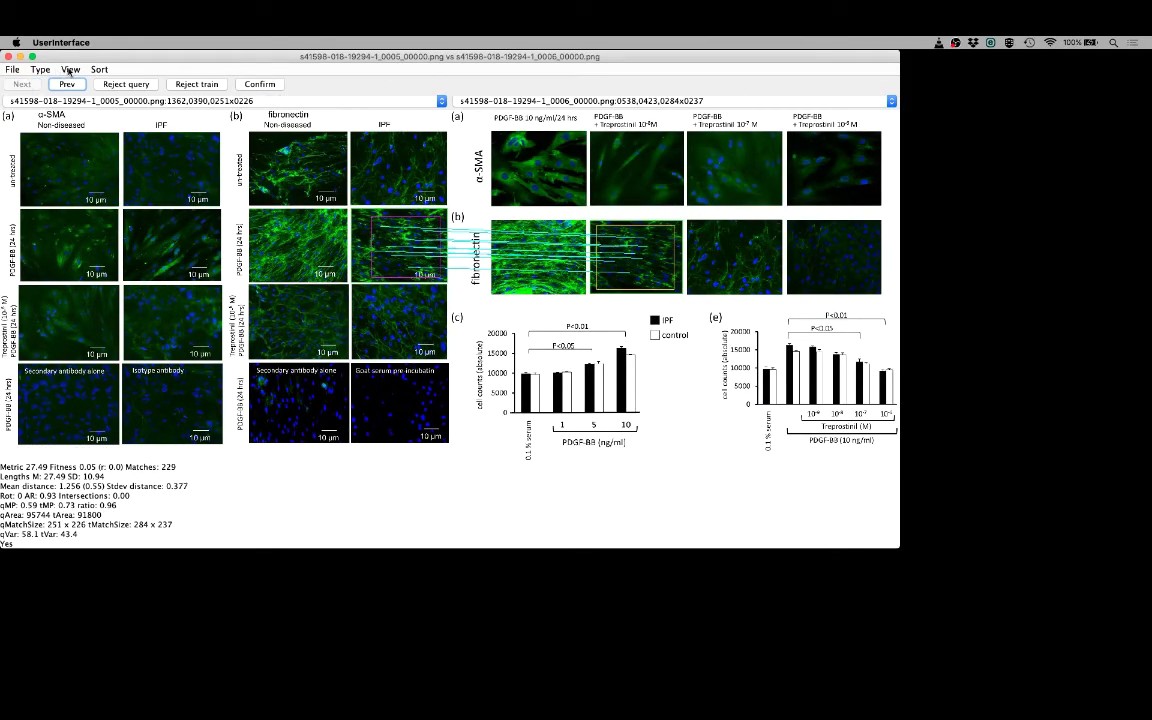
{"action": "left_click", "coordinate": [40, 69]}
{"action": "left_click", "coordinate": [80, 96]}
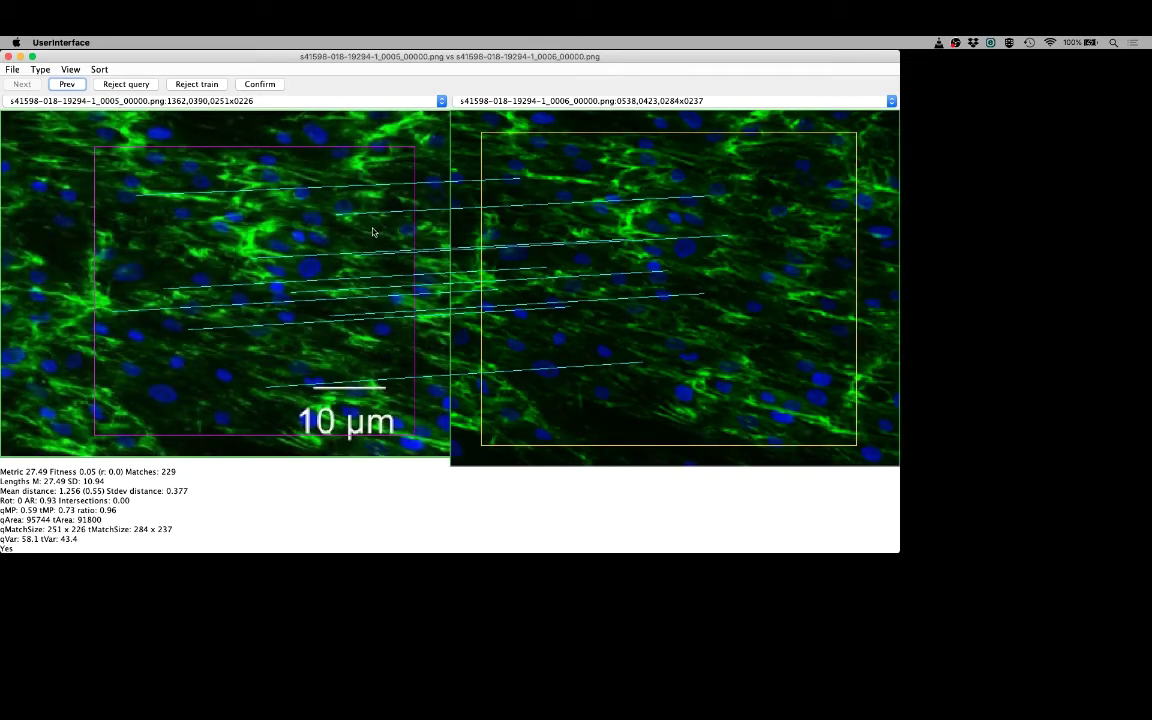
{"action": "left_click", "coordinate": [70, 69]}
{"action": "left_click", "coordinate": [84, 90]}
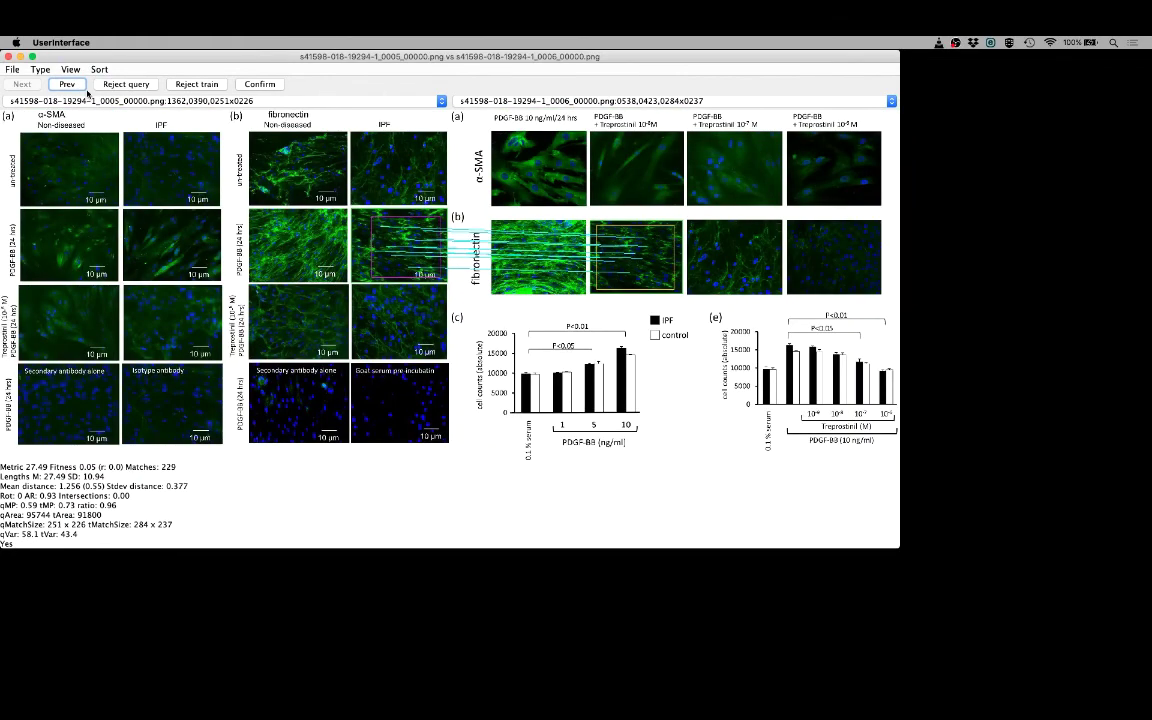
- Go back through the matches to the first one and minimise the match review
{"action": "left_click", "coordinate": [68, 85]}
{"action": "left_click", "coordinate": [72, 86]}
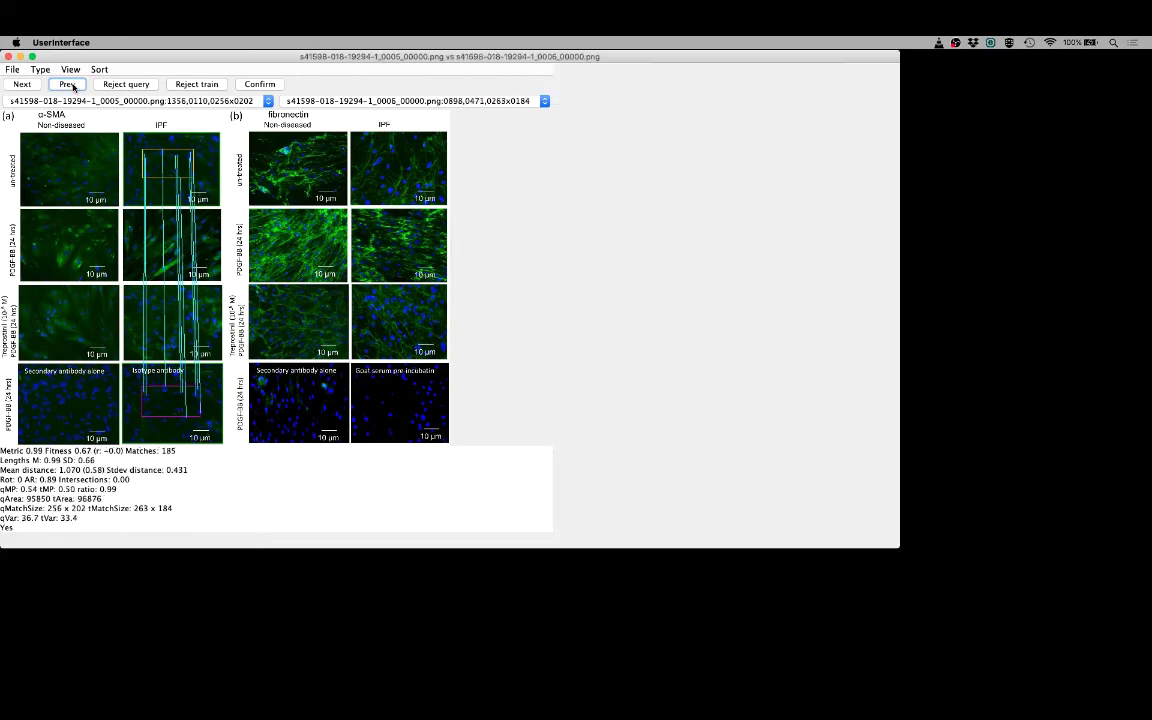
{"action": "left_click", "coordinate": [73, 87]}
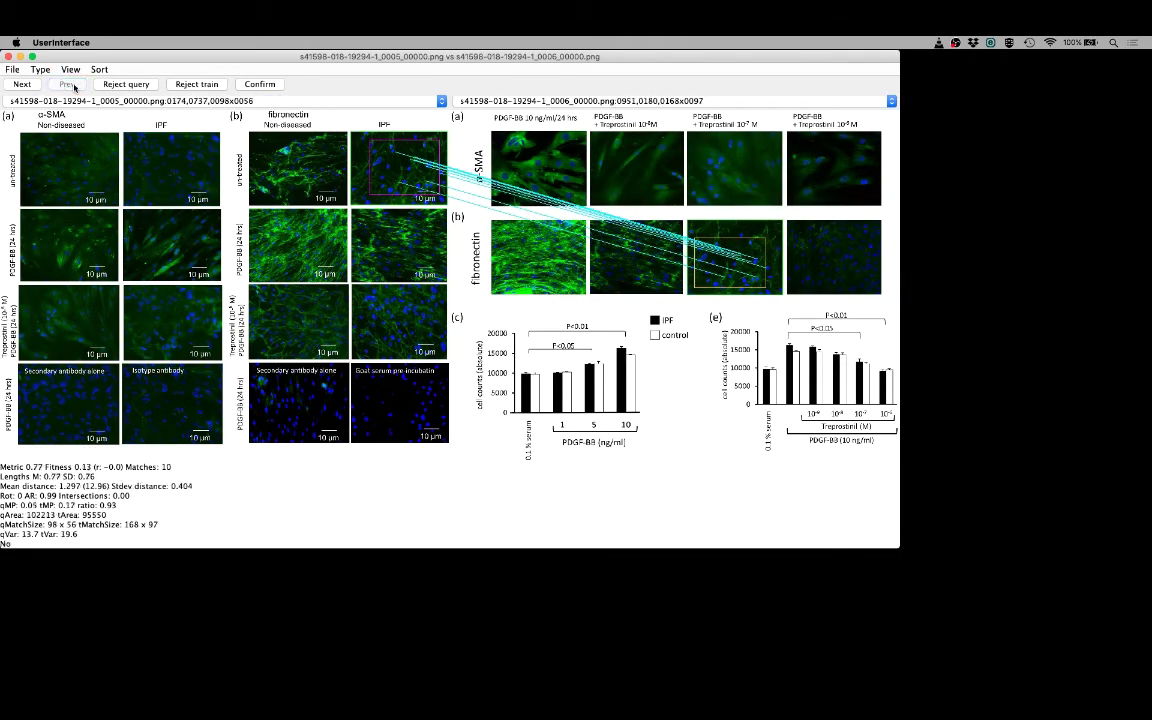
{"action": "left_click", "coordinate": [20, 56]}
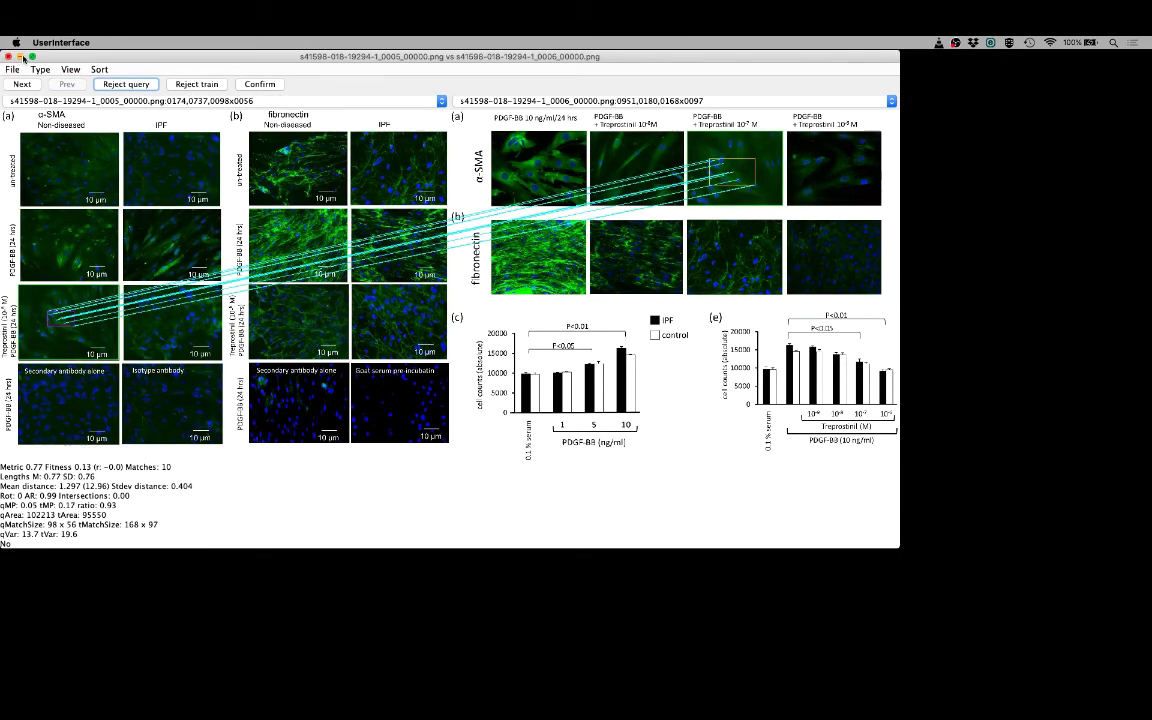
{"action": "left_click", "coordinate": [395, 70]}
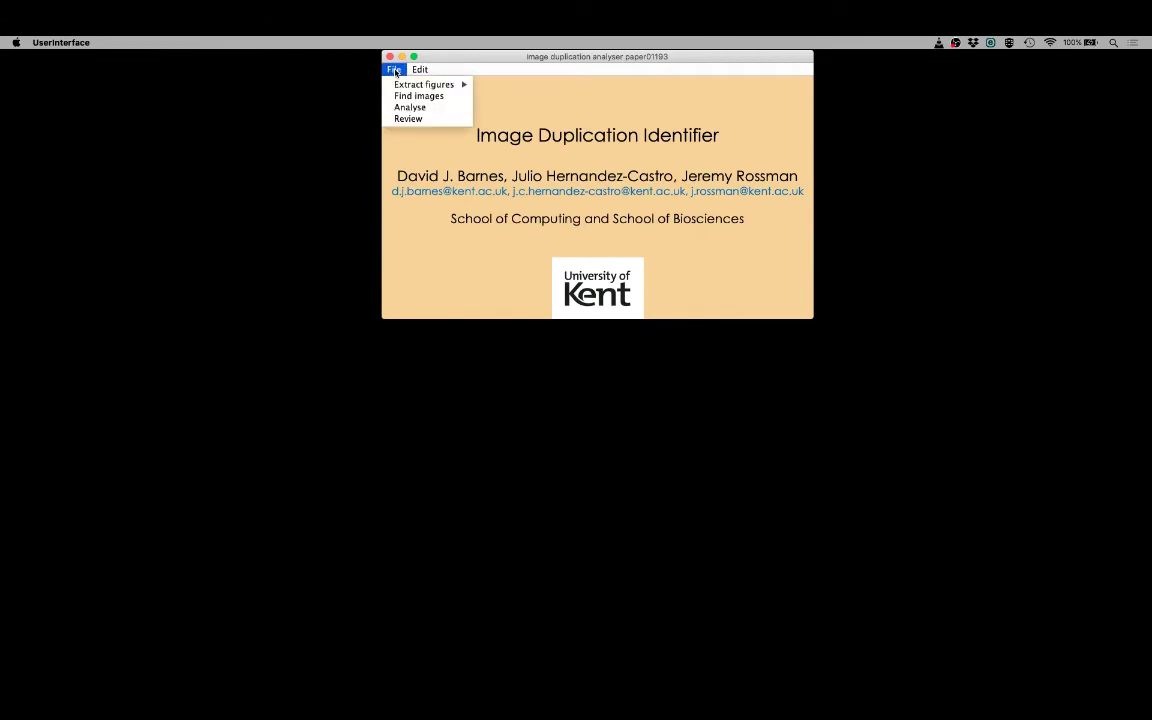
{"action": "mouse_move", "coordinate": [440, 84]}
{"action": "left_click", "coordinate": [492, 83]}
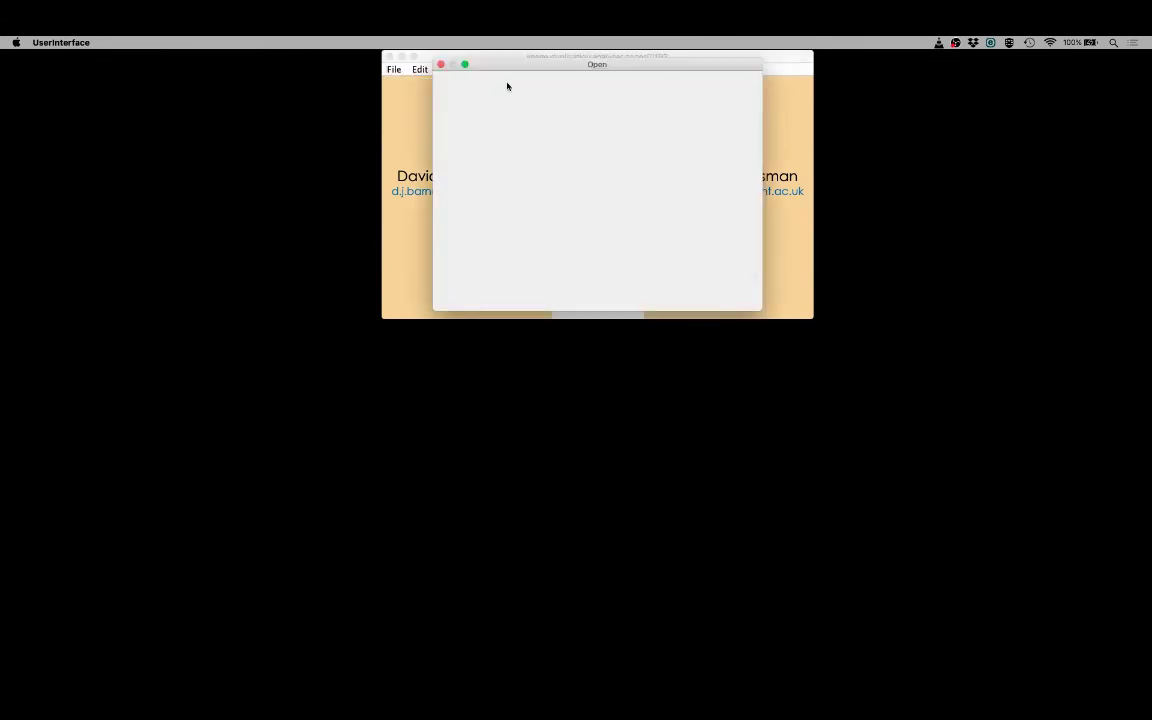
{"action": "double_click", "coordinate": [500, 148]}
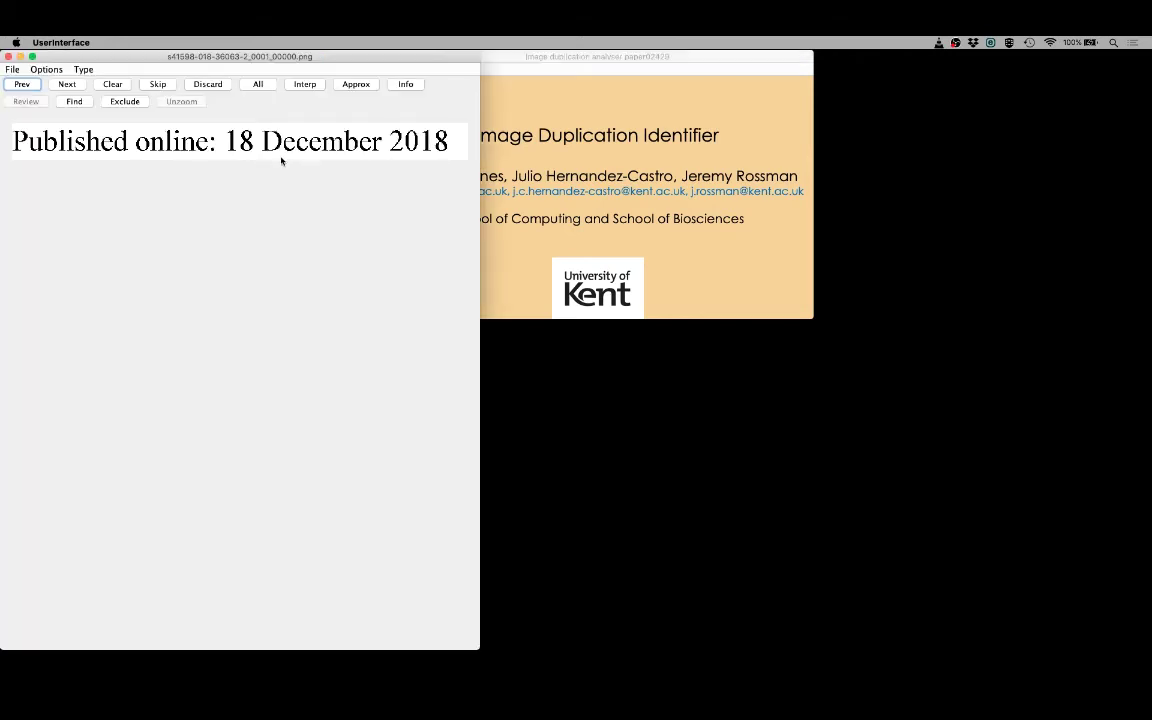
{"action": "left_click", "coordinate": [494, 62]}
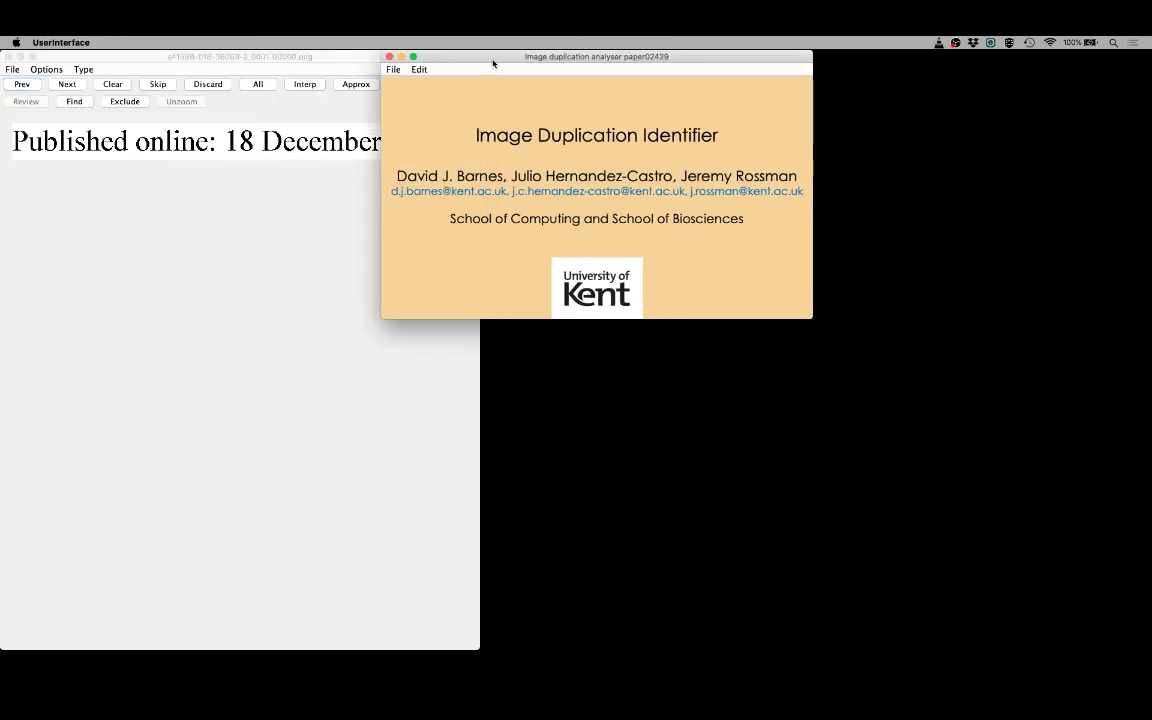
{"action": "left_click", "coordinate": [394, 70]}
{"action": "left_click", "coordinate": [418, 96]}
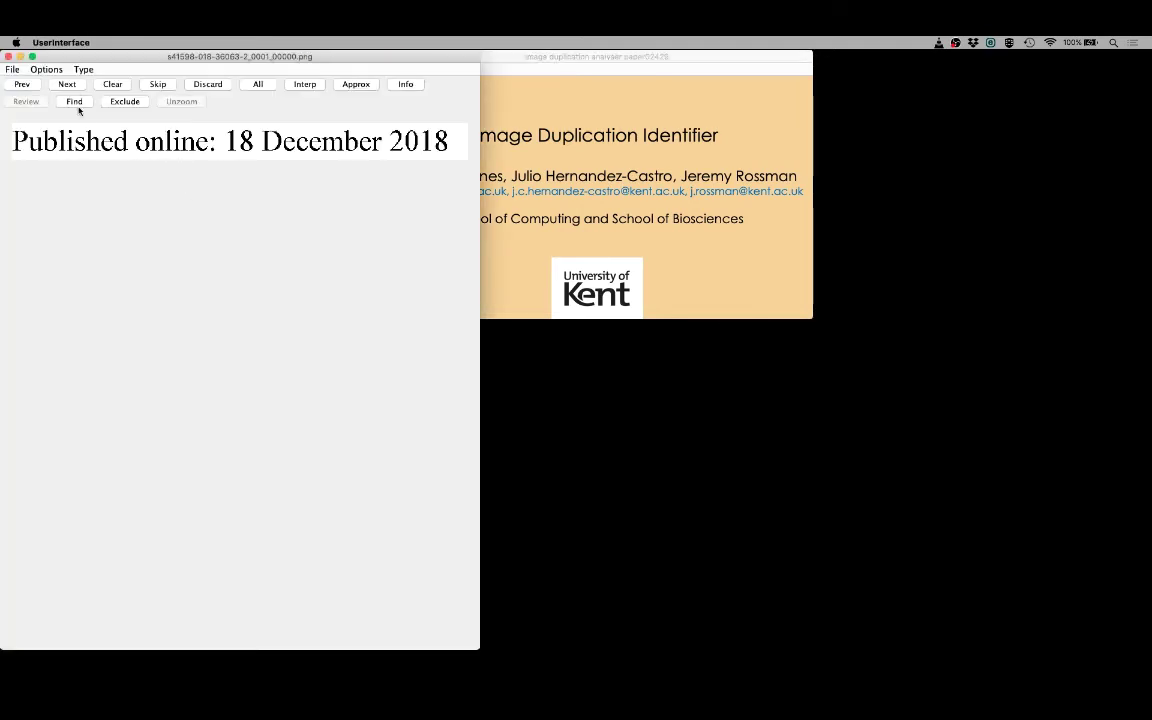
- Go to figure 0002 and group its histology panels by row
{"action": "left_click", "coordinate": [70, 85]}
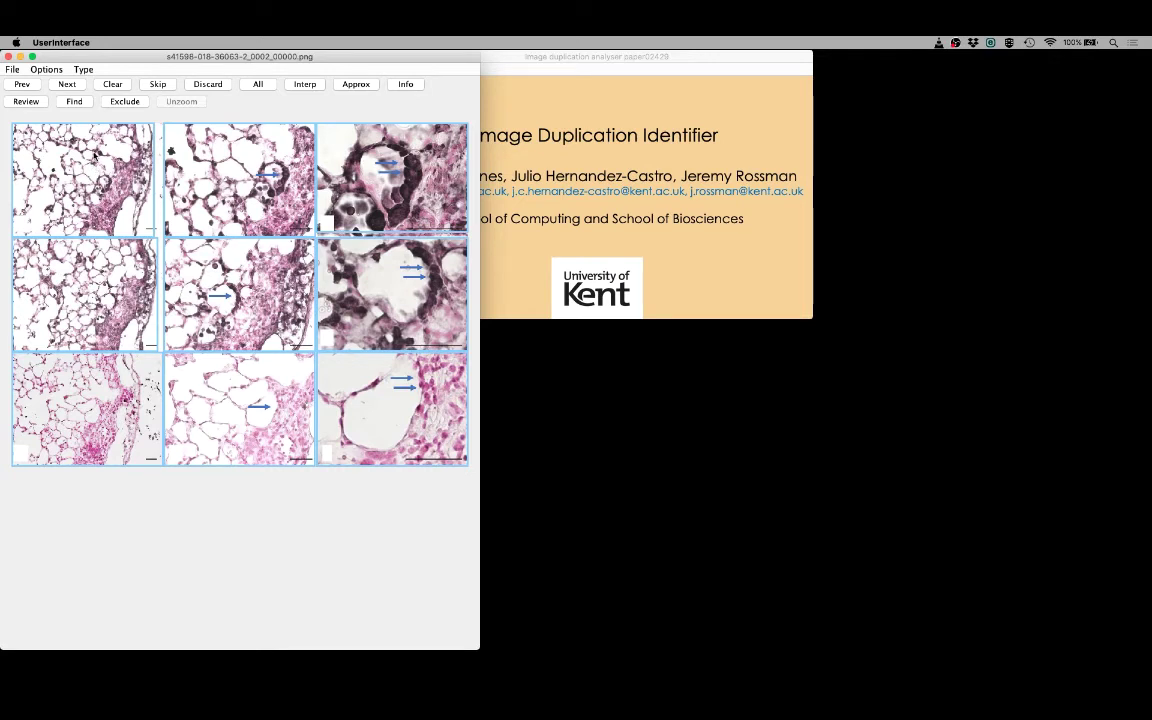
{"action": "mouse_move", "coordinate": [93, 150]}
{"action": "left_mouse_down"}
{"action": "mouse_move", "coordinate": [365, 183]}
{"action": "mouse_move", "coordinate": [413, 207]}
{"action": "left_mouse_up"}
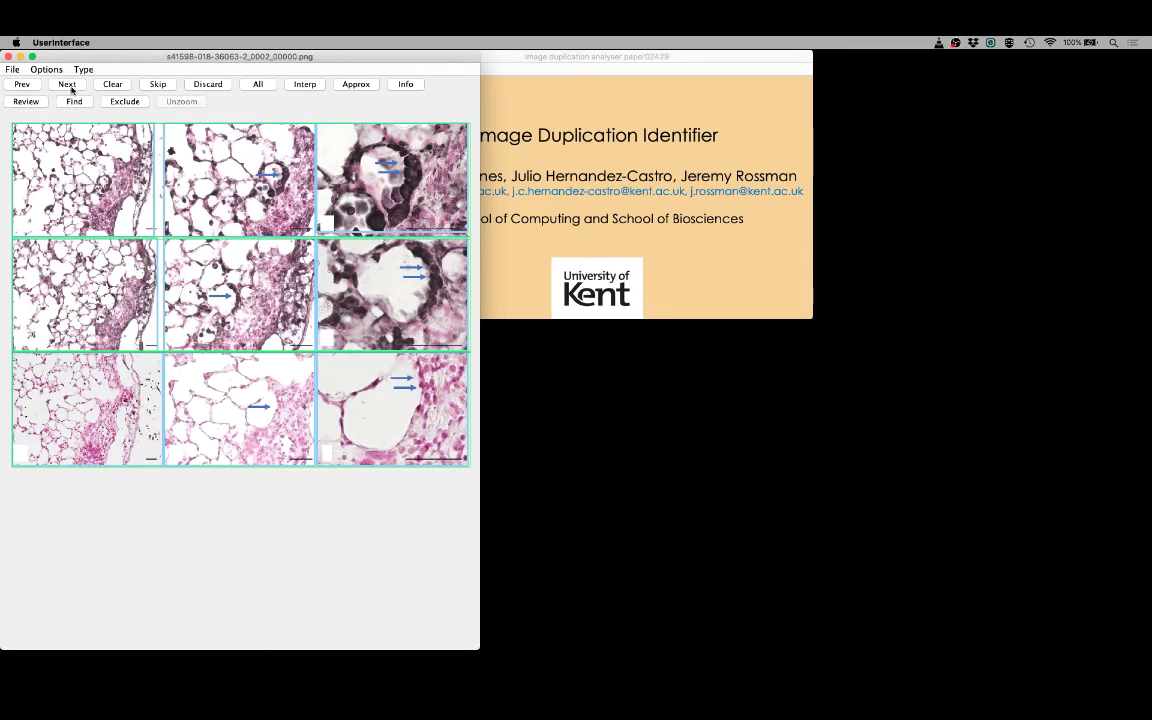
- Go to figure 0003 and exclude the black regions from its histology panels
{"action": "left_click", "coordinate": [76, 86]}
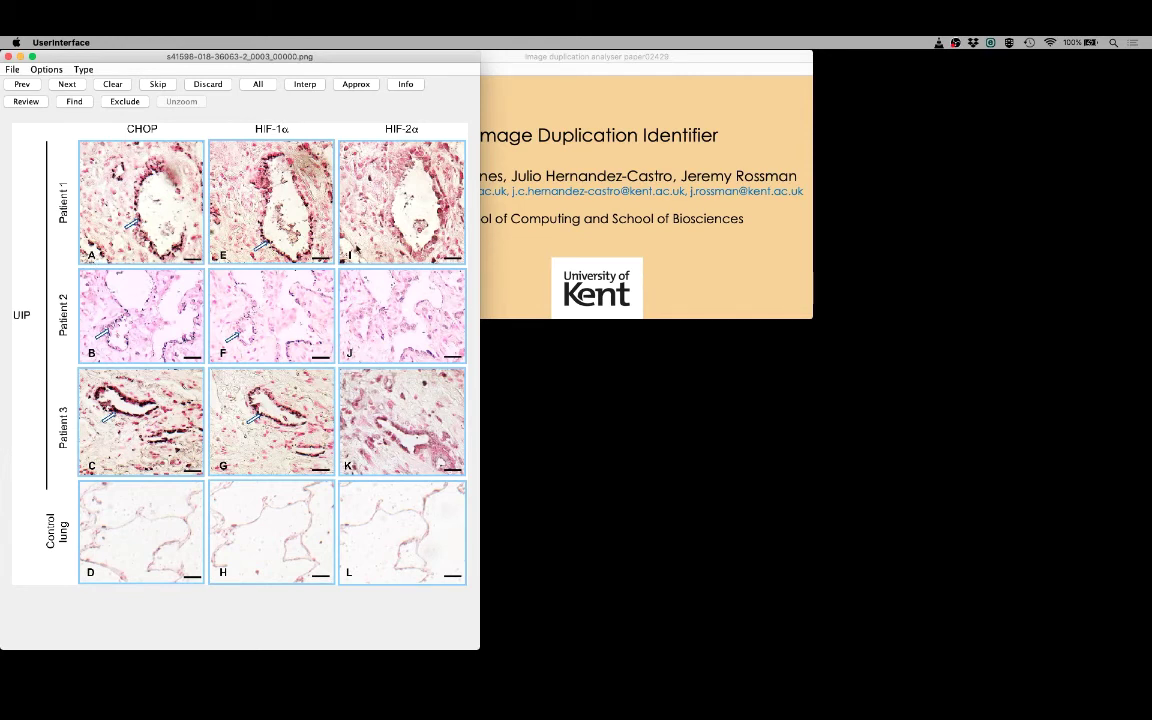
{"action": "left_click", "coordinate": [124, 101]}
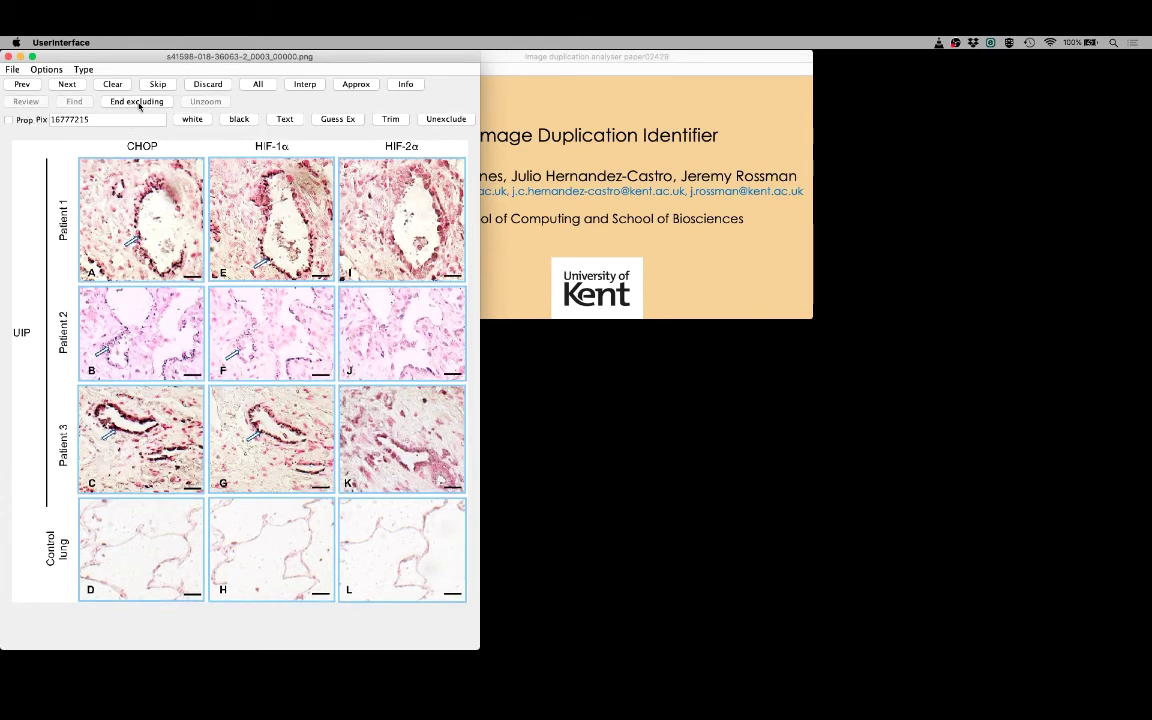
{"action": "left_click", "coordinate": [240, 119]}
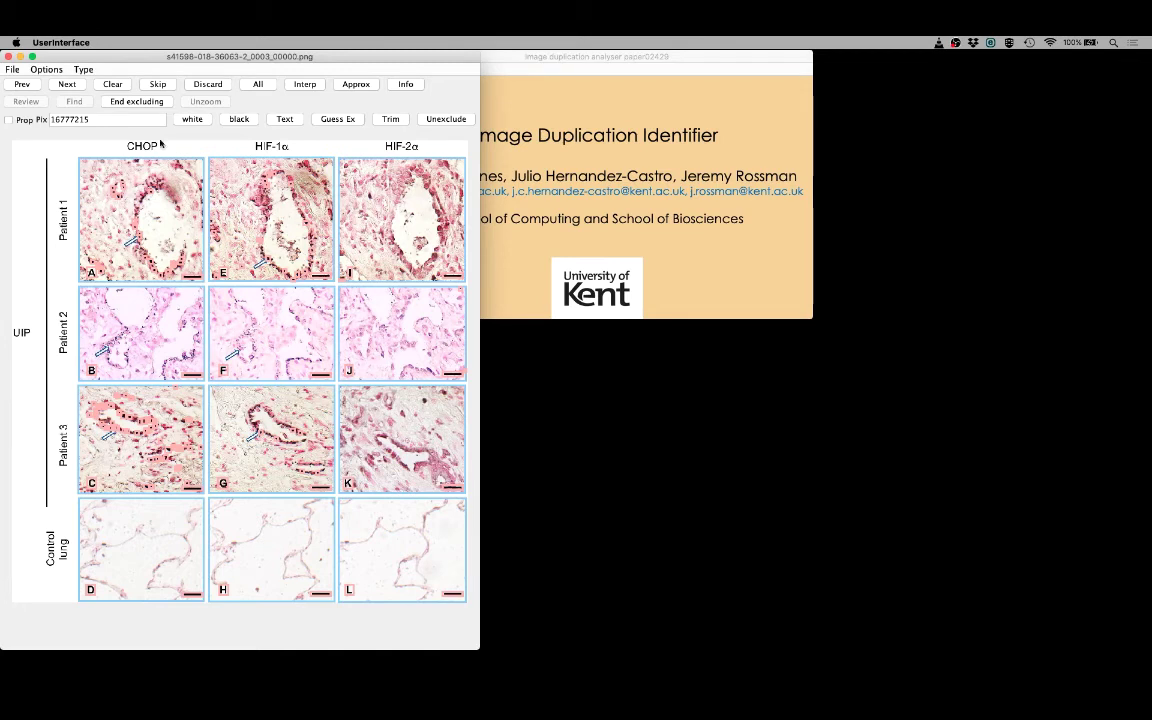
{"action": "left_click", "coordinate": [135, 101]}
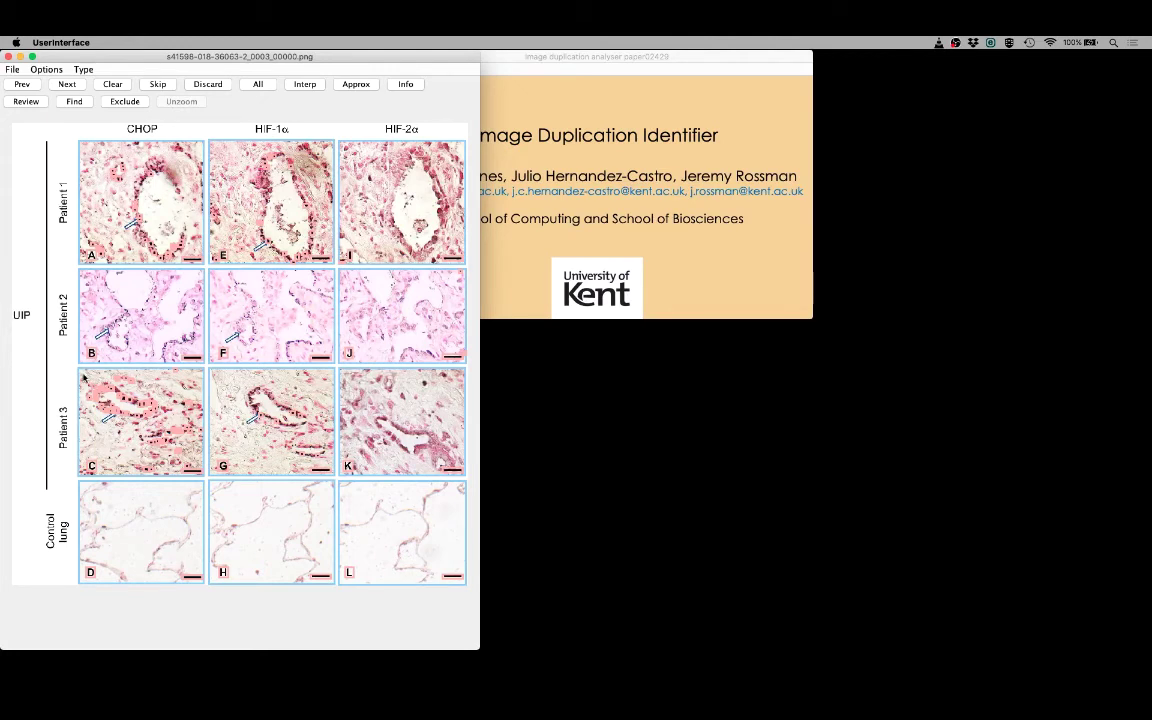
- Clear the automatic exclusions in panels C and G of figure 0003 and exclude only their letters and arrows
{"action": "left_click_drag", "start_coordinate": [83, 375], "coordinate": [323, 472]}
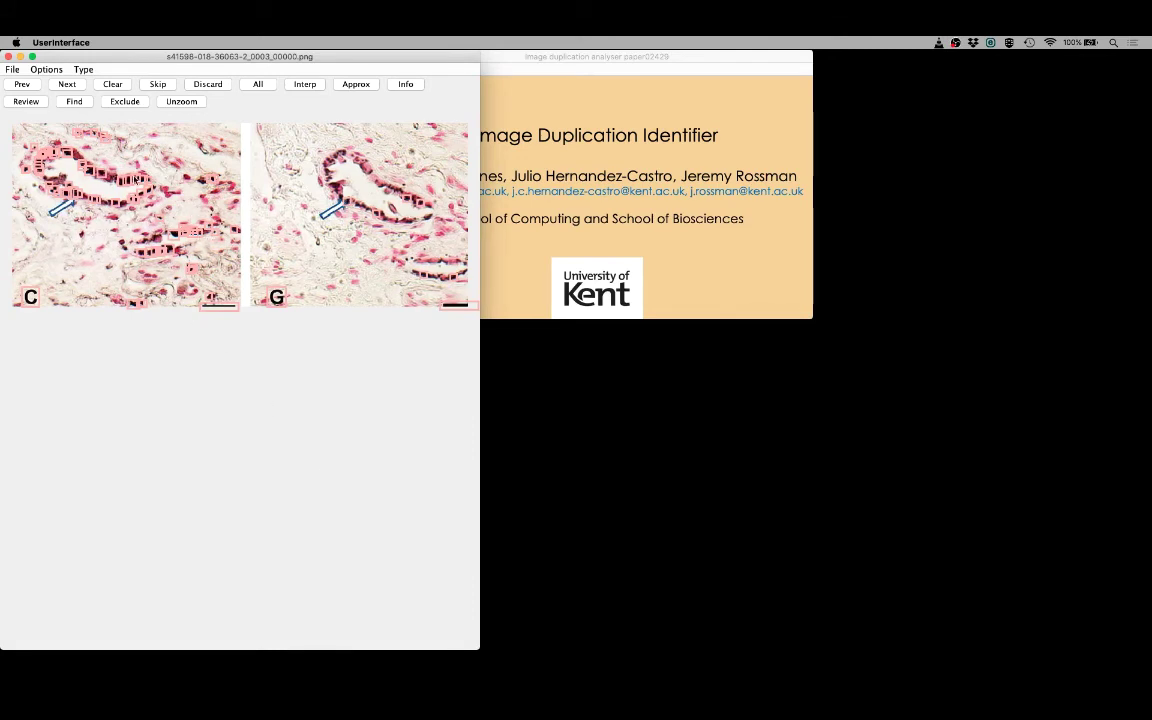
{"action": "left_click", "coordinate": [123, 101]}
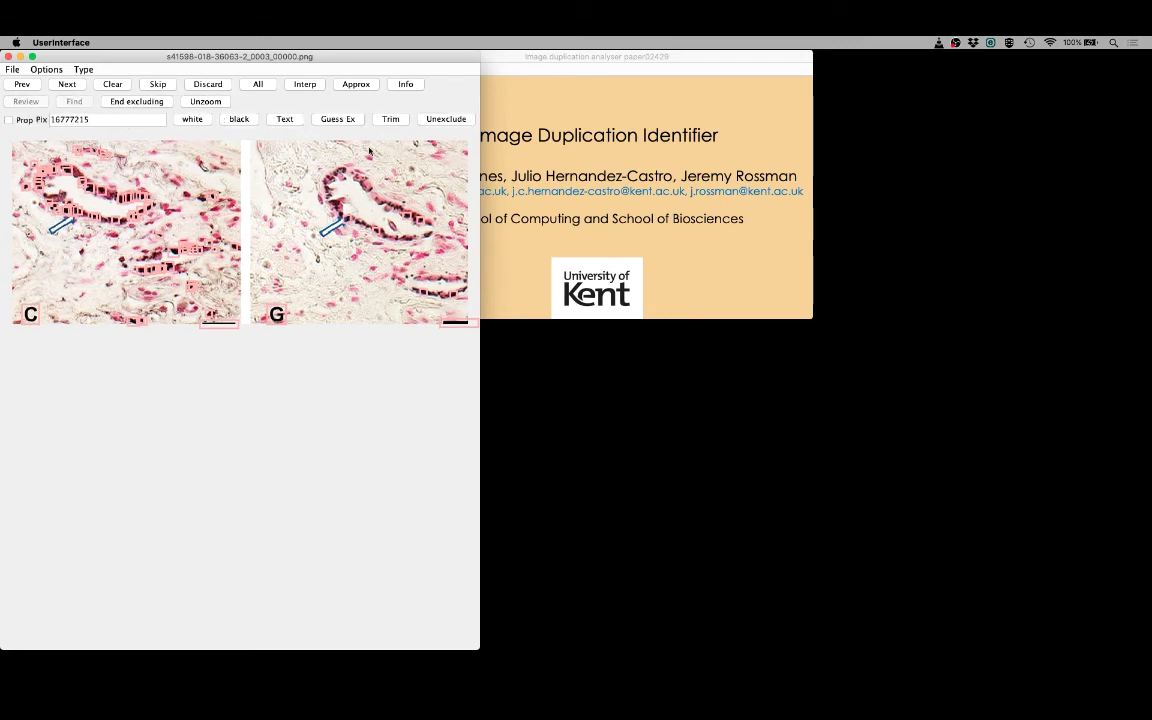
{"action": "left_click", "coordinate": [453, 120]}
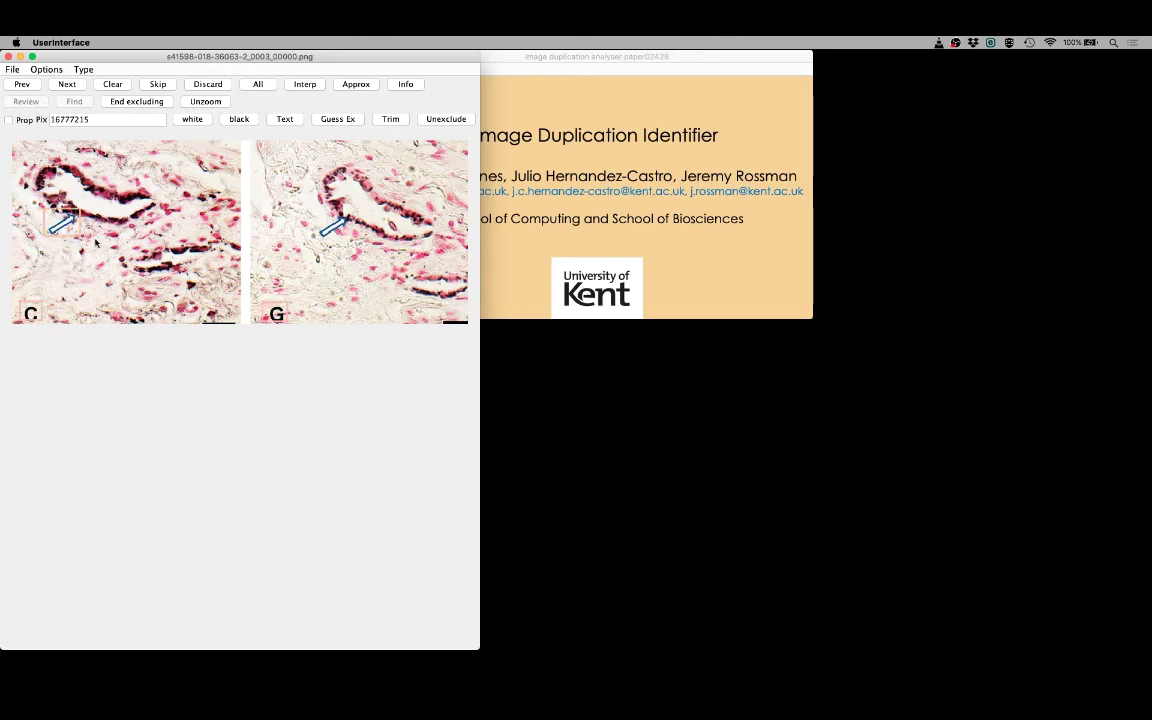
{"action": "left_click_drag", "start_coordinate": [318, 213], "coordinate": [355, 245]}
{"action": "left_click", "coordinate": [207, 102]}
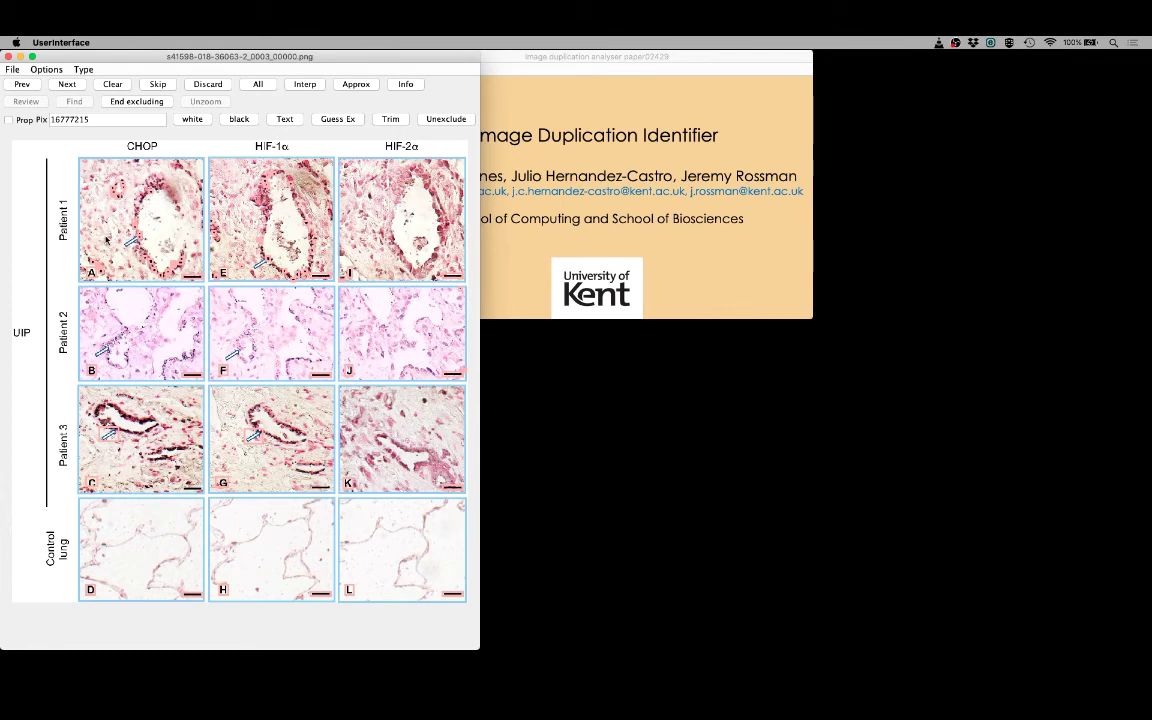
- Go to figure 0004 and set the image type to fluorescence for the panel B images
{"action": "left_click", "coordinate": [68, 84]}
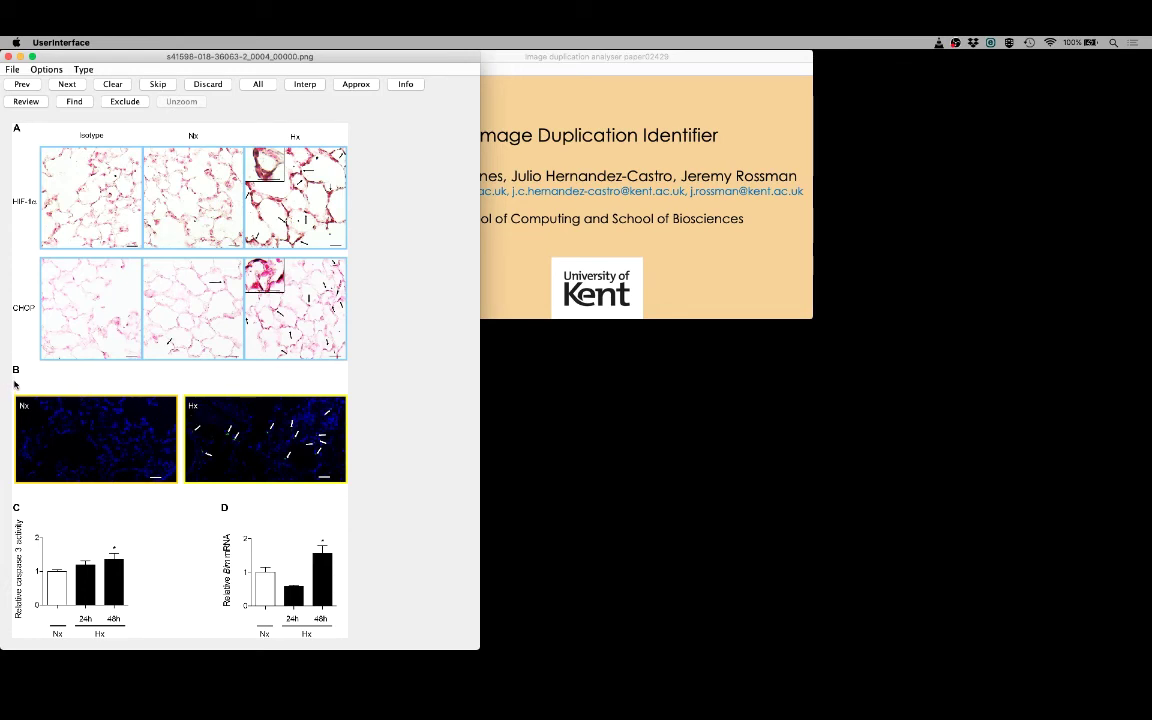
{"action": "left_click_drag", "start_coordinate": [14, 384], "coordinate": [357, 496]}
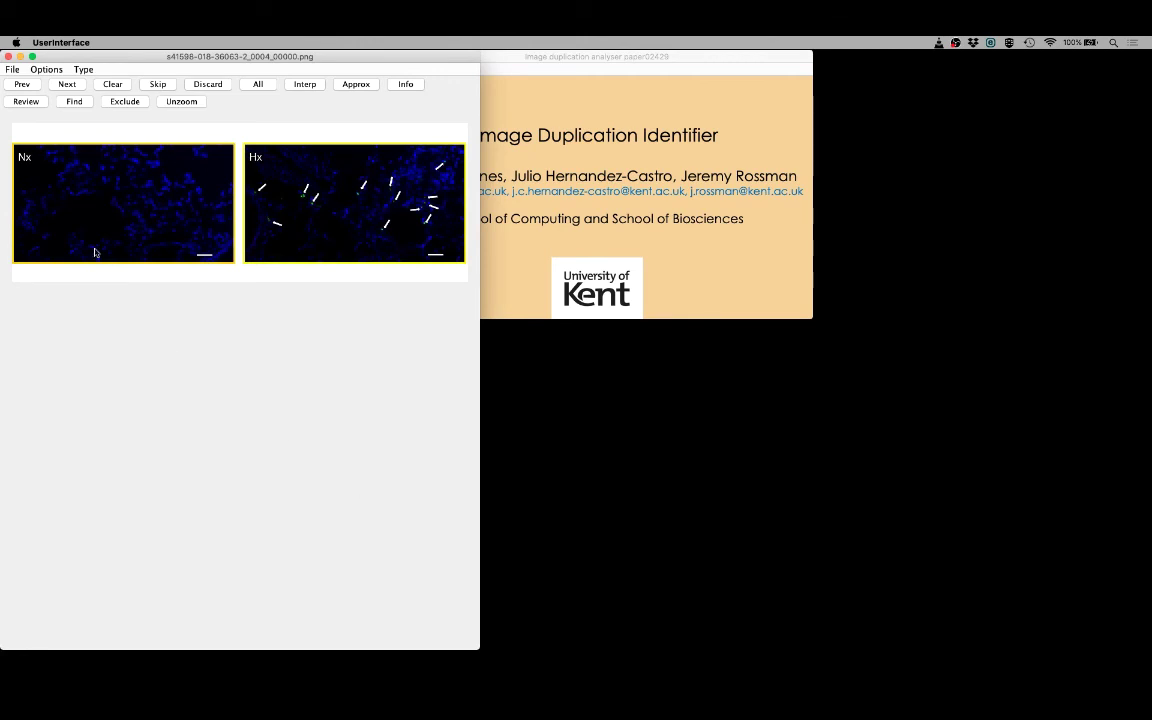
{"action": "left_click", "coordinate": [84, 69]}
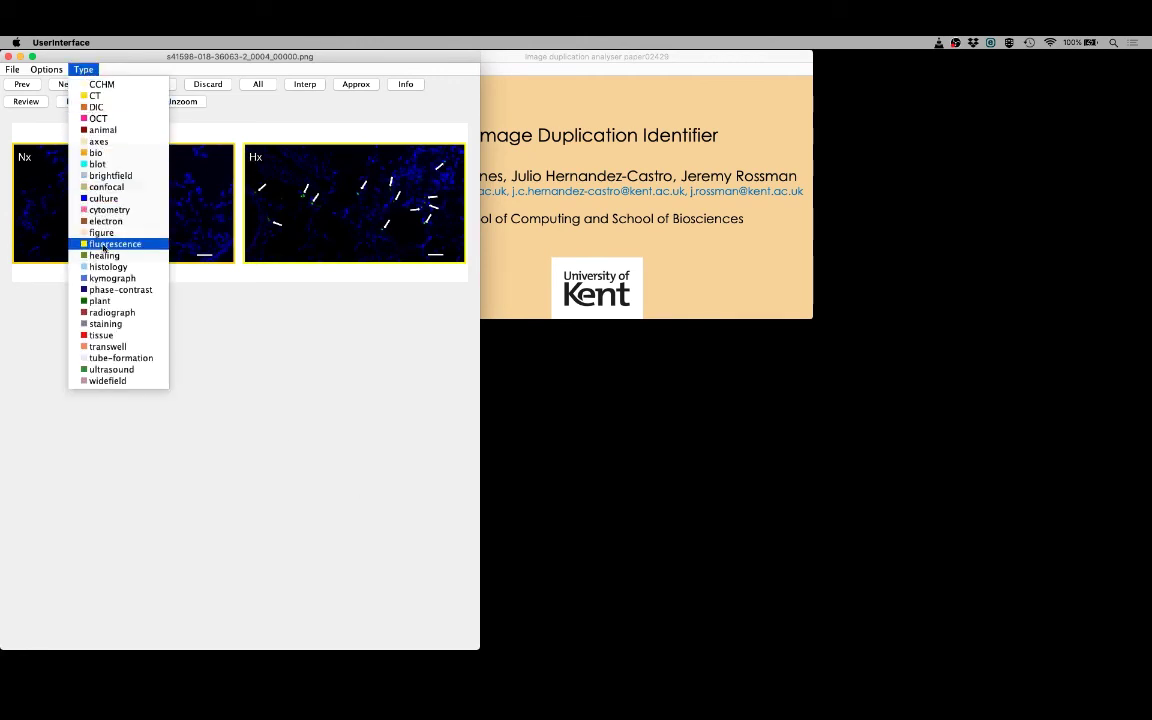
{"action": "left_click", "coordinate": [102, 246]}
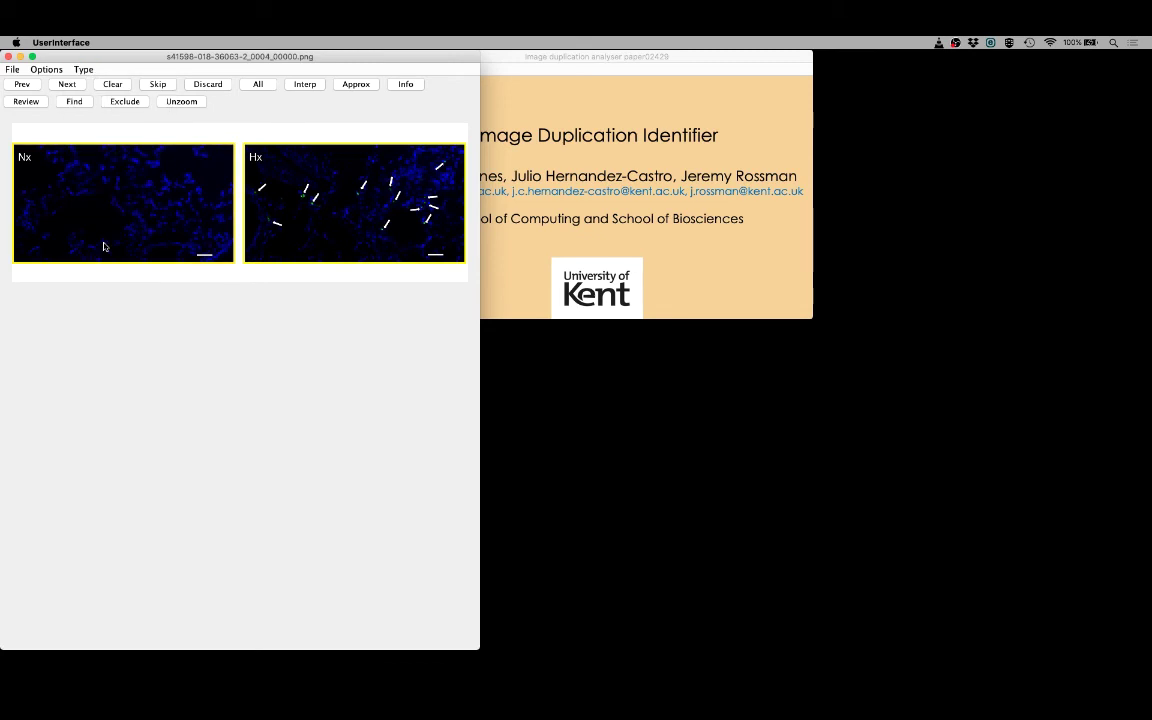
- Exclude the white labels, arrows and scale bars from the panel B images of figure 0004
{"action": "left_click", "coordinate": [128, 103]}
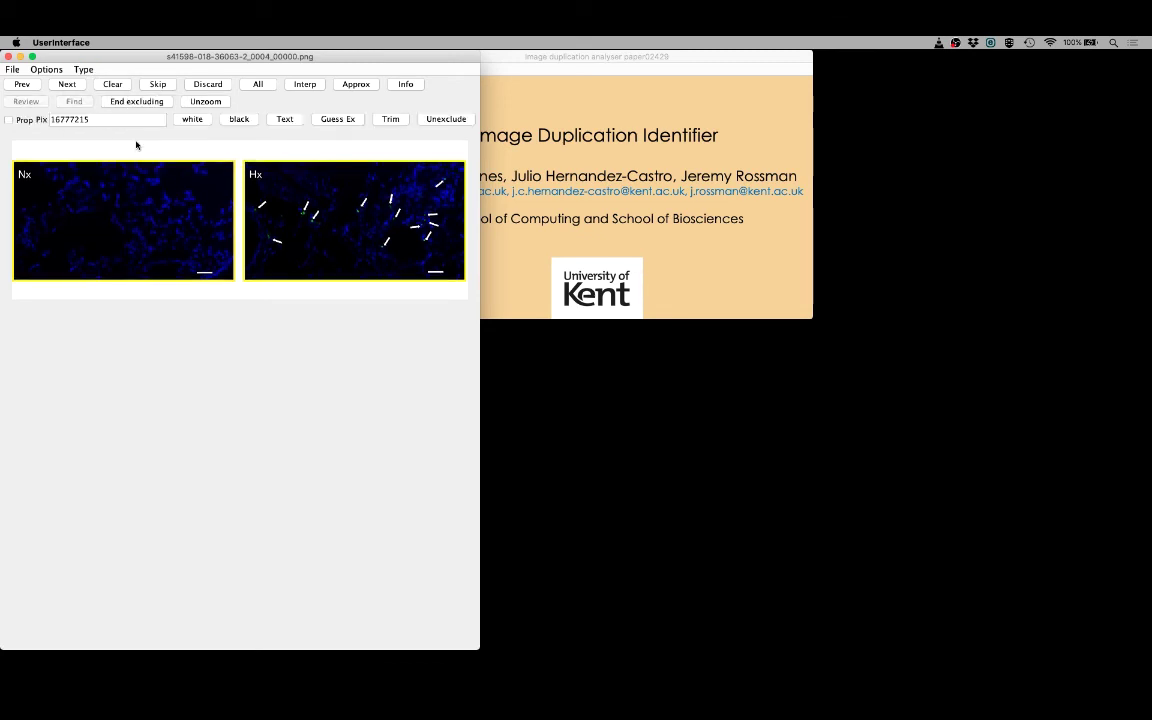
{"action": "left_click", "coordinate": [190, 118]}
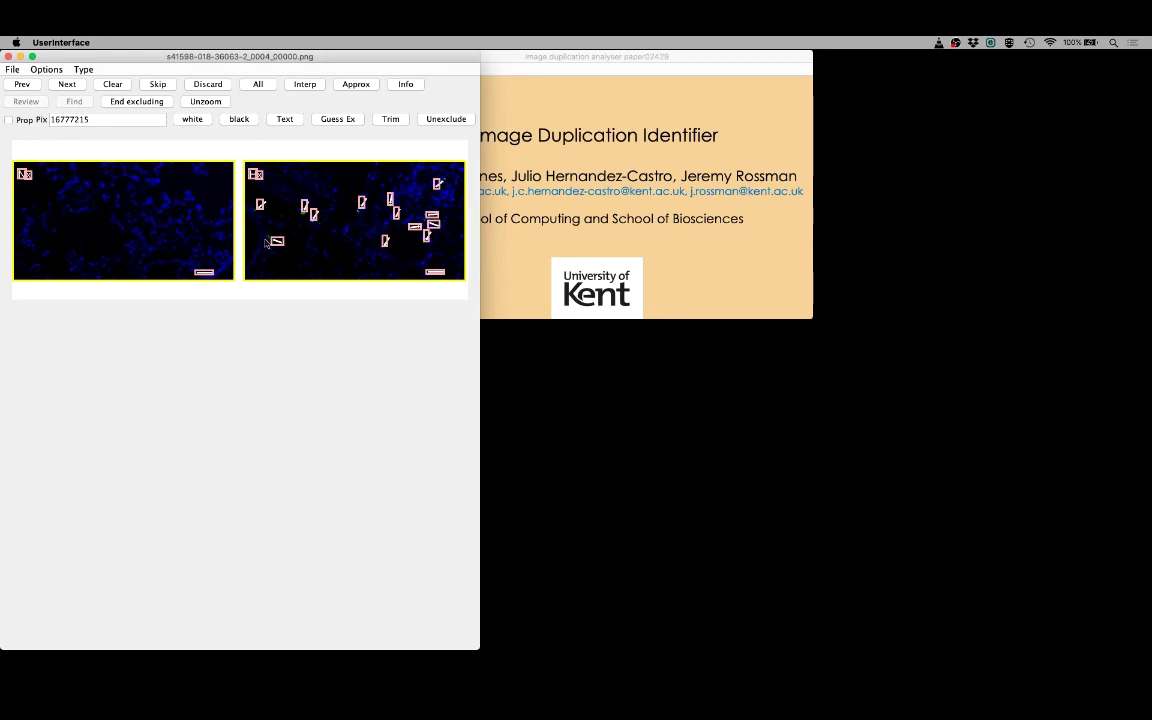
{"action": "left_click", "coordinate": [146, 103]}
{"action": "left_click", "coordinate": [178, 101]}
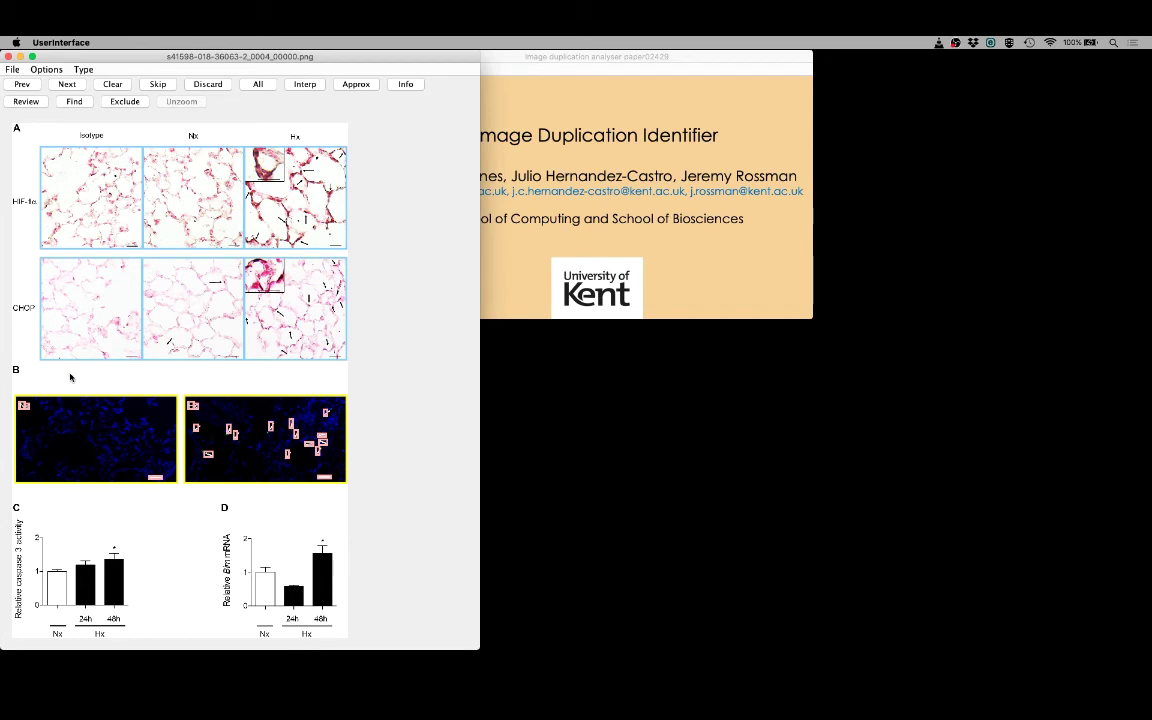
- Go to figure 0005 and group the four fluorescence images of panel C
{"action": "left_click", "coordinate": [67, 85]}
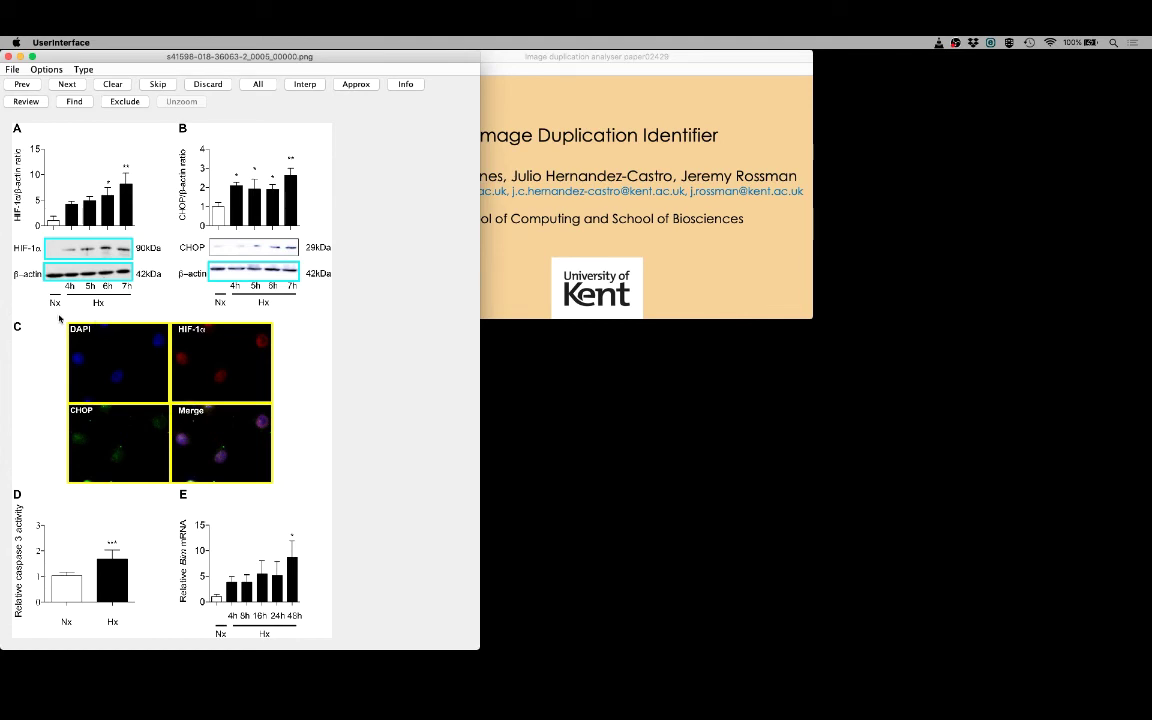
{"action": "left_click_drag", "start_coordinate": [60, 318], "coordinate": [305, 496]}
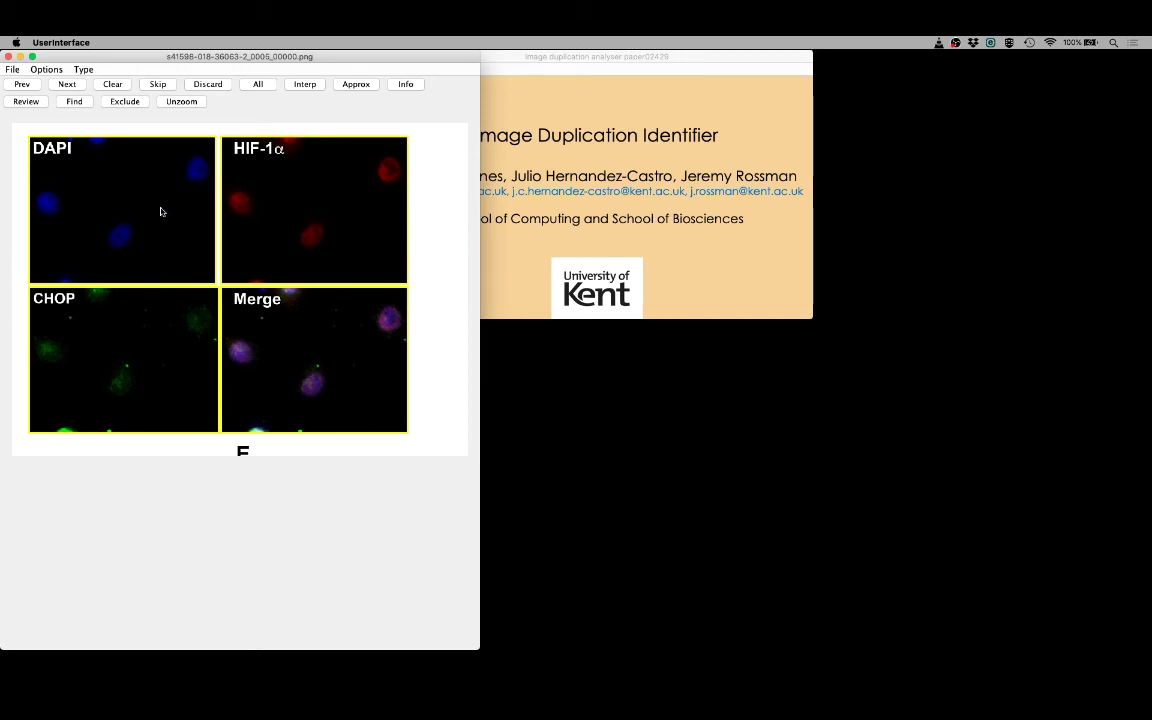
{"action": "left_click_drag", "start_coordinate": [143, 211], "coordinate": [353, 392]}
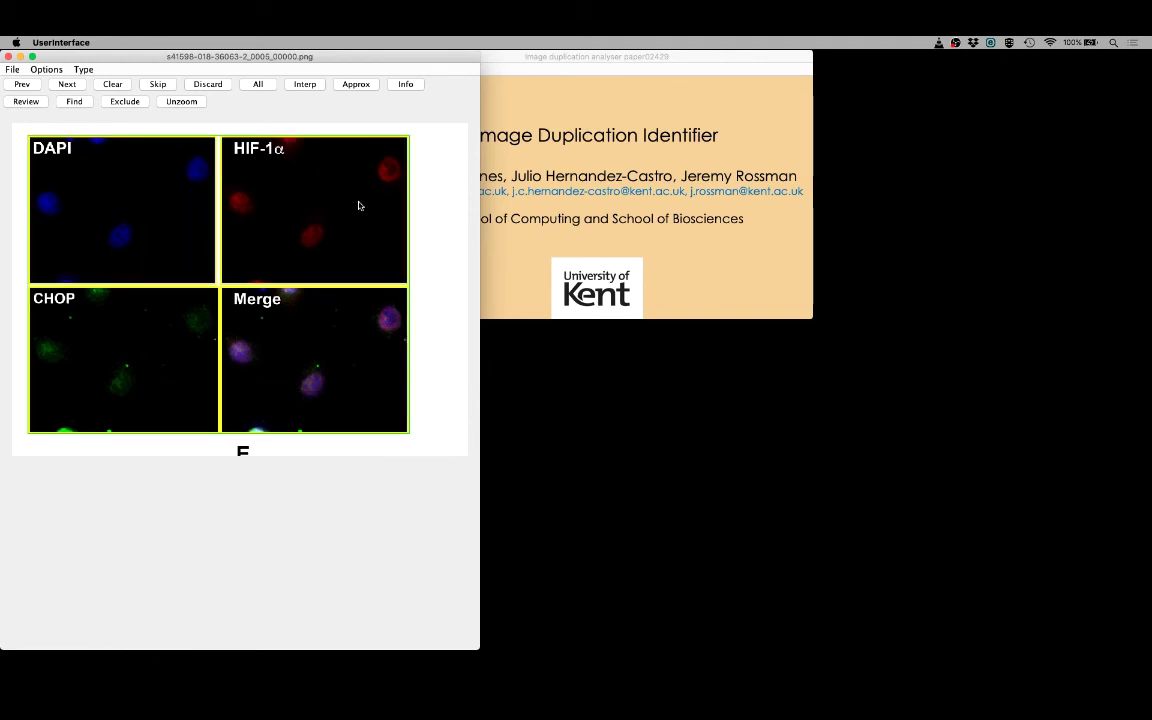
- Exclude the white text labels from the panel C fluorescence images of figure 0005
{"action": "left_click", "coordinate": [125, 101]}
{"action": "left_click", "coordinate": [199, 120]}
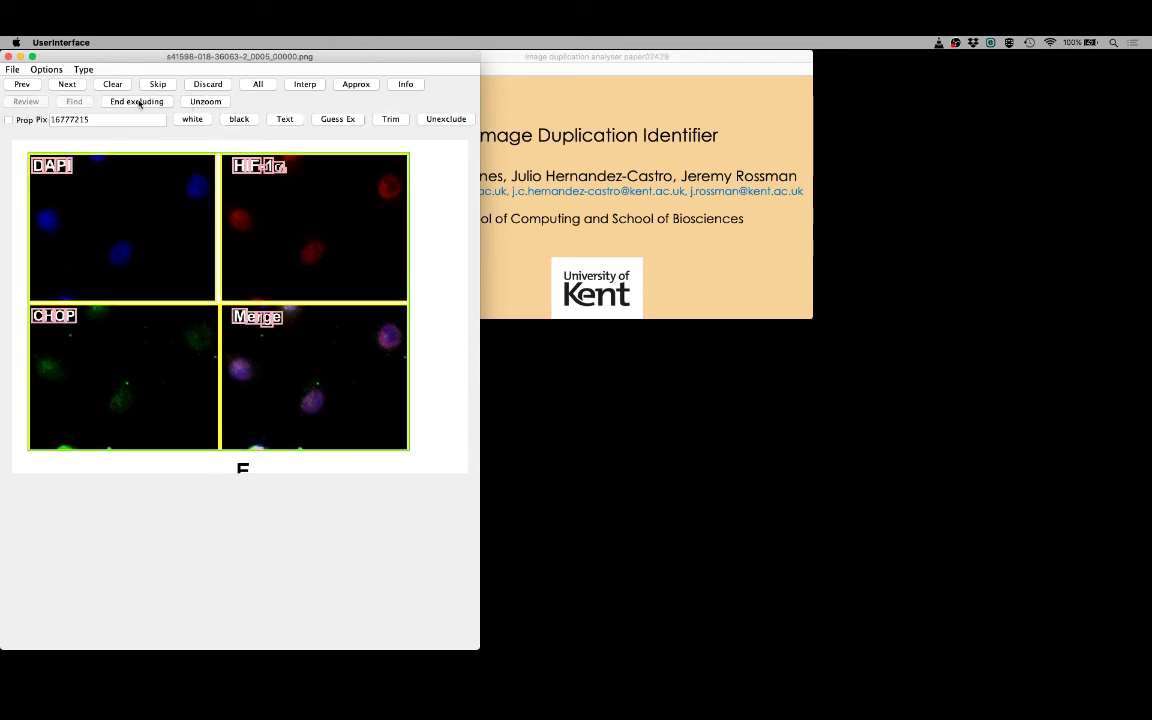
{"action": "left_click", "coordinate": [139, 102]}
{"action": "left_click", "coordinate": [180, 102]}
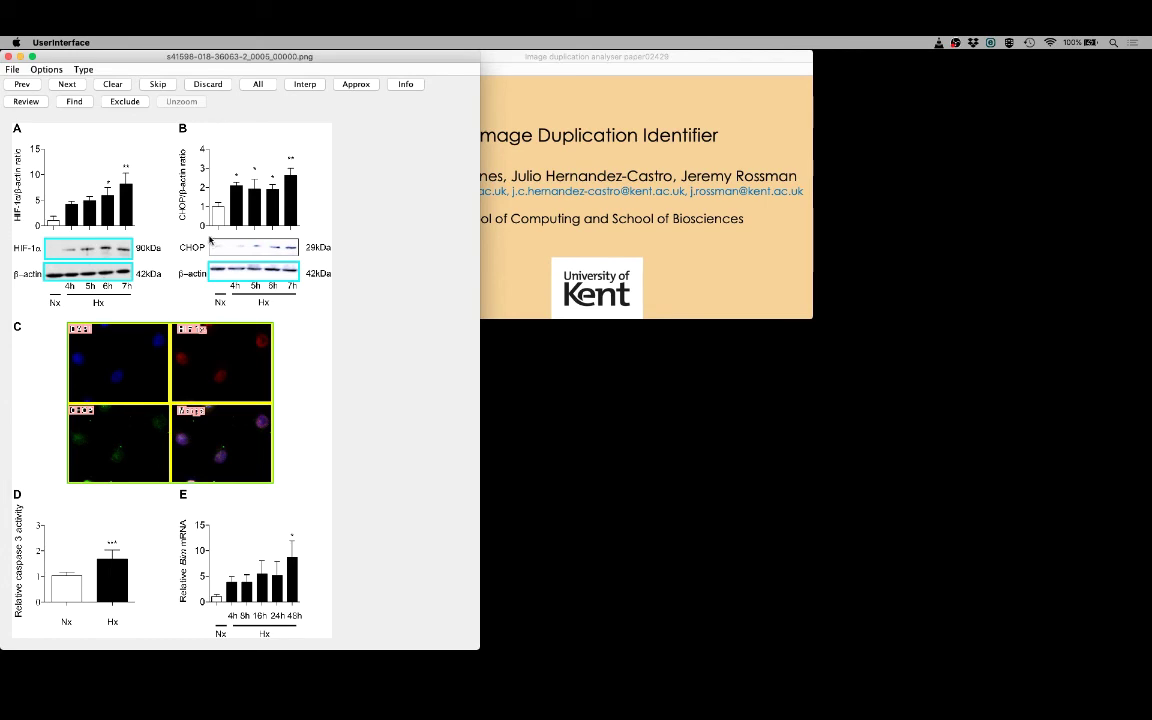
- Mark the CHOP blot in panel B of figure 0005 and advance to figure 0007
{"action": "left_click", "coordinate": [267, 252]}
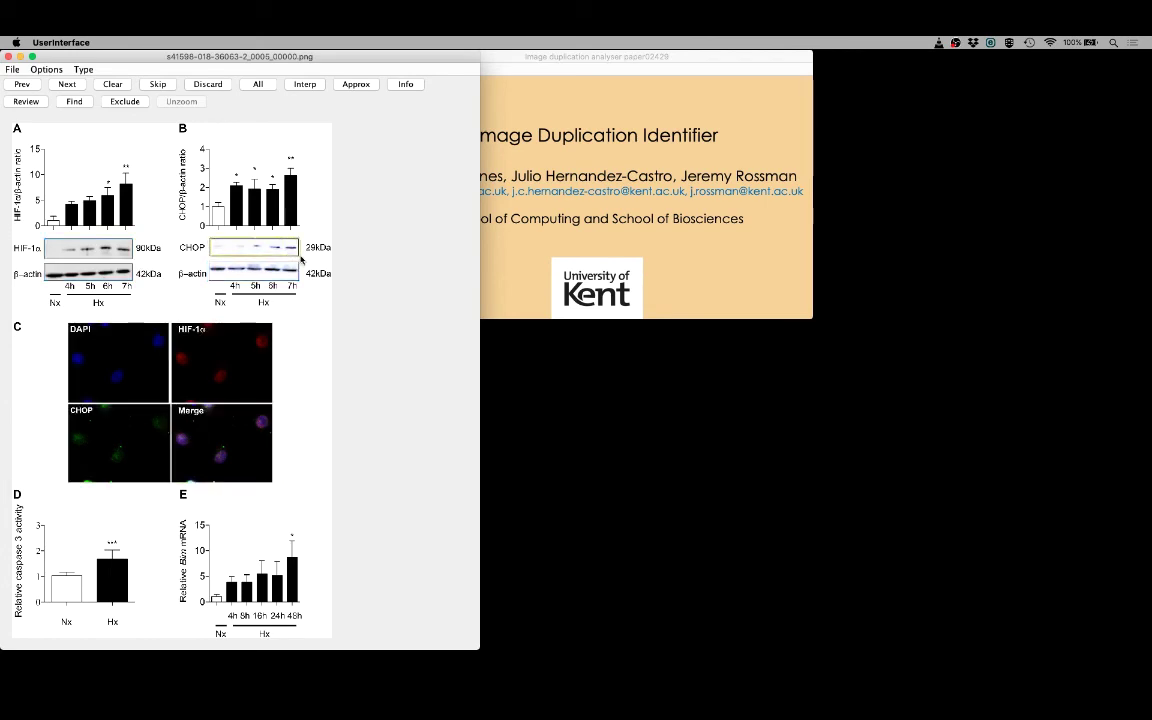
{"action": "left_click", "coordinate": [67, 85]}
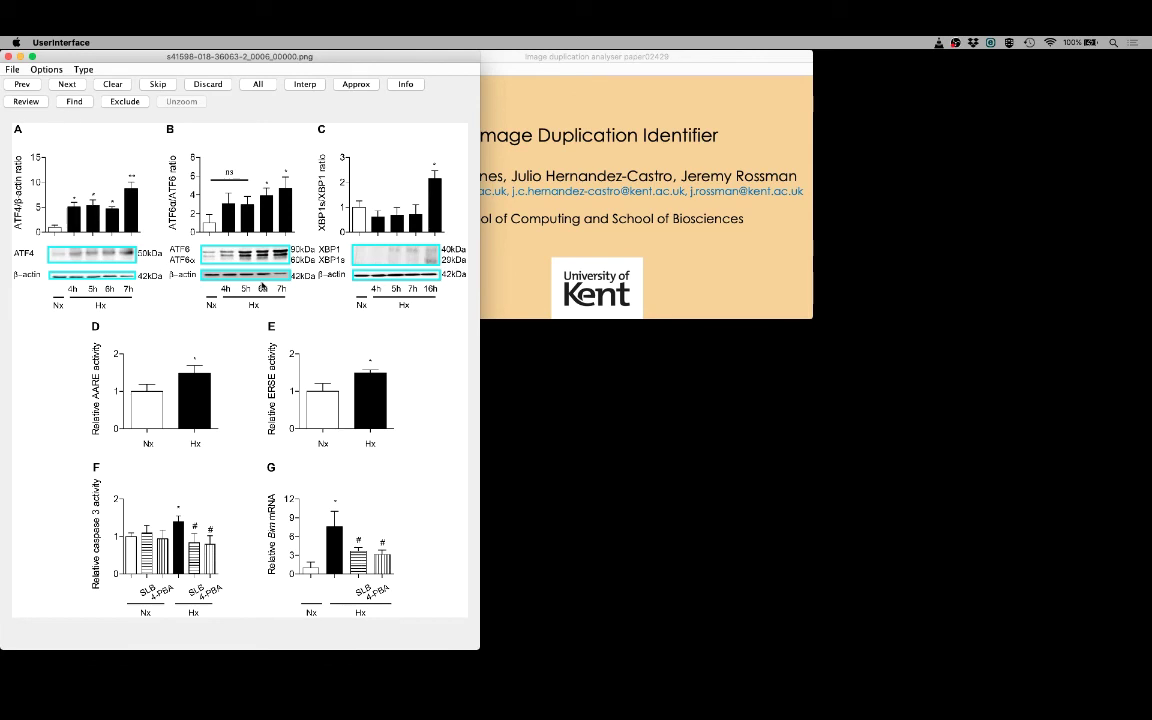
{"action": "left_click", "coordinate": [68, 85]}
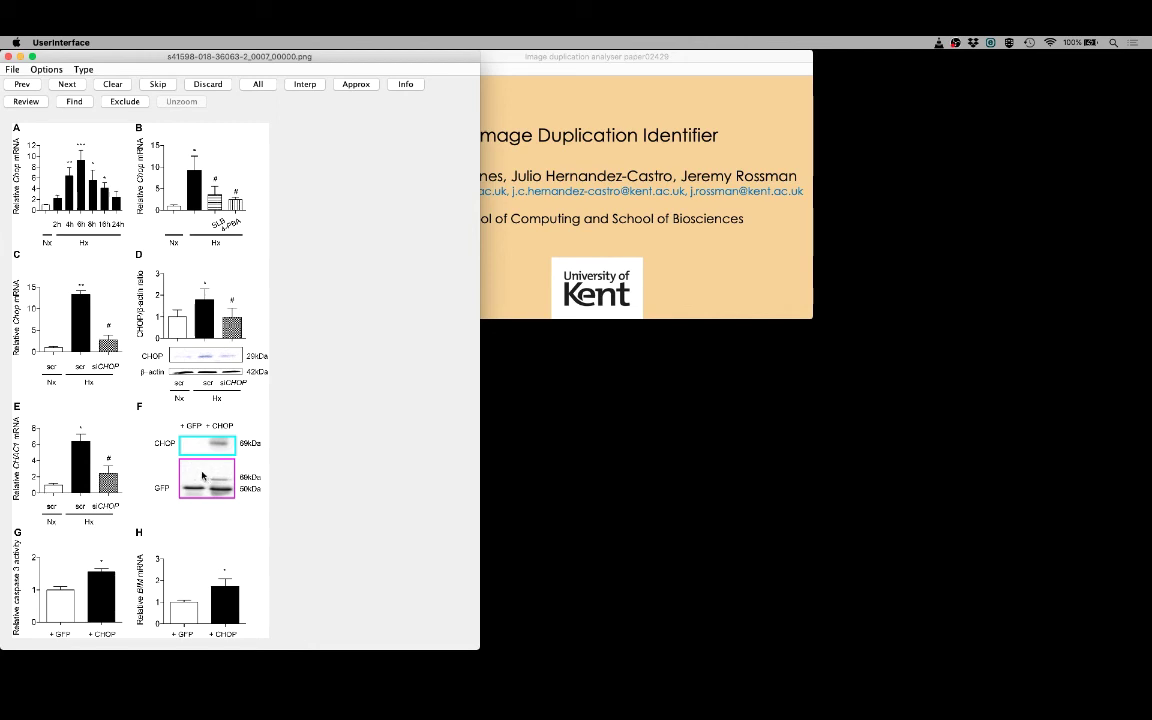
- Mark the GFP blot in panel F and outline the CHOP and β-actin blots in panel D of figure 0007
{"action": "left_click", "coordinate": [202, 477]}
{"action": "left_click_drag", "start_coordinate": [170, 348], "coordinate": [243, 362]}
{"action": "left_click_drag", "start_coordinate": [168, 366], "coordinate": [246, 377]}
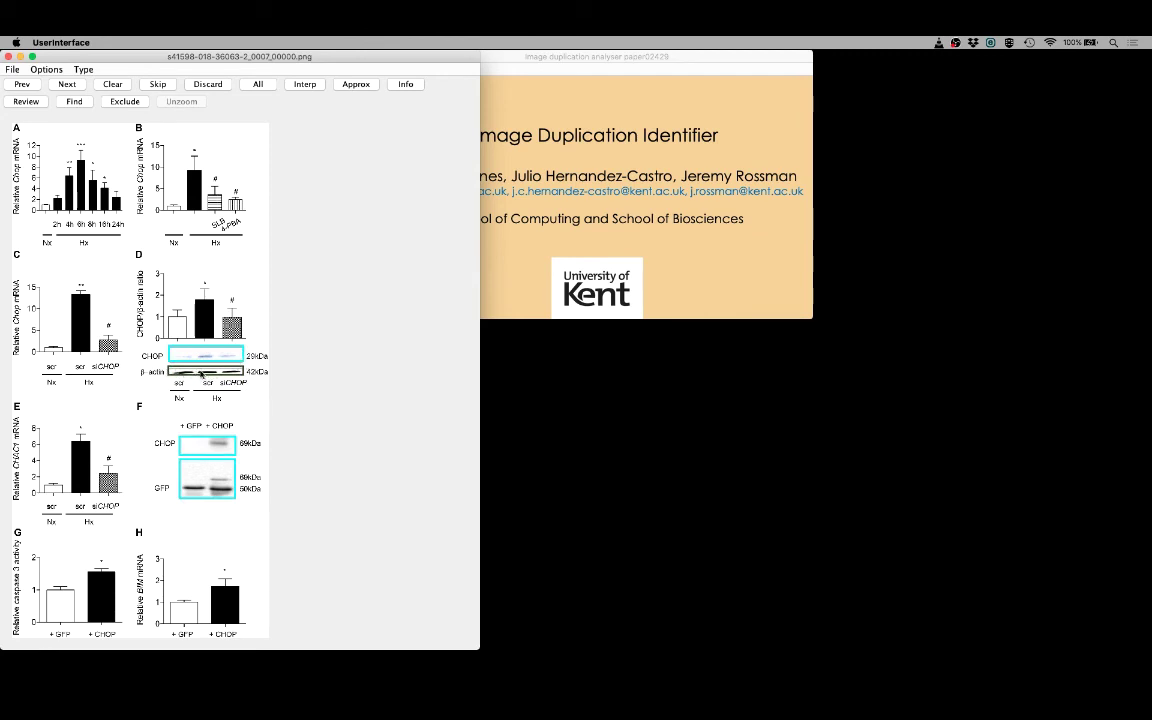
- Set the image type of the newly outlined β-actin blot strip in panel D of figure 0007
{"action": "right_click", "coordinate": [180, 372]}
{"action": "mouse_move", "coordinate": [201, 379]}
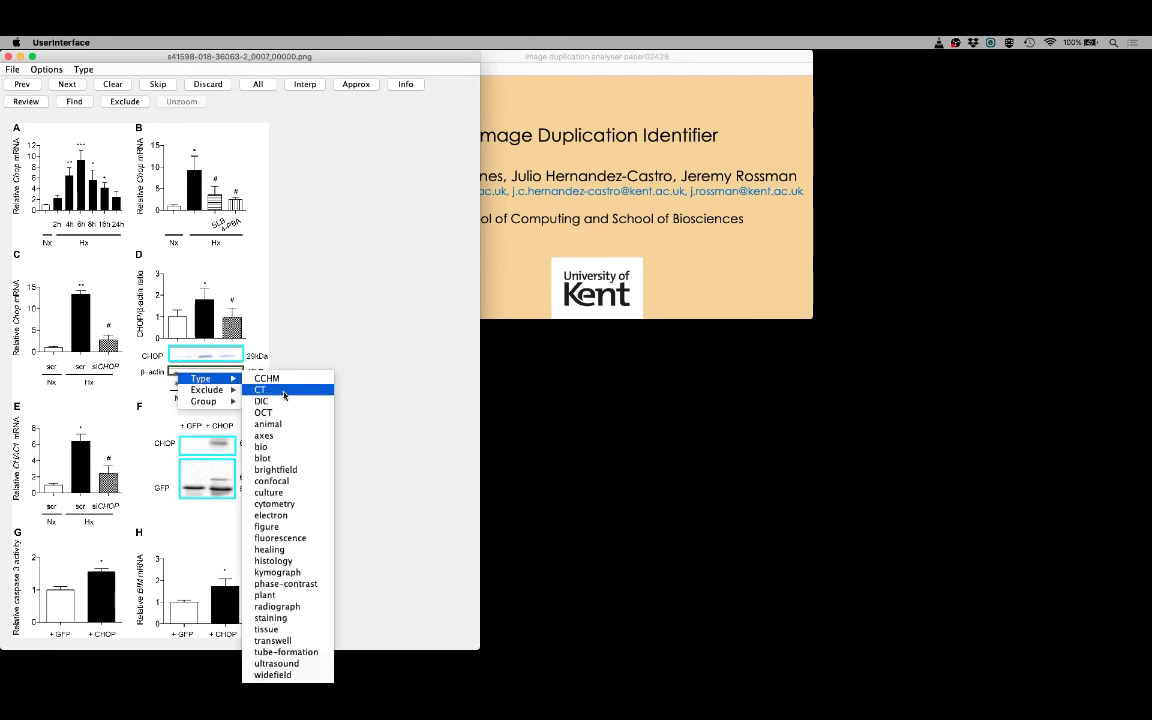
{"action": "left_click", "coordinate": [282, 448]}
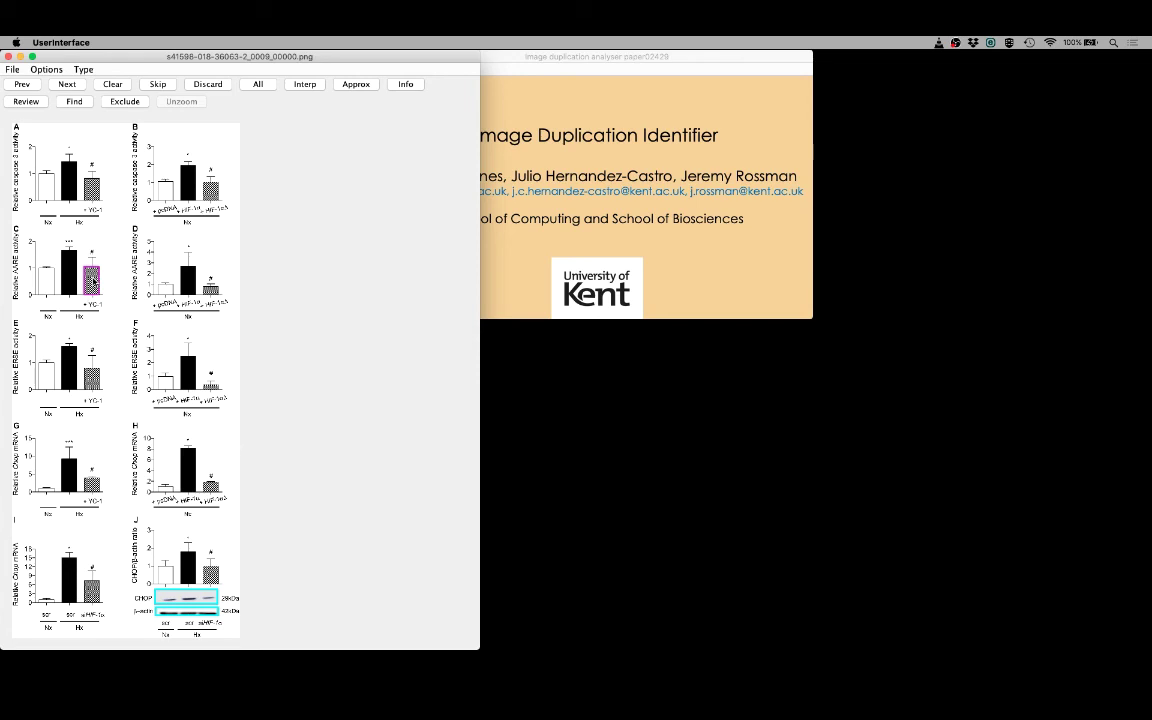
- Save the image regions marked in the paper's figures
{"action": "left_click", "coordinate": [216, 86]}
{"action": "left_click", "coordinate": [17, 70]}
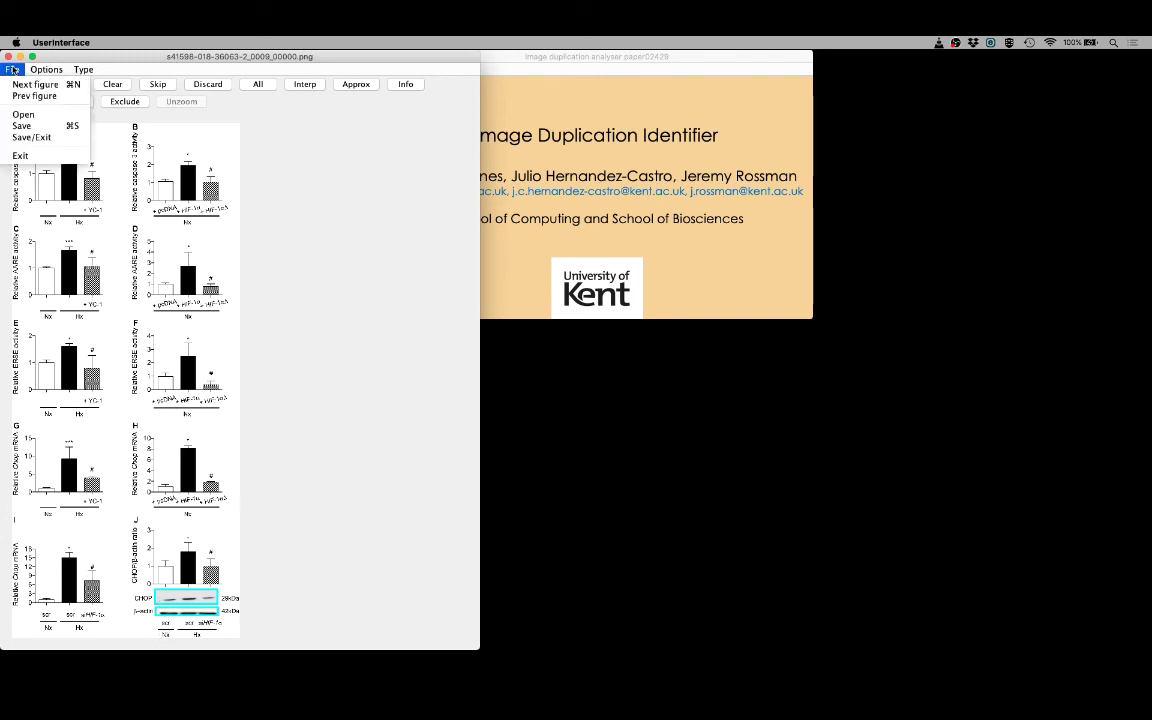
{"action": "left_click", "coordinate": [37, 124]}
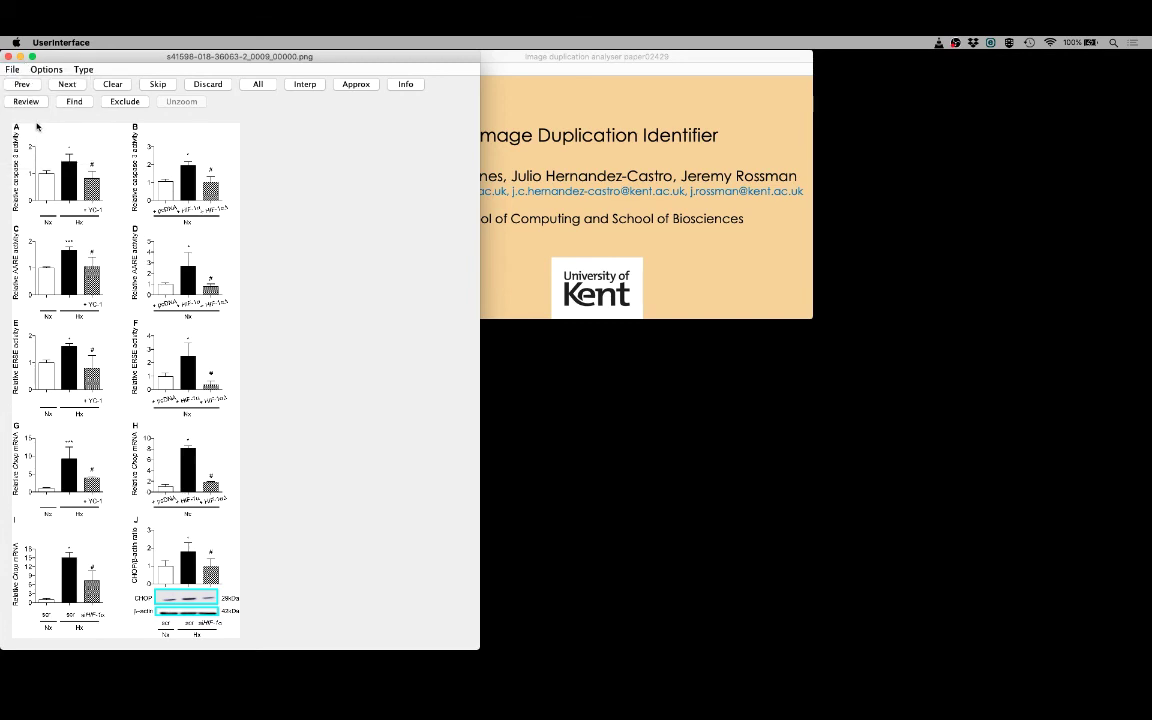
- Run the duplication analysis on the marked figures and dismiss the completion message
{"action": "left_click", "coordinate": [555, 108]}
{"action": "left_click", "coordinate": [394, 70]}
{"action": "left_click", "coordinate": [403, 107]}
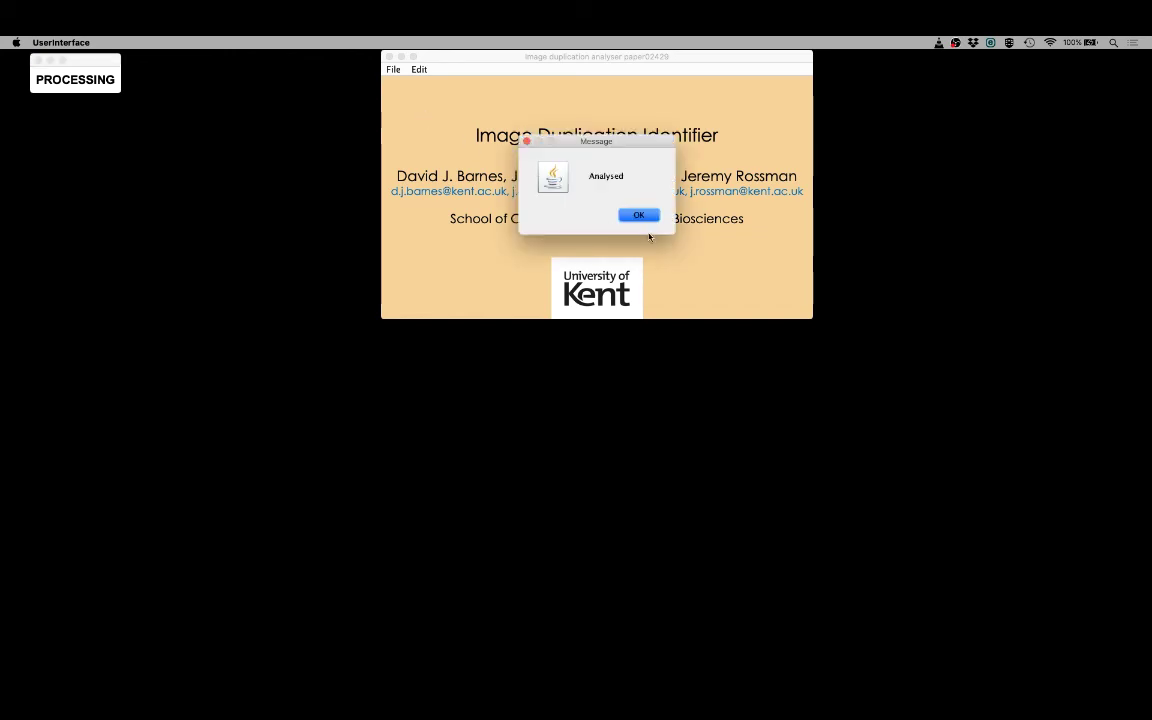
{"action": "left_click", "coordinate": [639, 216]}
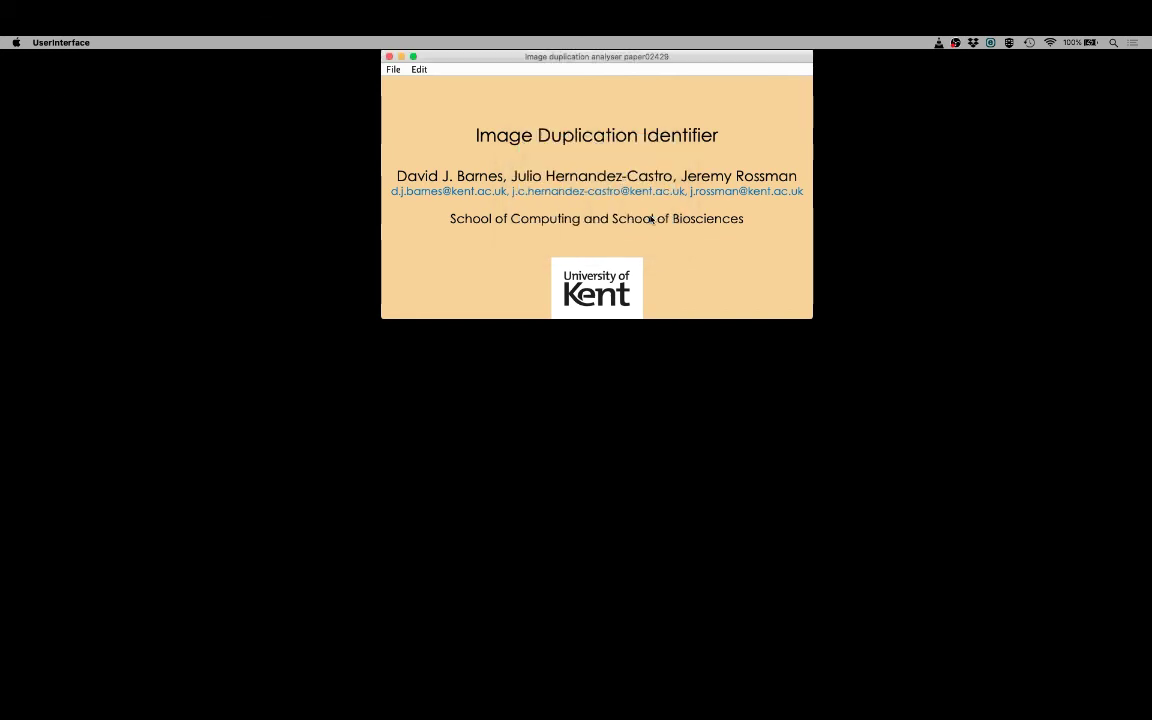
- Open the match review and zoom in on the blot match within panel B of figure 0006
{"action": "left_click", "coordinate": [393, 69]}
{"action": "left_click", "coordinate": [406, 118]}
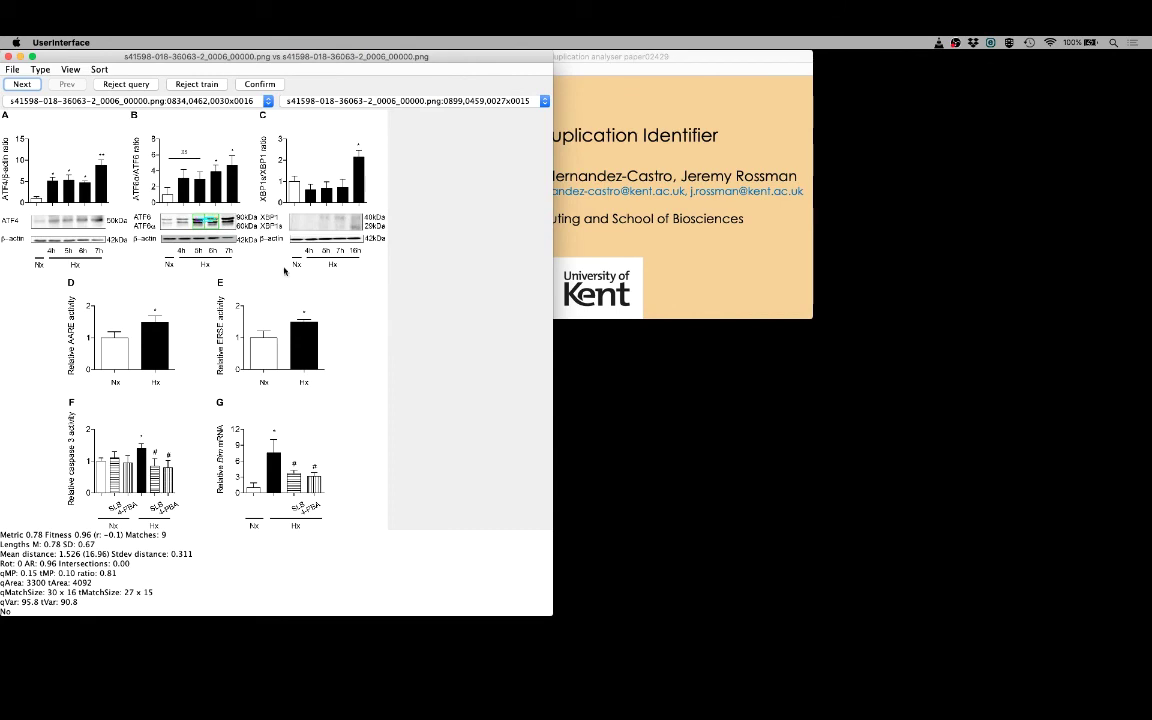
{"action": "left_click", "coordinate": [71, 71]}
{"action": "left_click", "coordinate": [80, 96]}
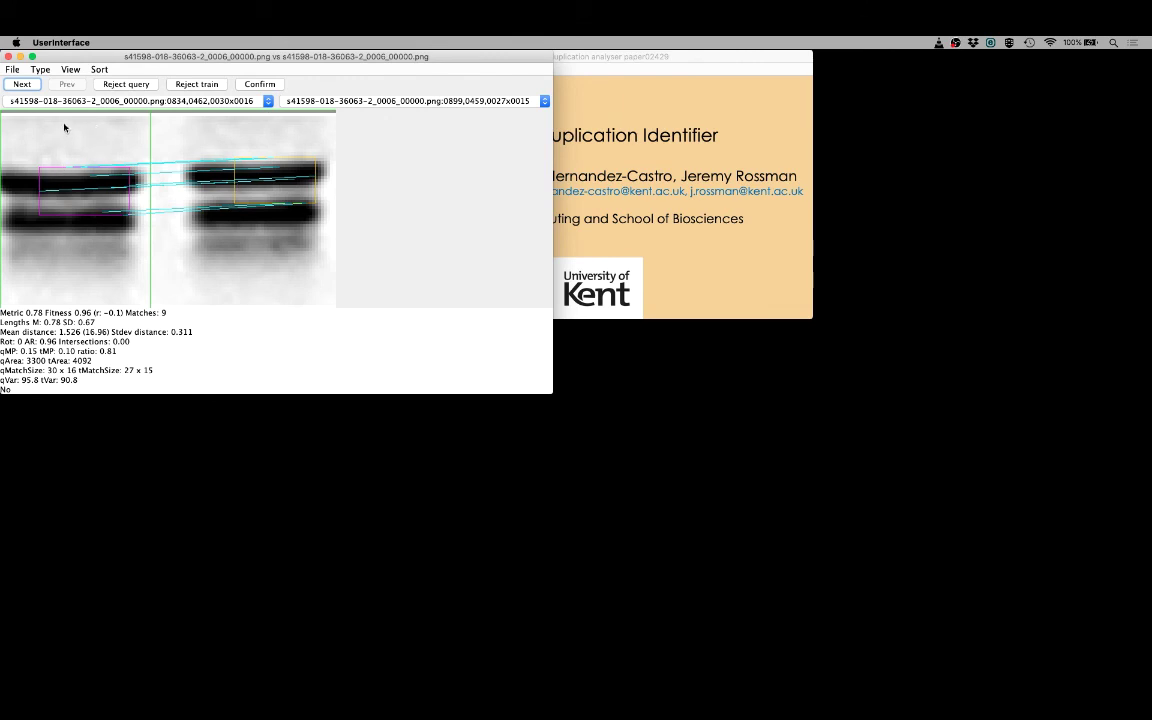
- Return to the page view and switch the reviewed image type to bring up the tissue image match in figure 0004
{"action": "left_click", "coordinate": [62, 69]}
{"action": "left_click", "coordinate": [57, 83]}
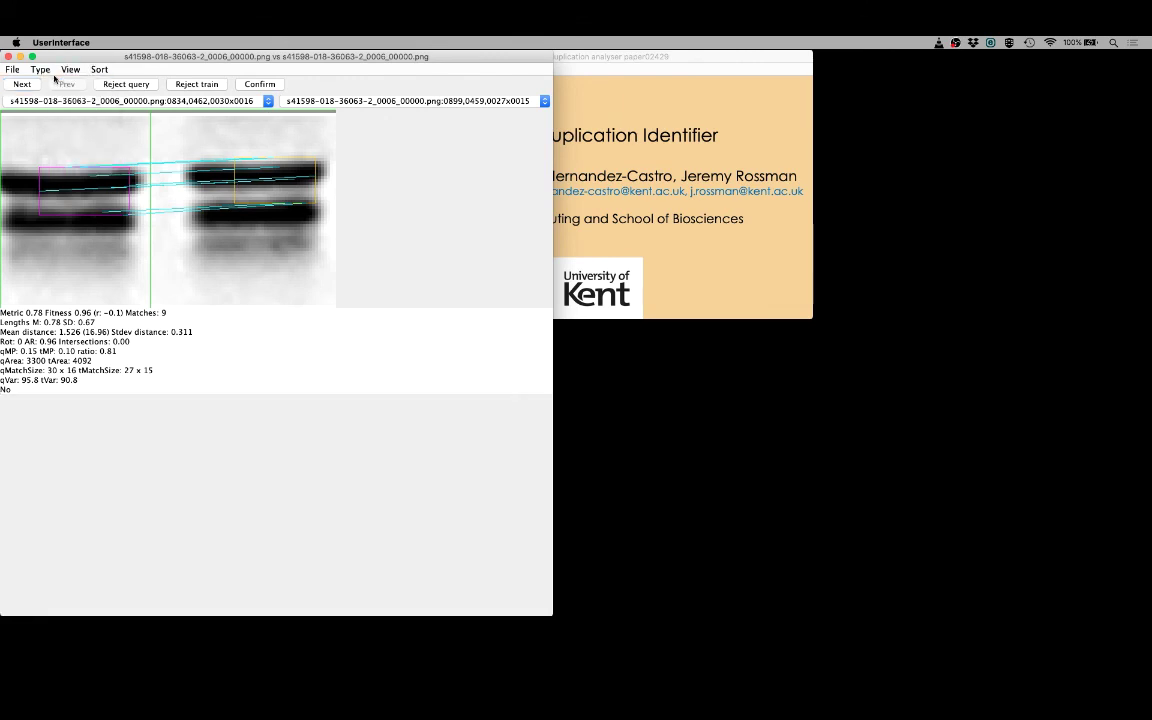
{"action": "left_click", "coordinate": [40, 69]}
{"action": "left_click", "coordinate": [57, 96]}
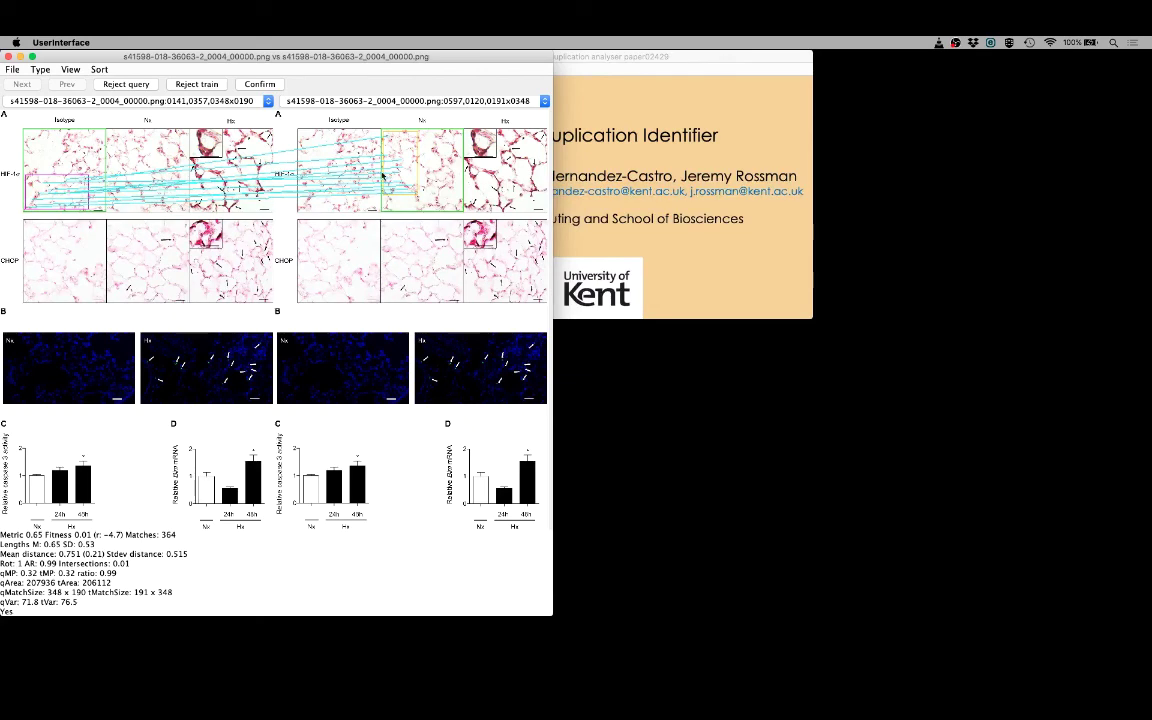
- Zoom in on the match between the HIF-1α Isotype and Nx images of figure 0004, and close the review
{"action": "left_click", "coordinate": [75, 72]}
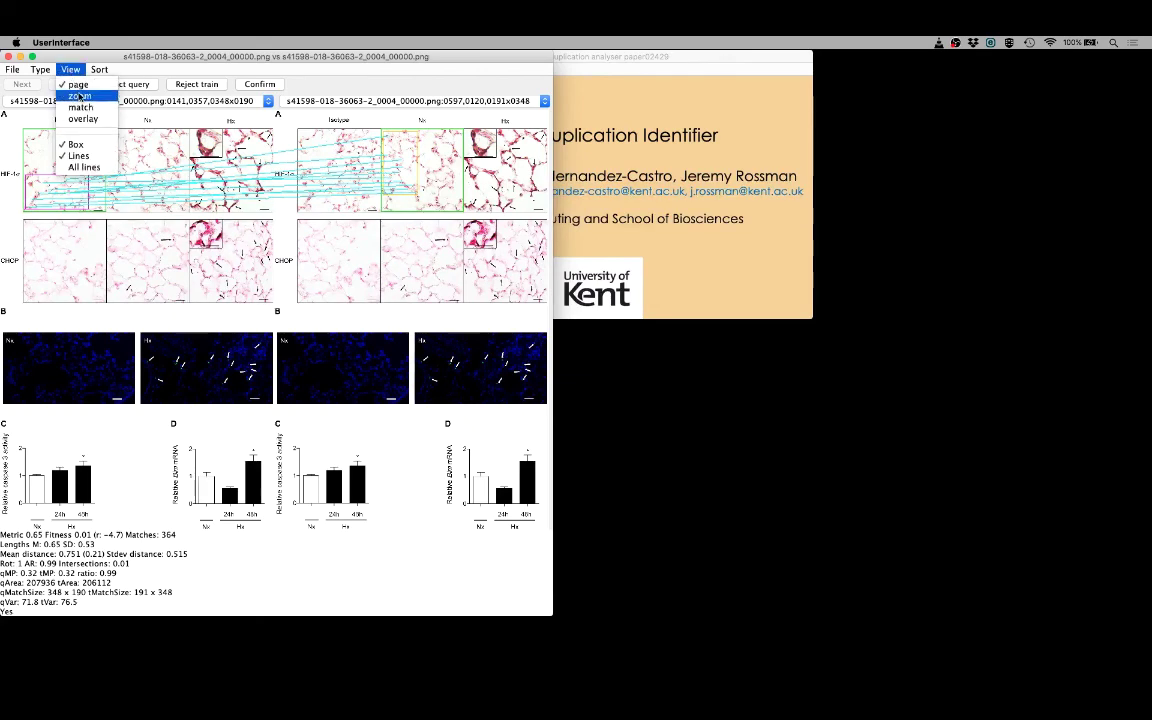
{"action": "left_click", "coordinate": [80, 98]}
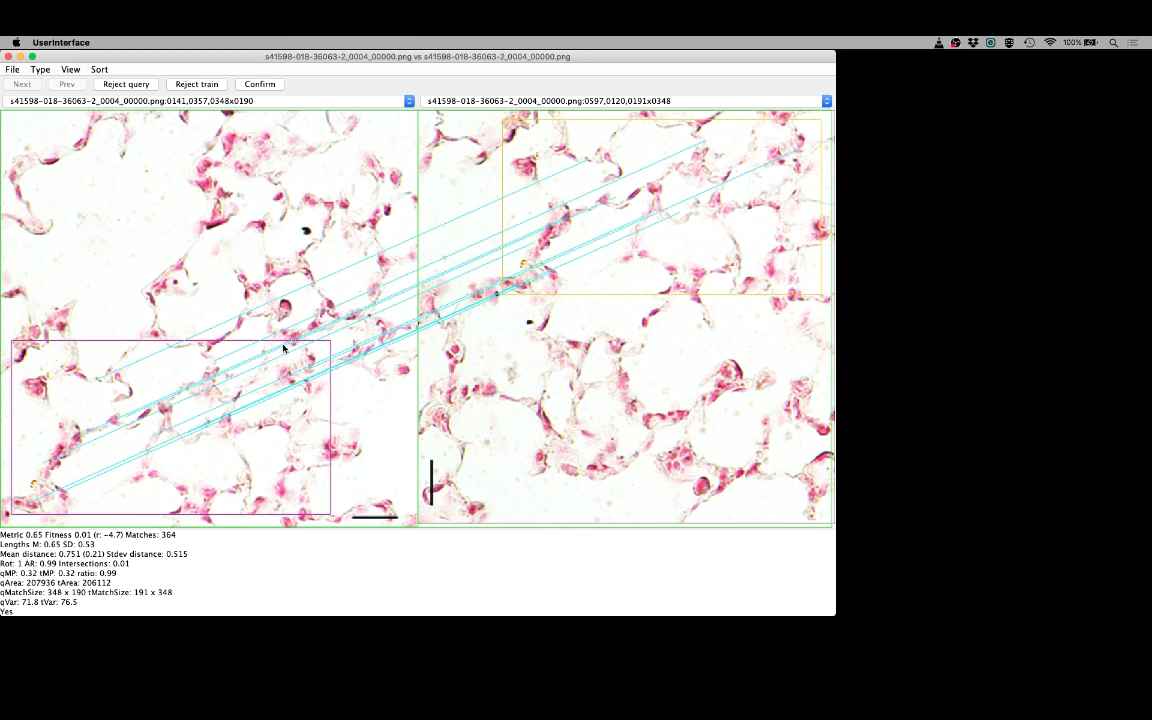
{"action": "left_click", "coordinate": [20, 57]}
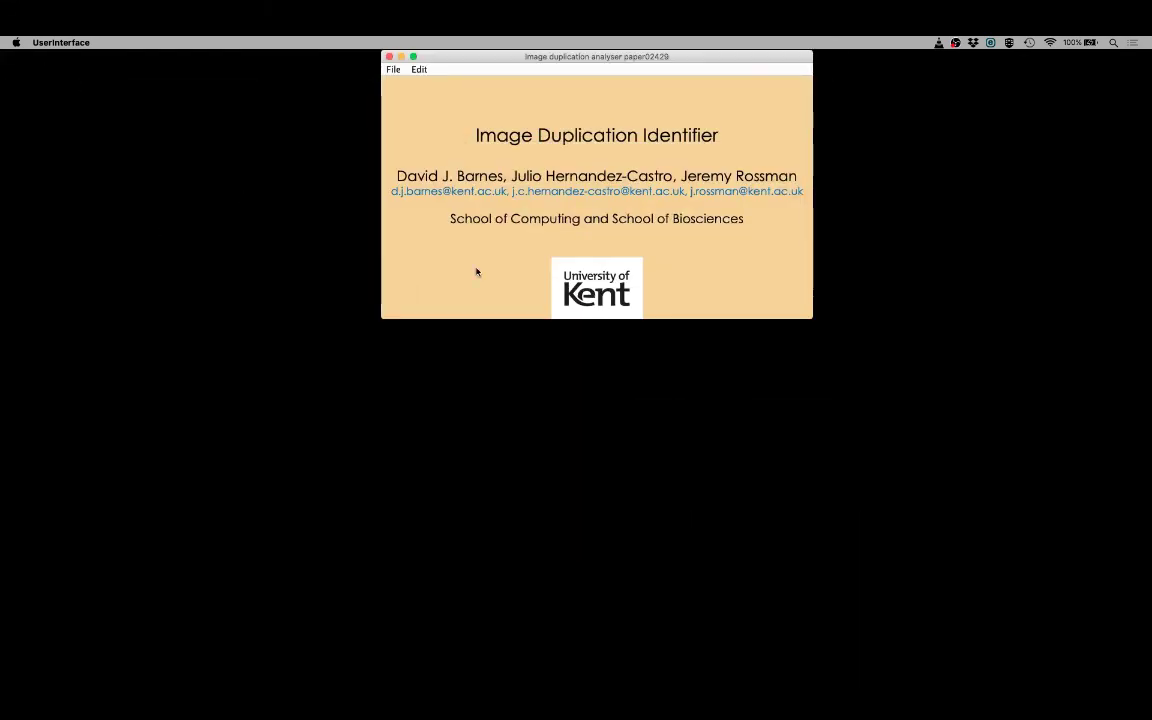